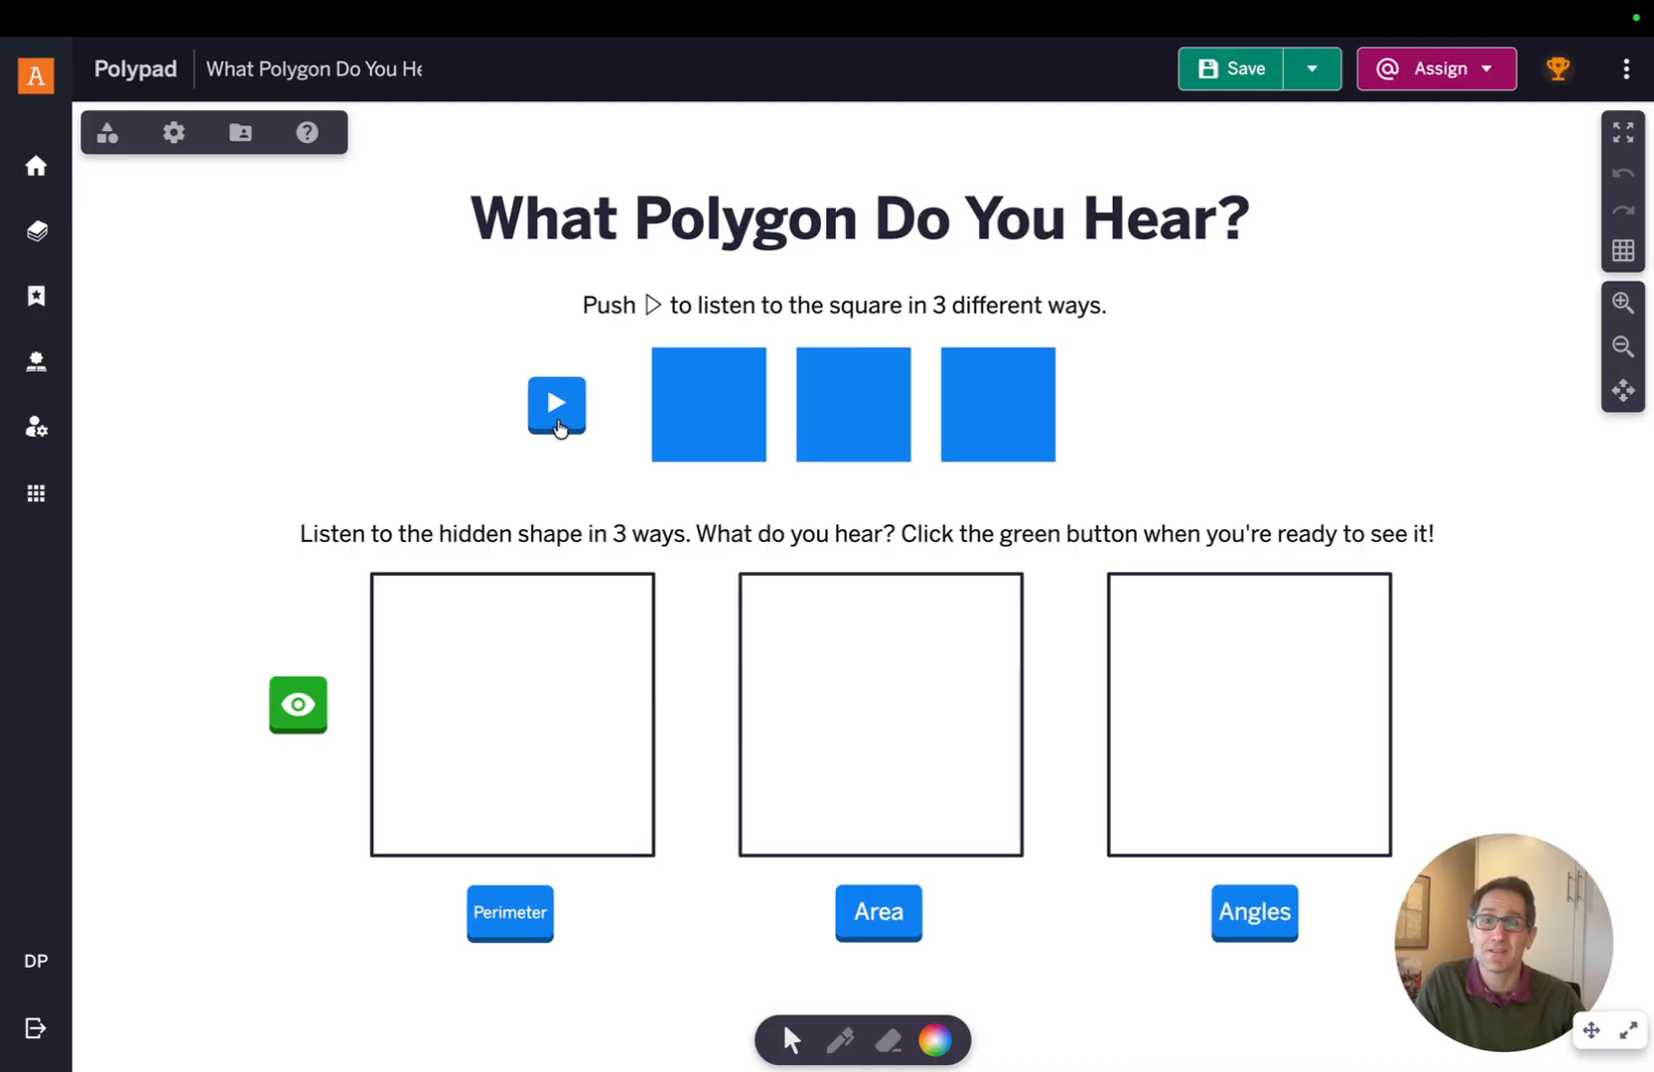
Try the activity by playing the square demo, revealing the hidden shape and playing its sound buttons
{"action": "left_click", "coordinate": [555, 424]}
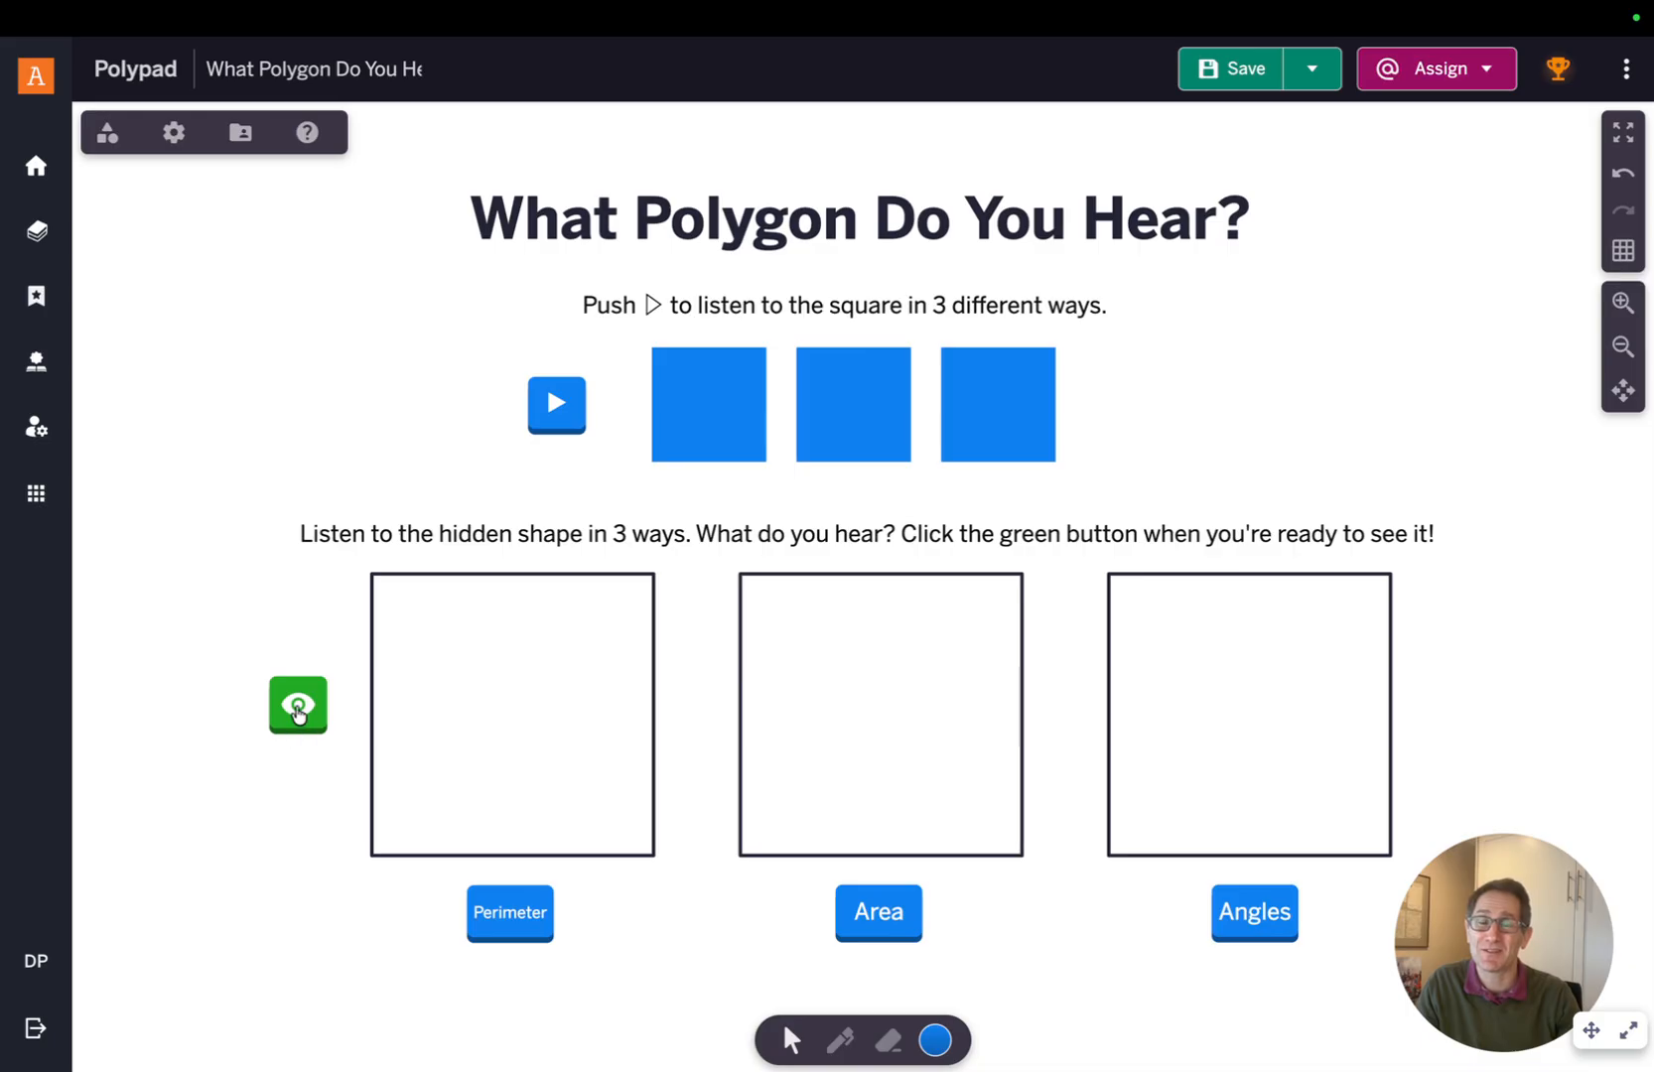
{"action": "left_click", "coordinate": [298, 707]}
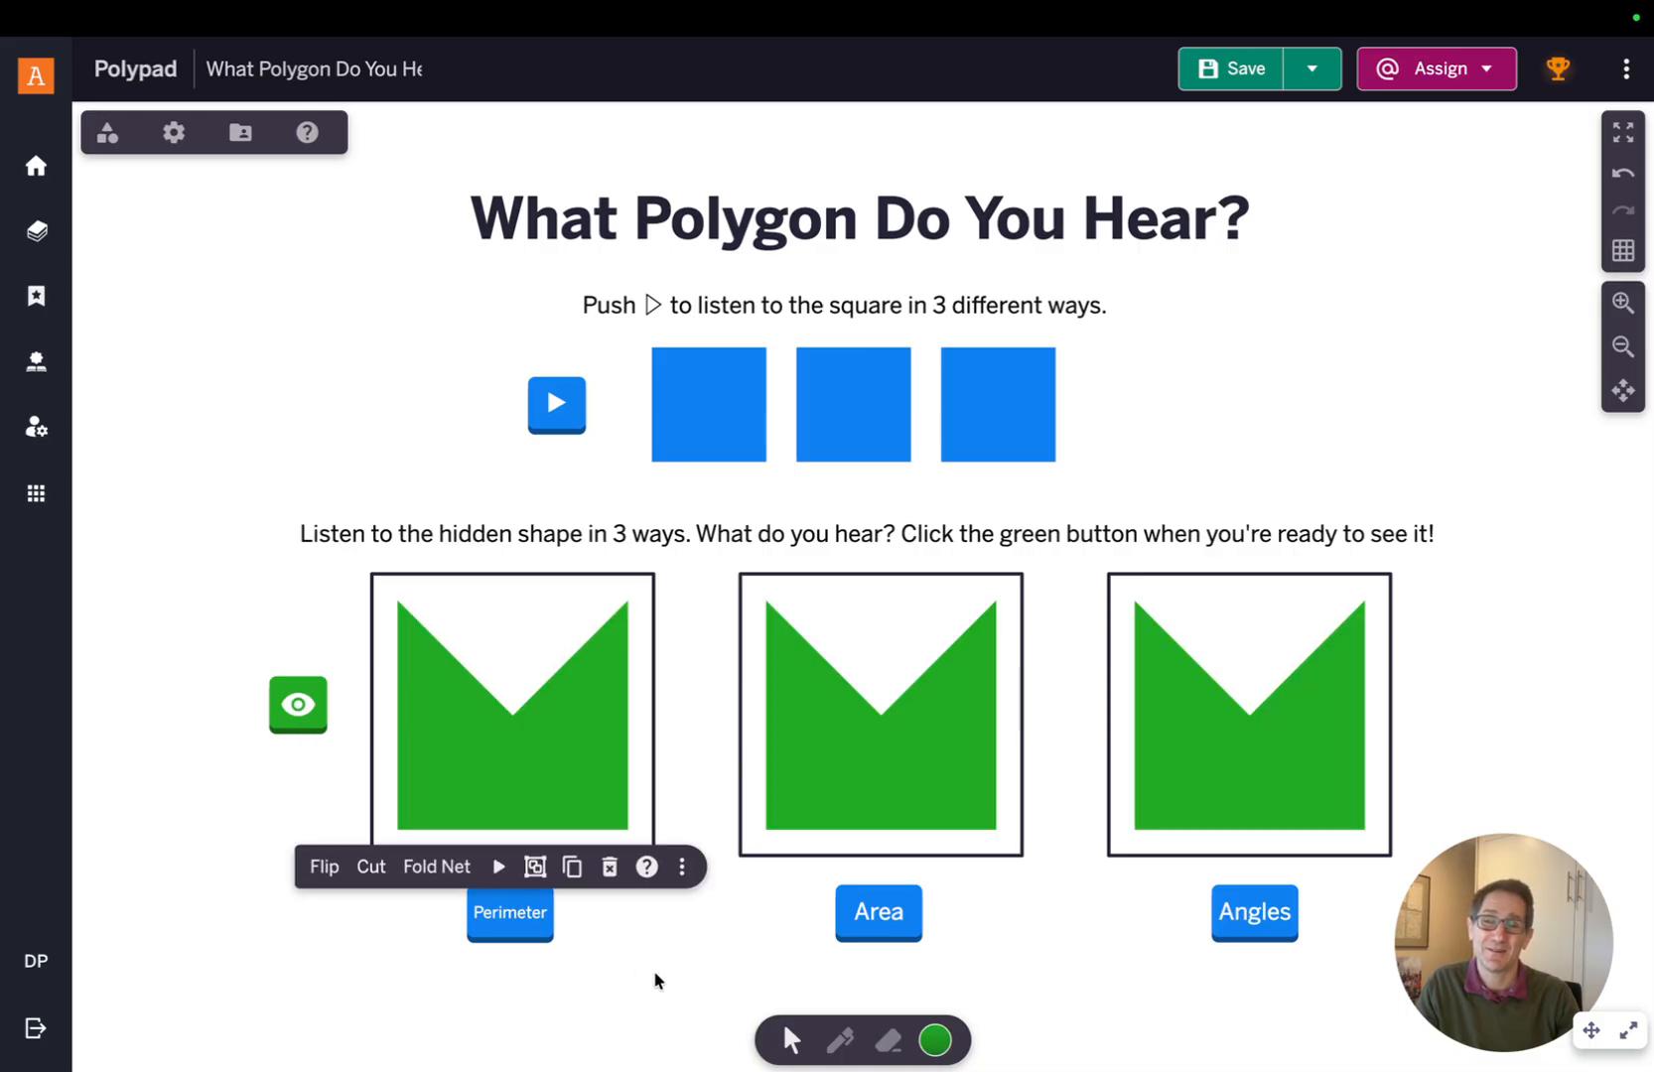
{"action": "left_click", "coordinate": [655, 981]}
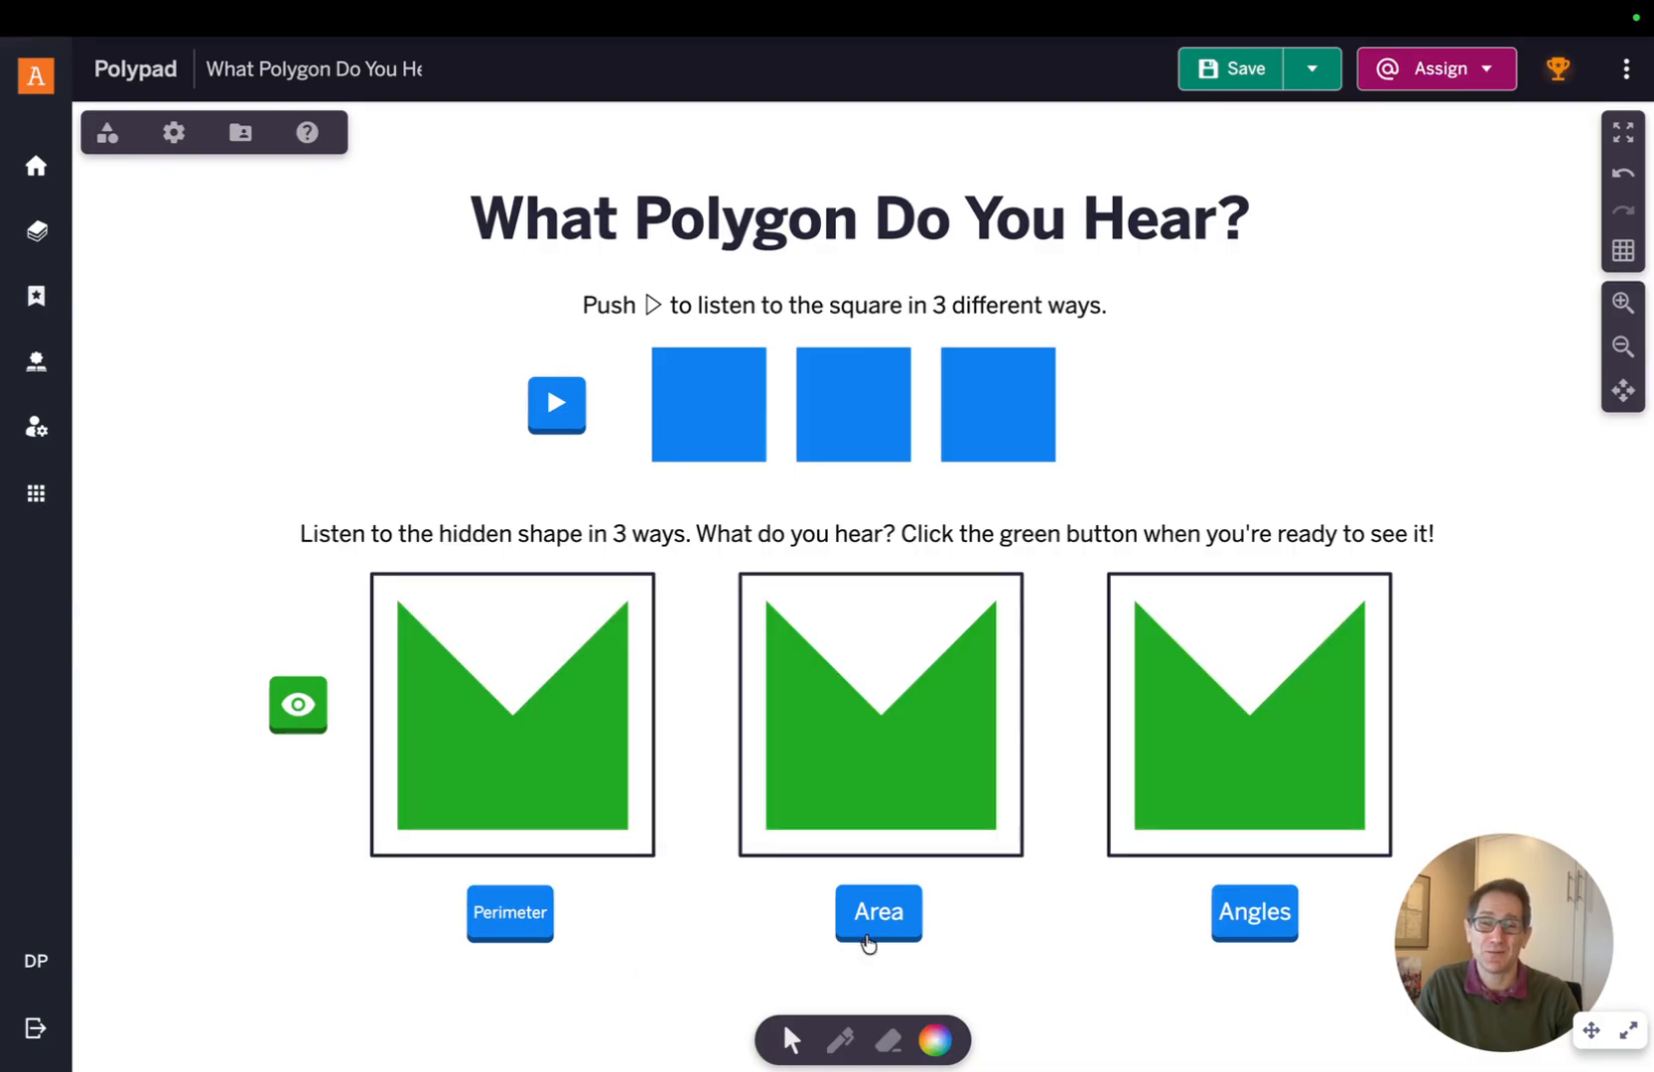
{"action": "left_click", "coordinate": [894, 922]}
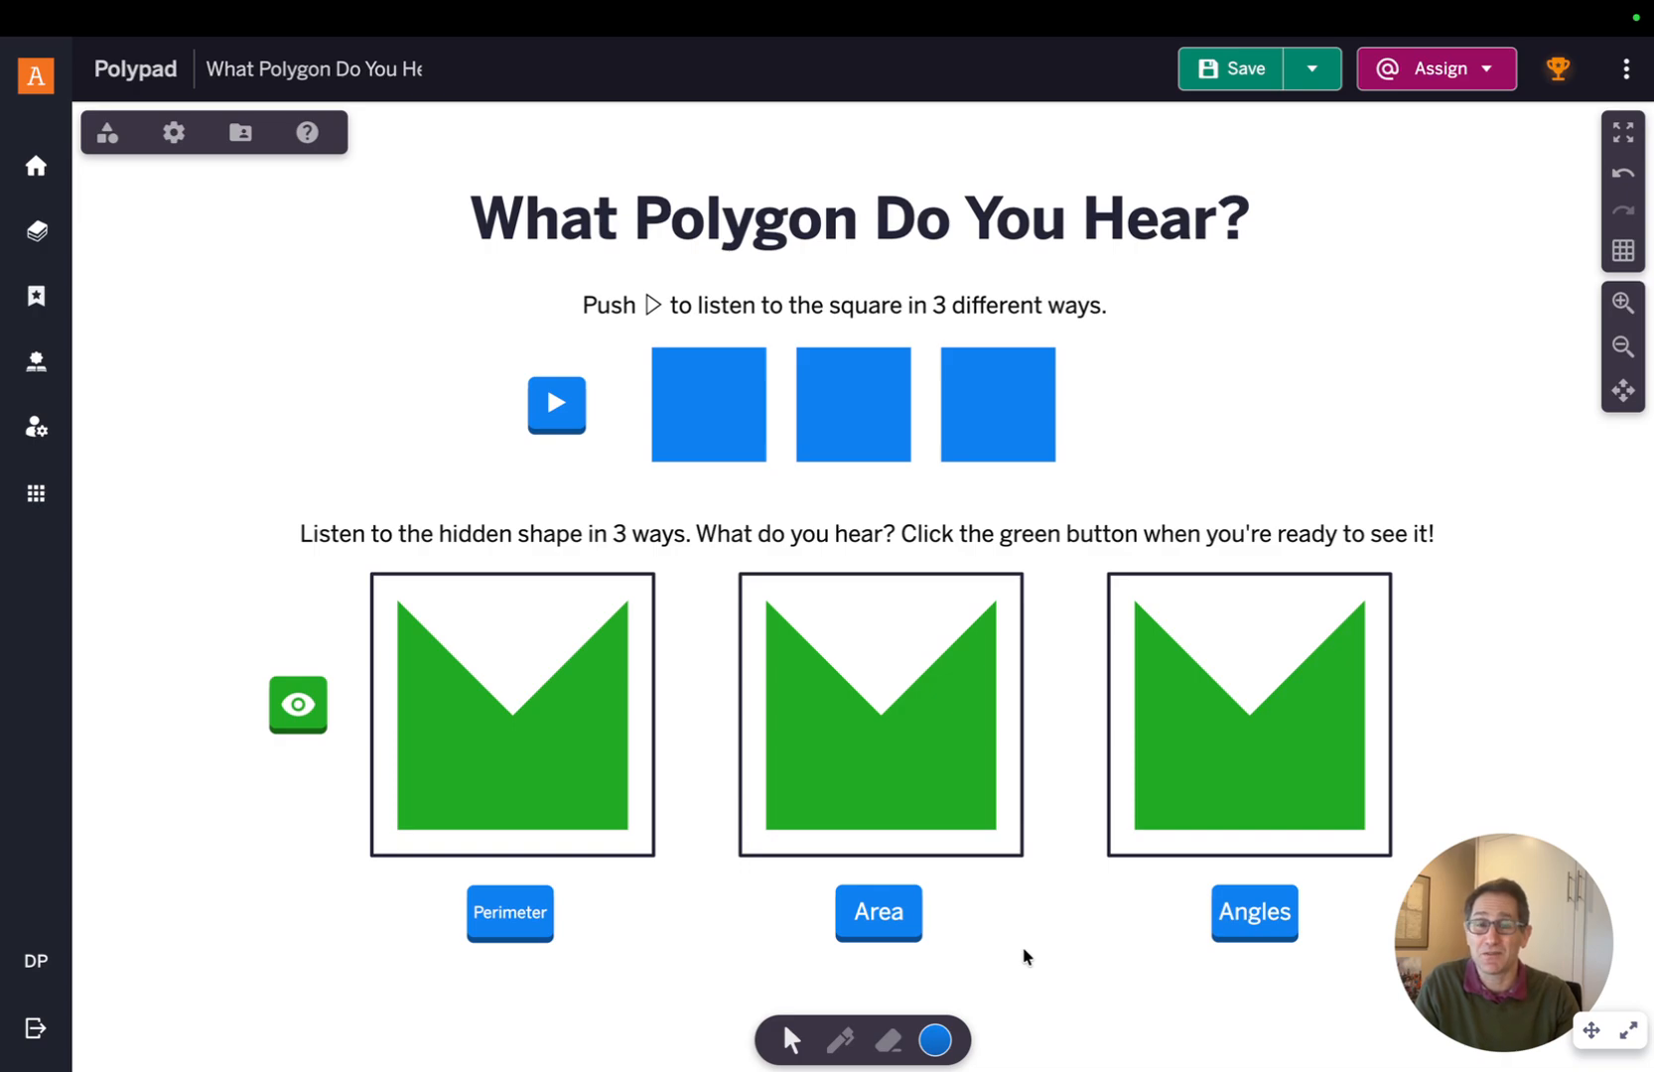
{"action": "left_click", "coordinate": [692, 921]}
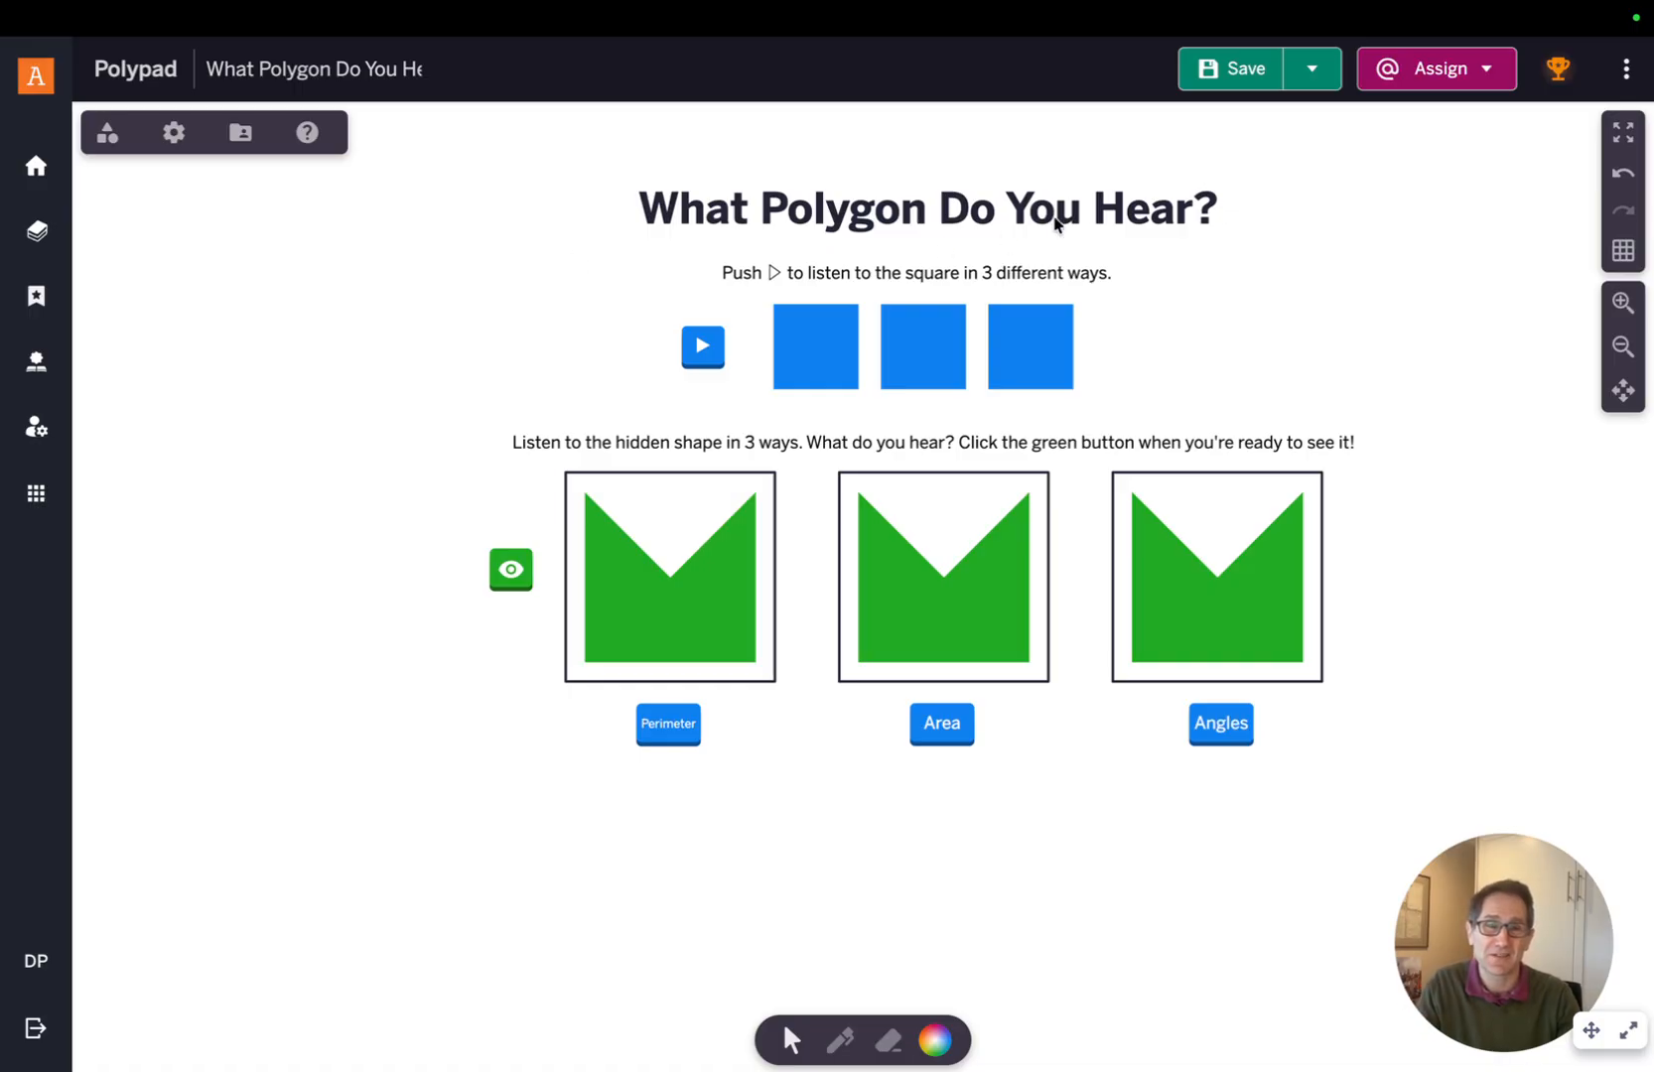
Duplicate the activity
{"action": "left_click", "coordinate": [1305, 79]}
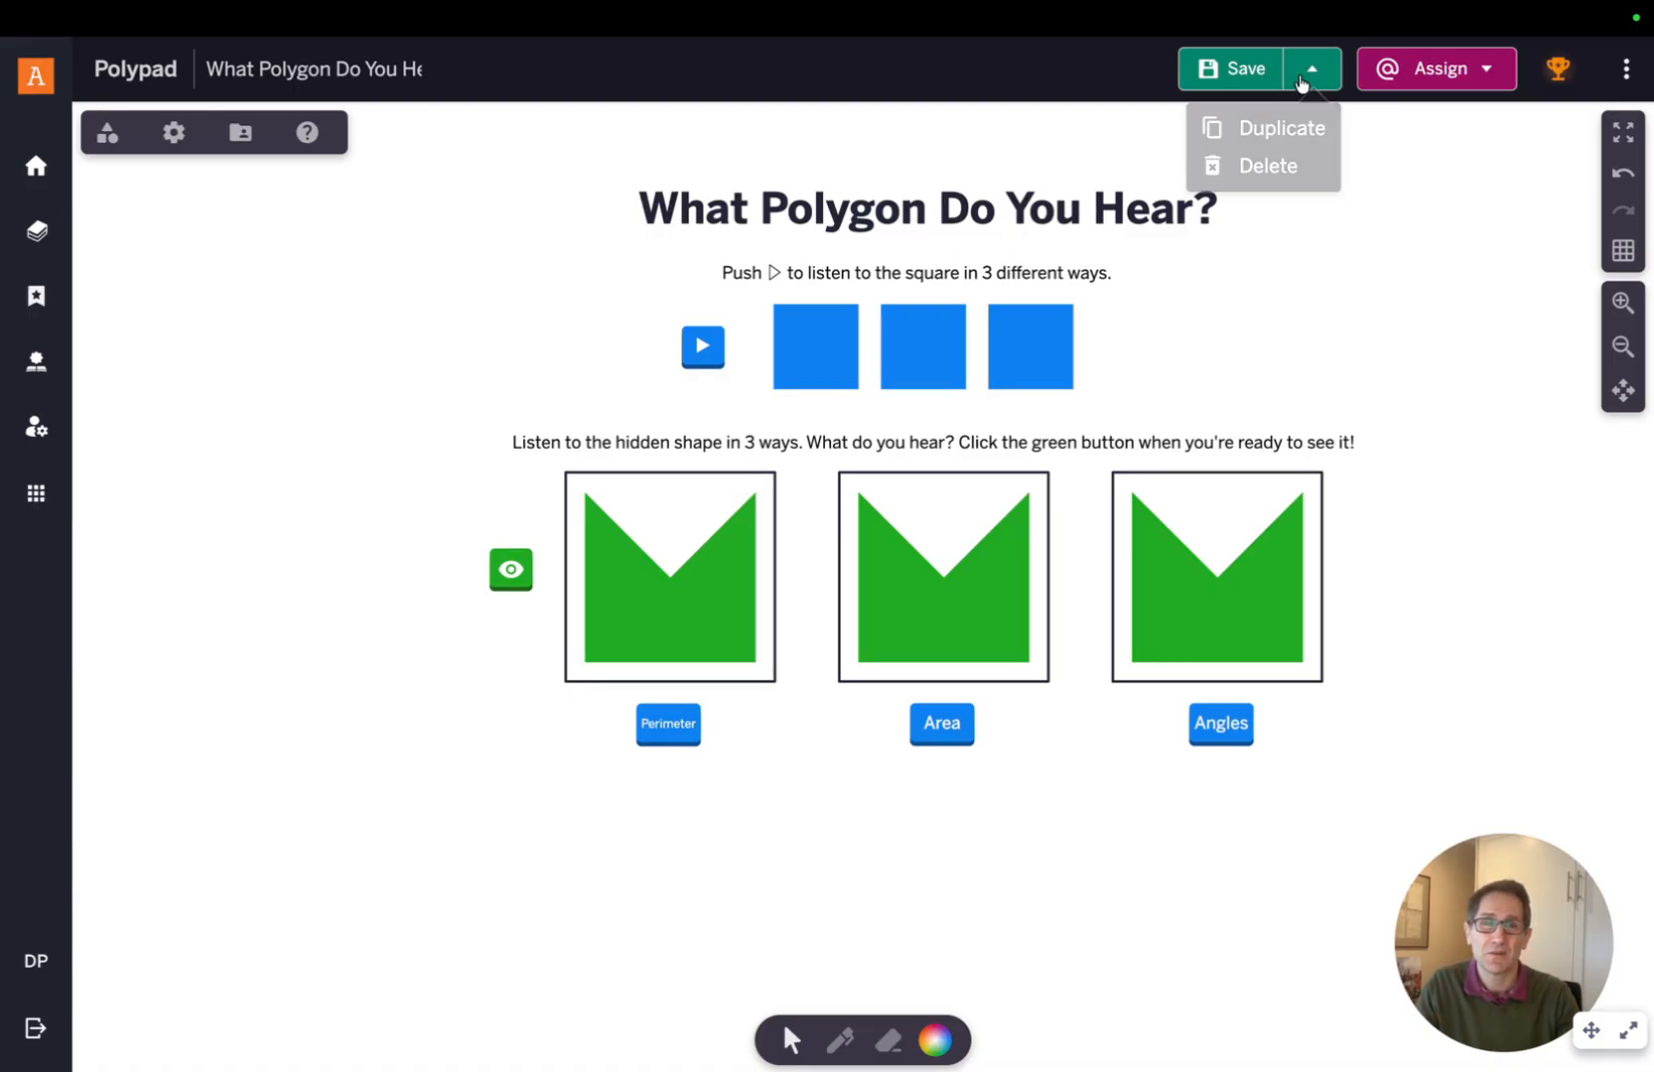
{"action": "left_click", "coordinate": [1272, 129]}
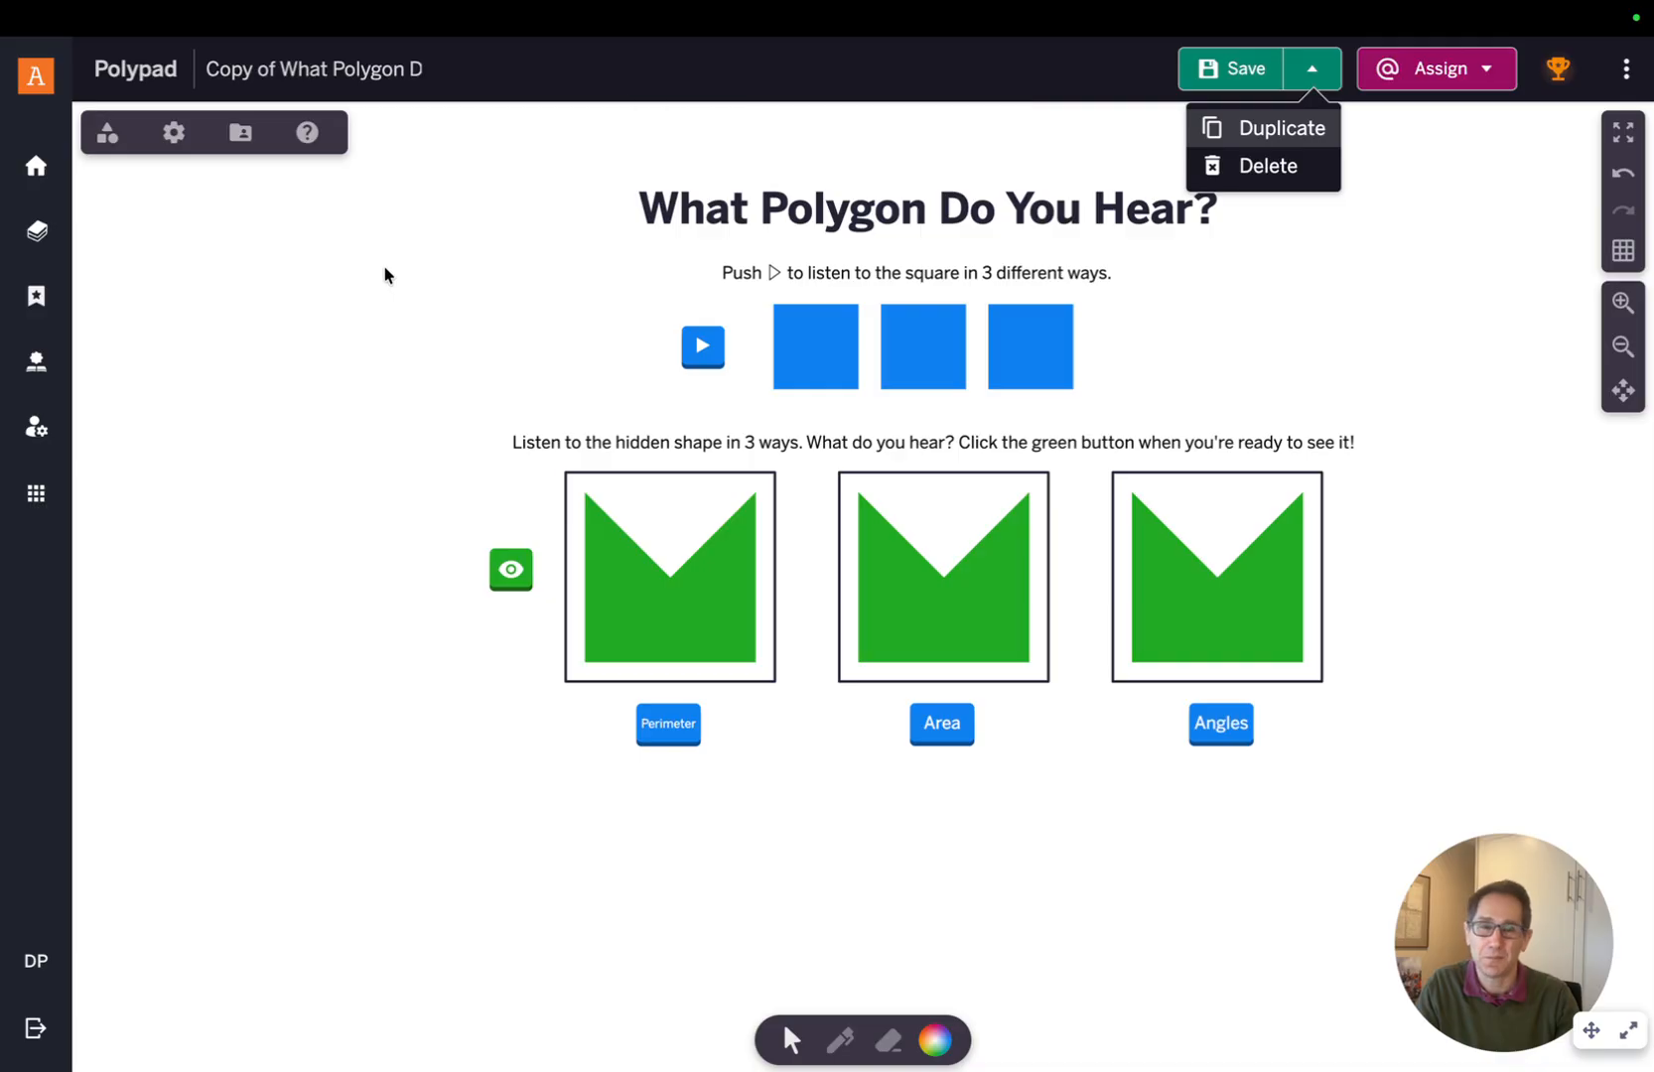
Turn on Authoring mode in the canvas settings
{"action": "scroll", "coordinate": [386, 275], "scroll_direction": "right", "scroll_amount": 2}
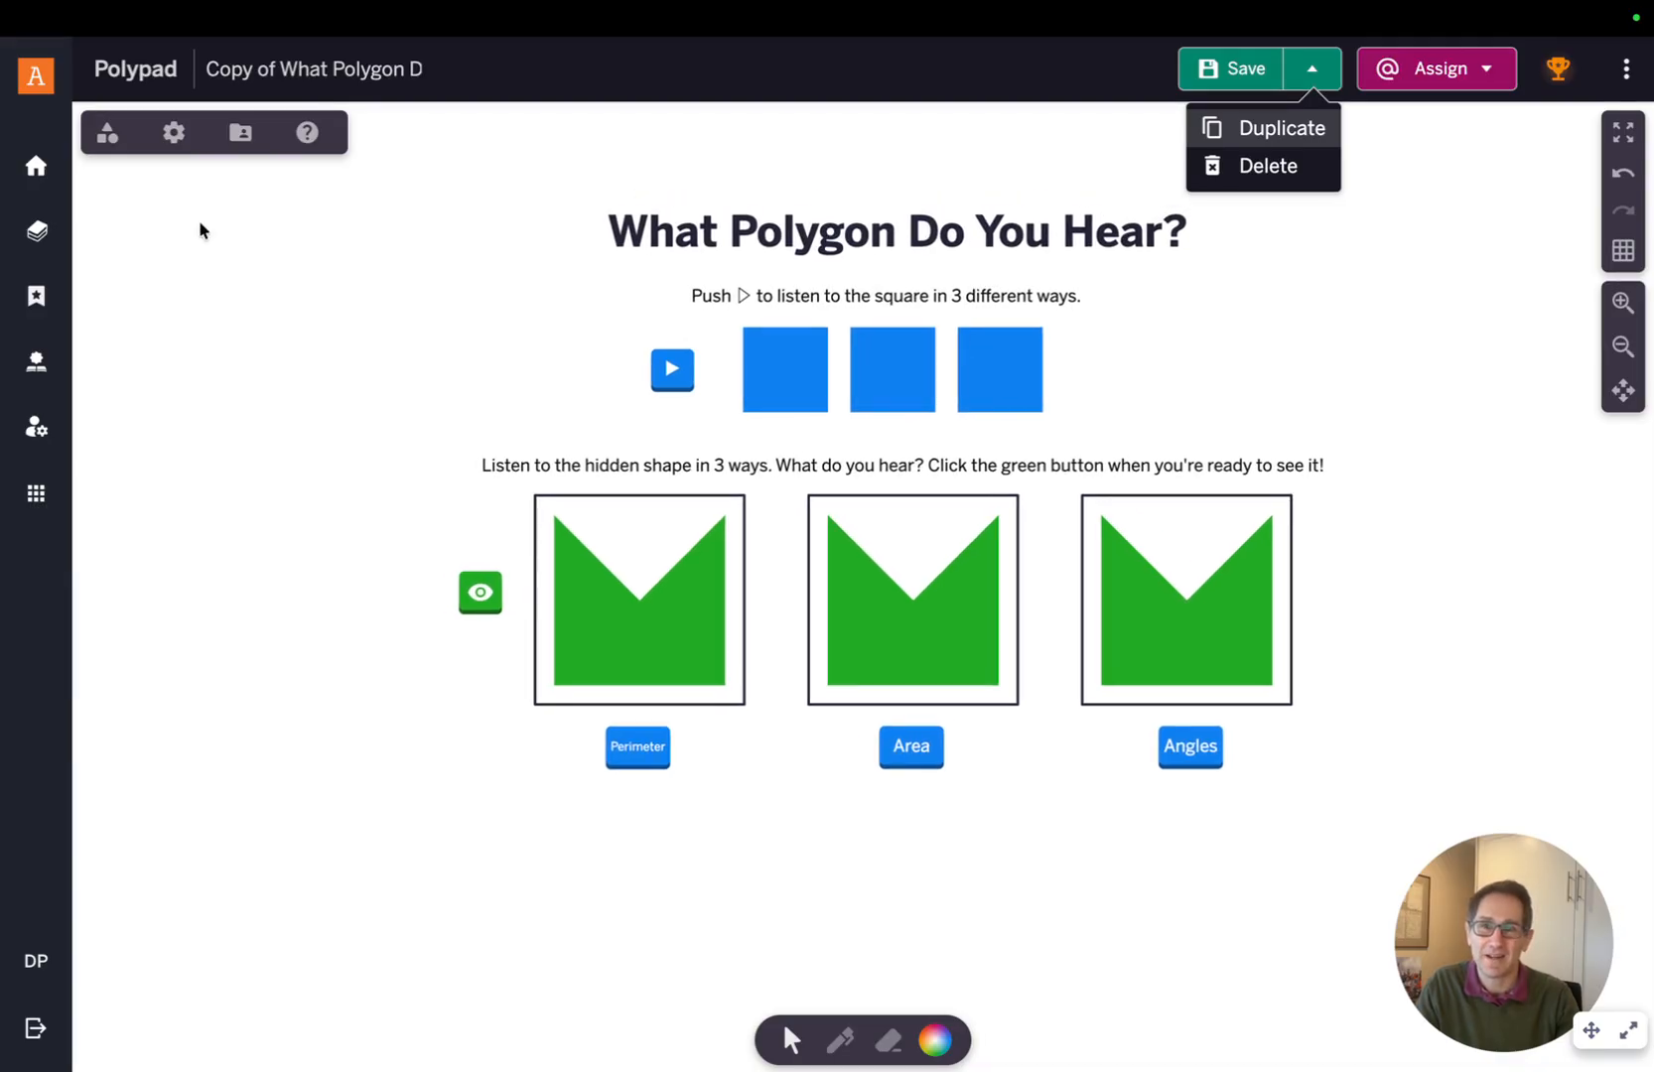
{"action": "left_click", "coordinate": [174, 139]}
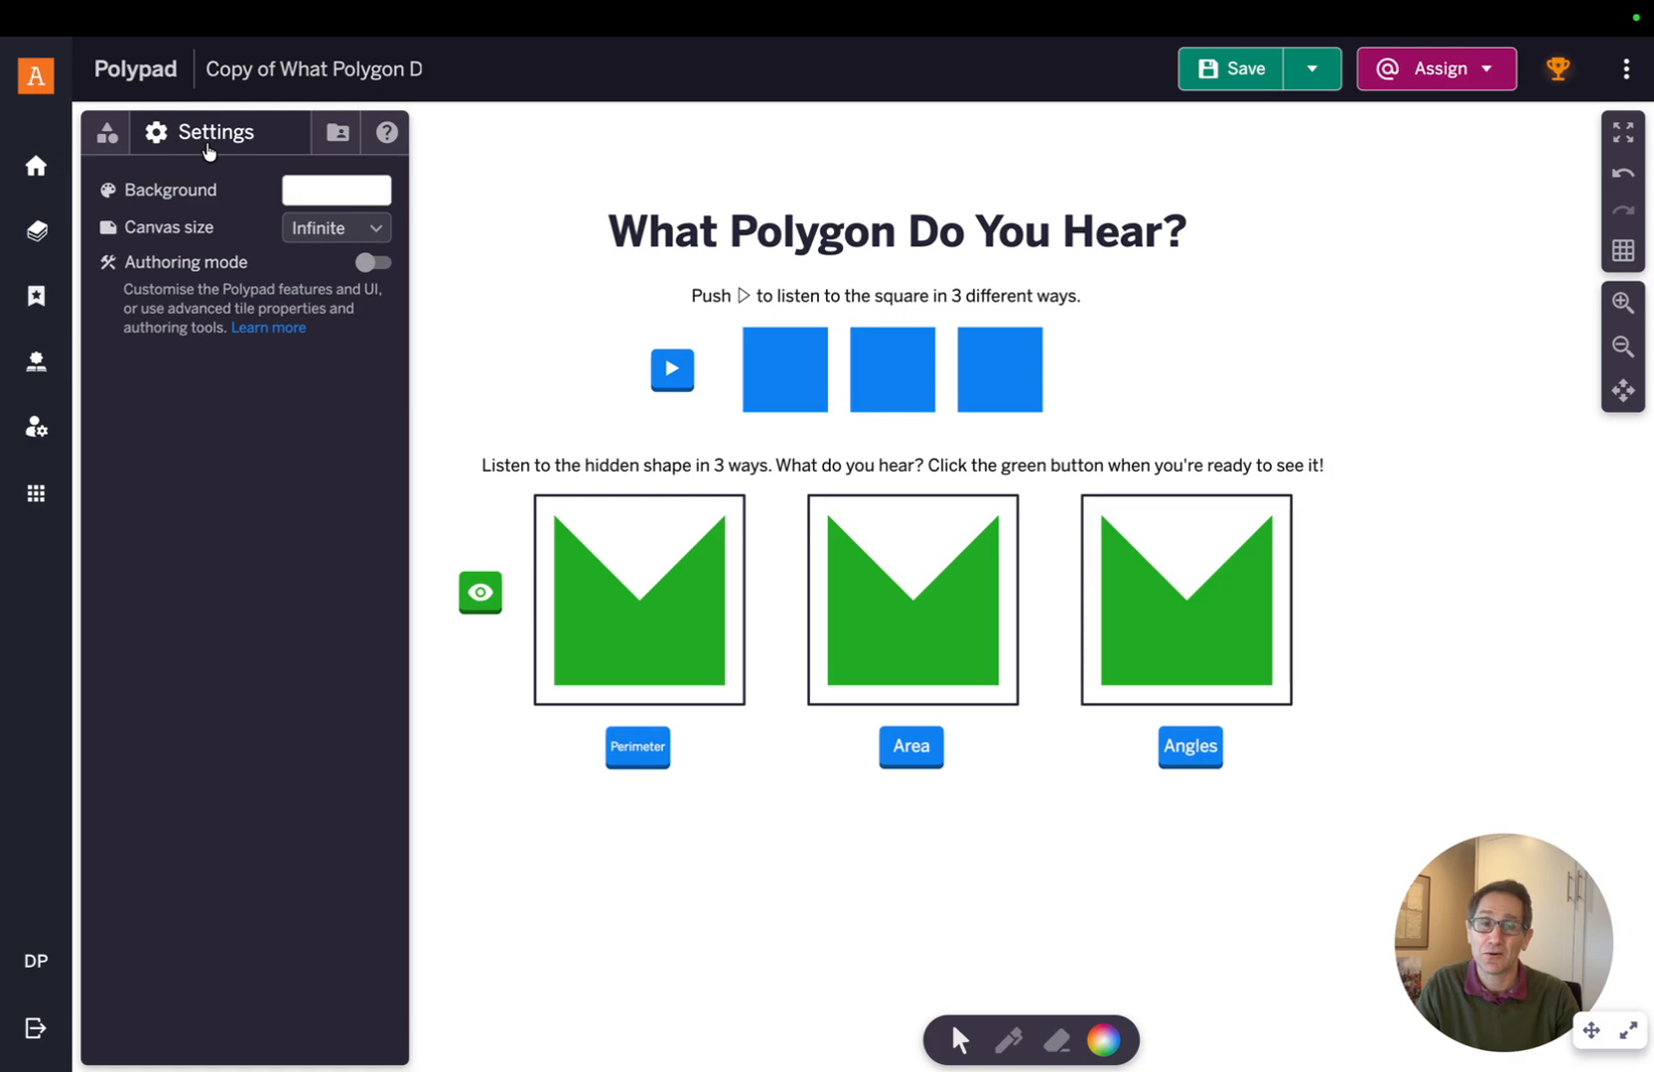
{"action": "left_click", "coordinate": [371, 264]}
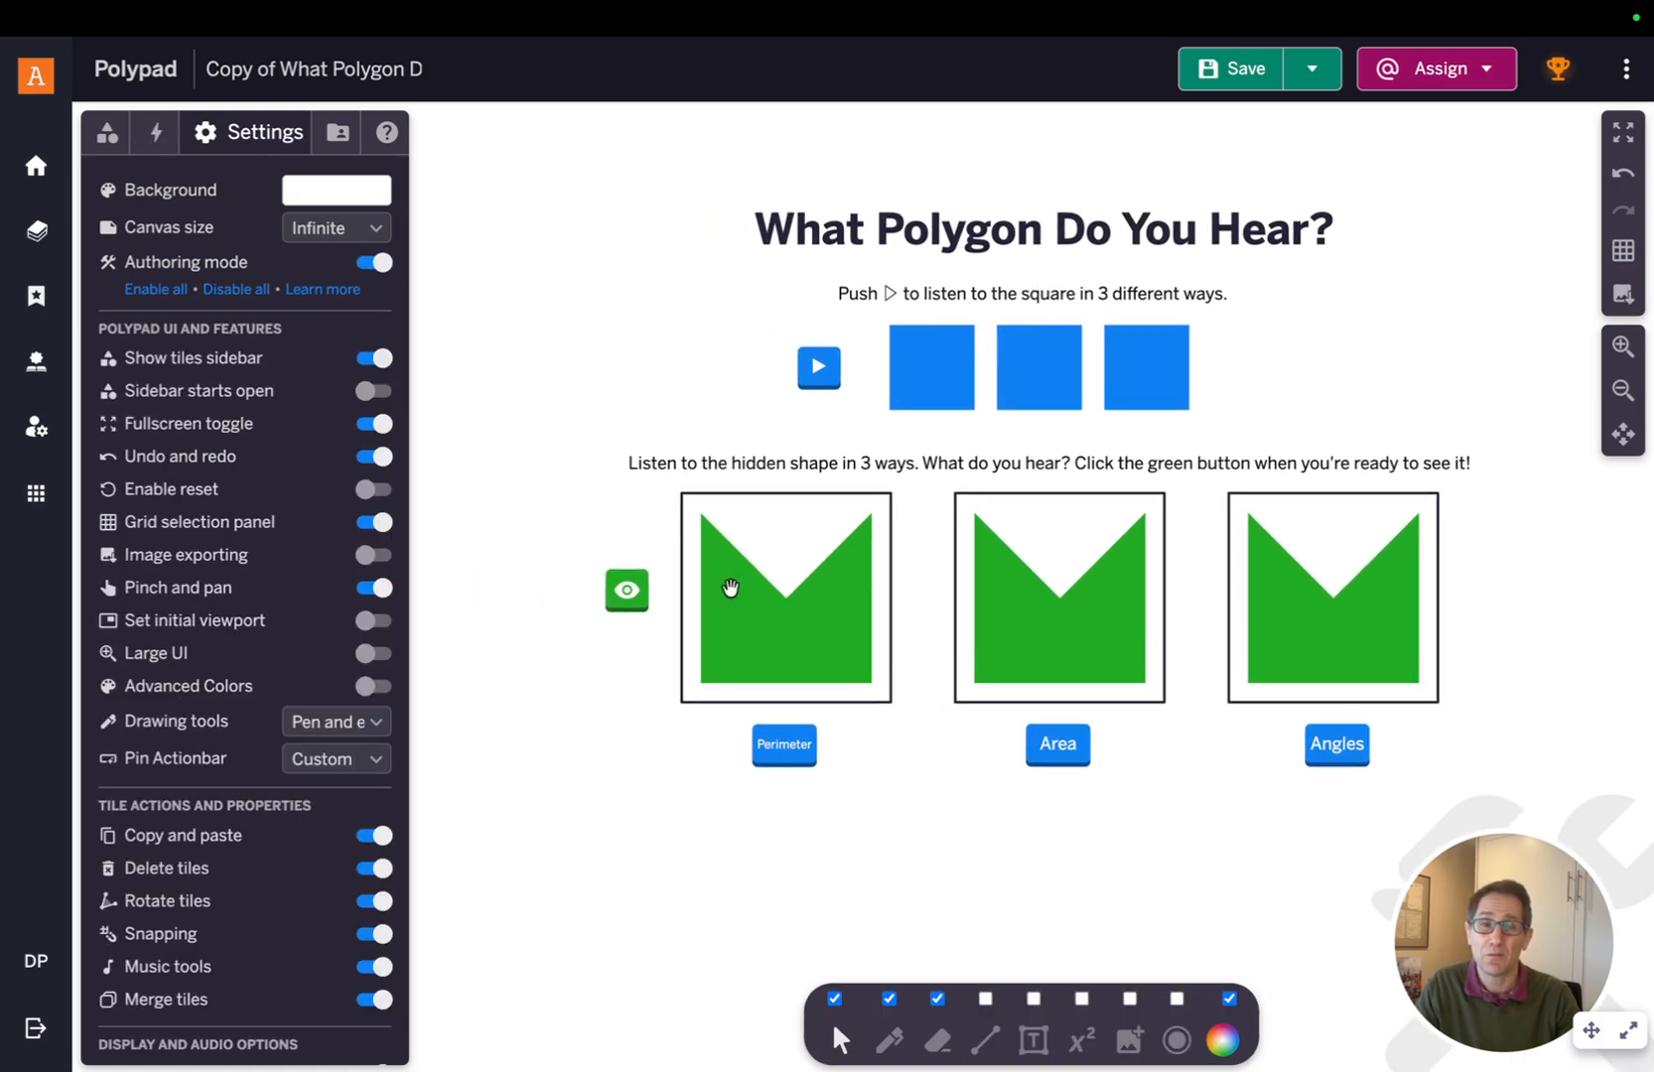
Select each of the three hidden shapes in turn to inspect them
{"action": "left_click", "coordinate": [786, 617]}
{"action": "left_click", "coordinate": [1033, 629]}
{"action": "left_click", "coordinate": [1256, 627]}
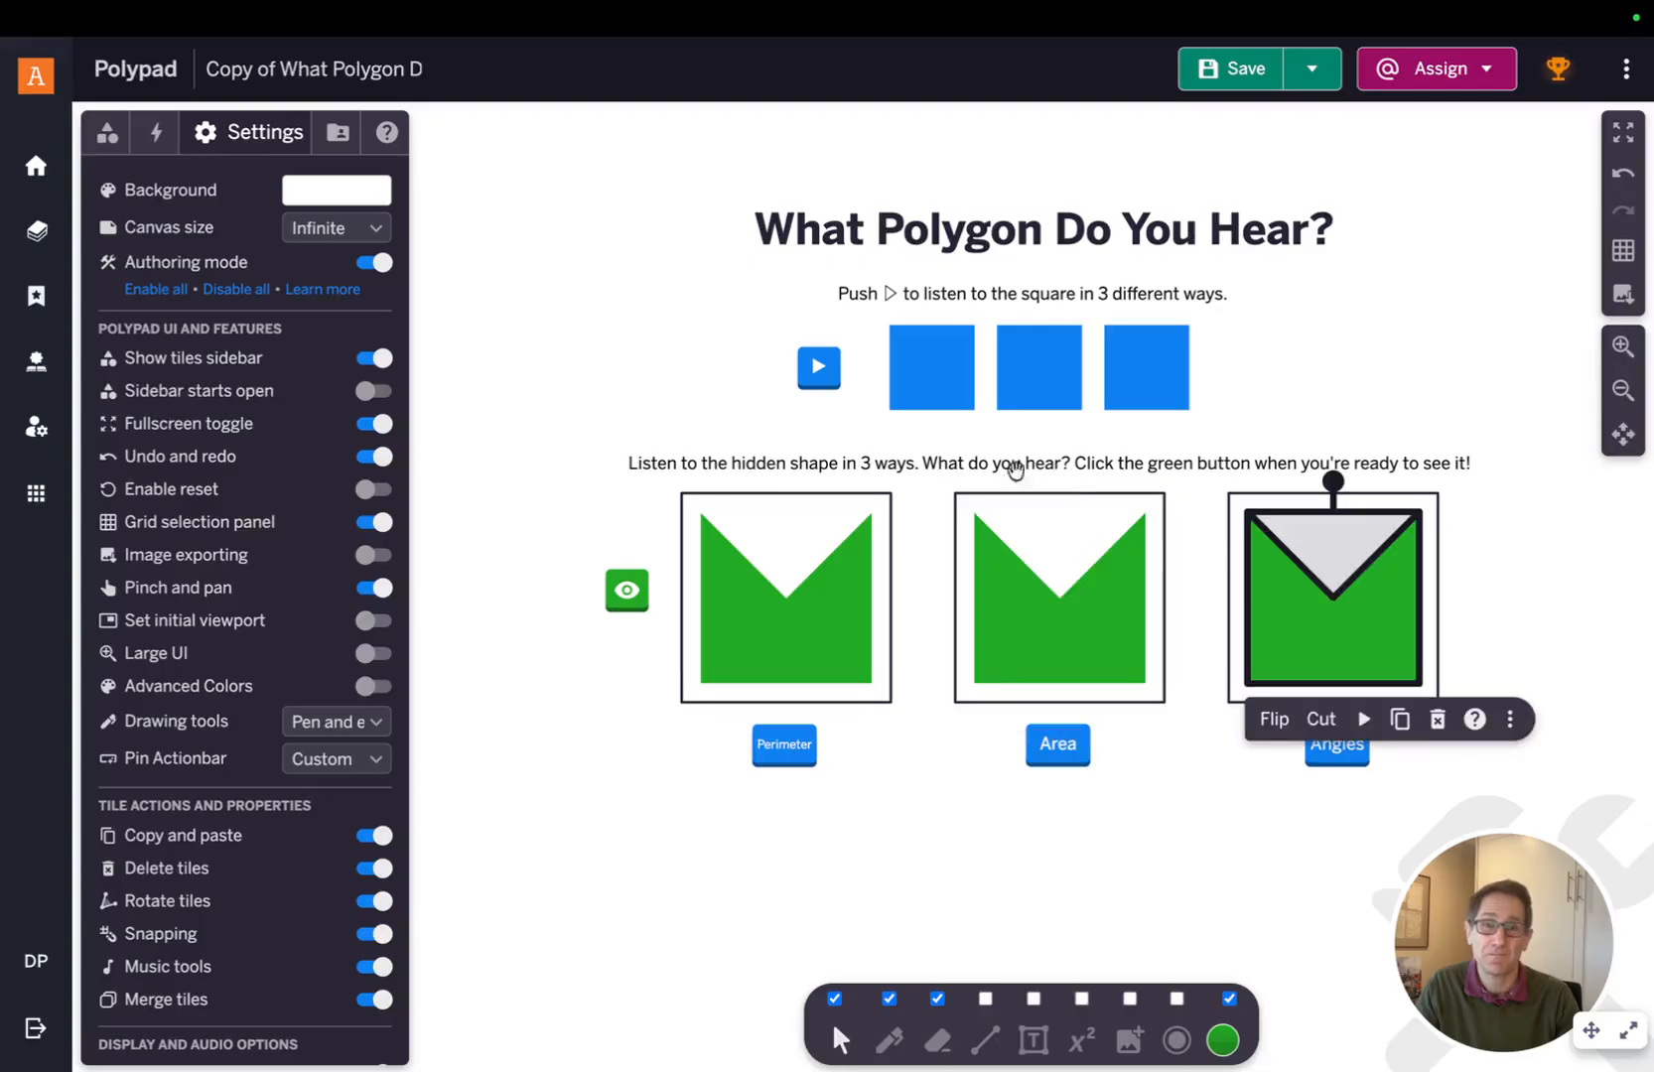
{"action": "left_click", "coordinate": [555, 300]}
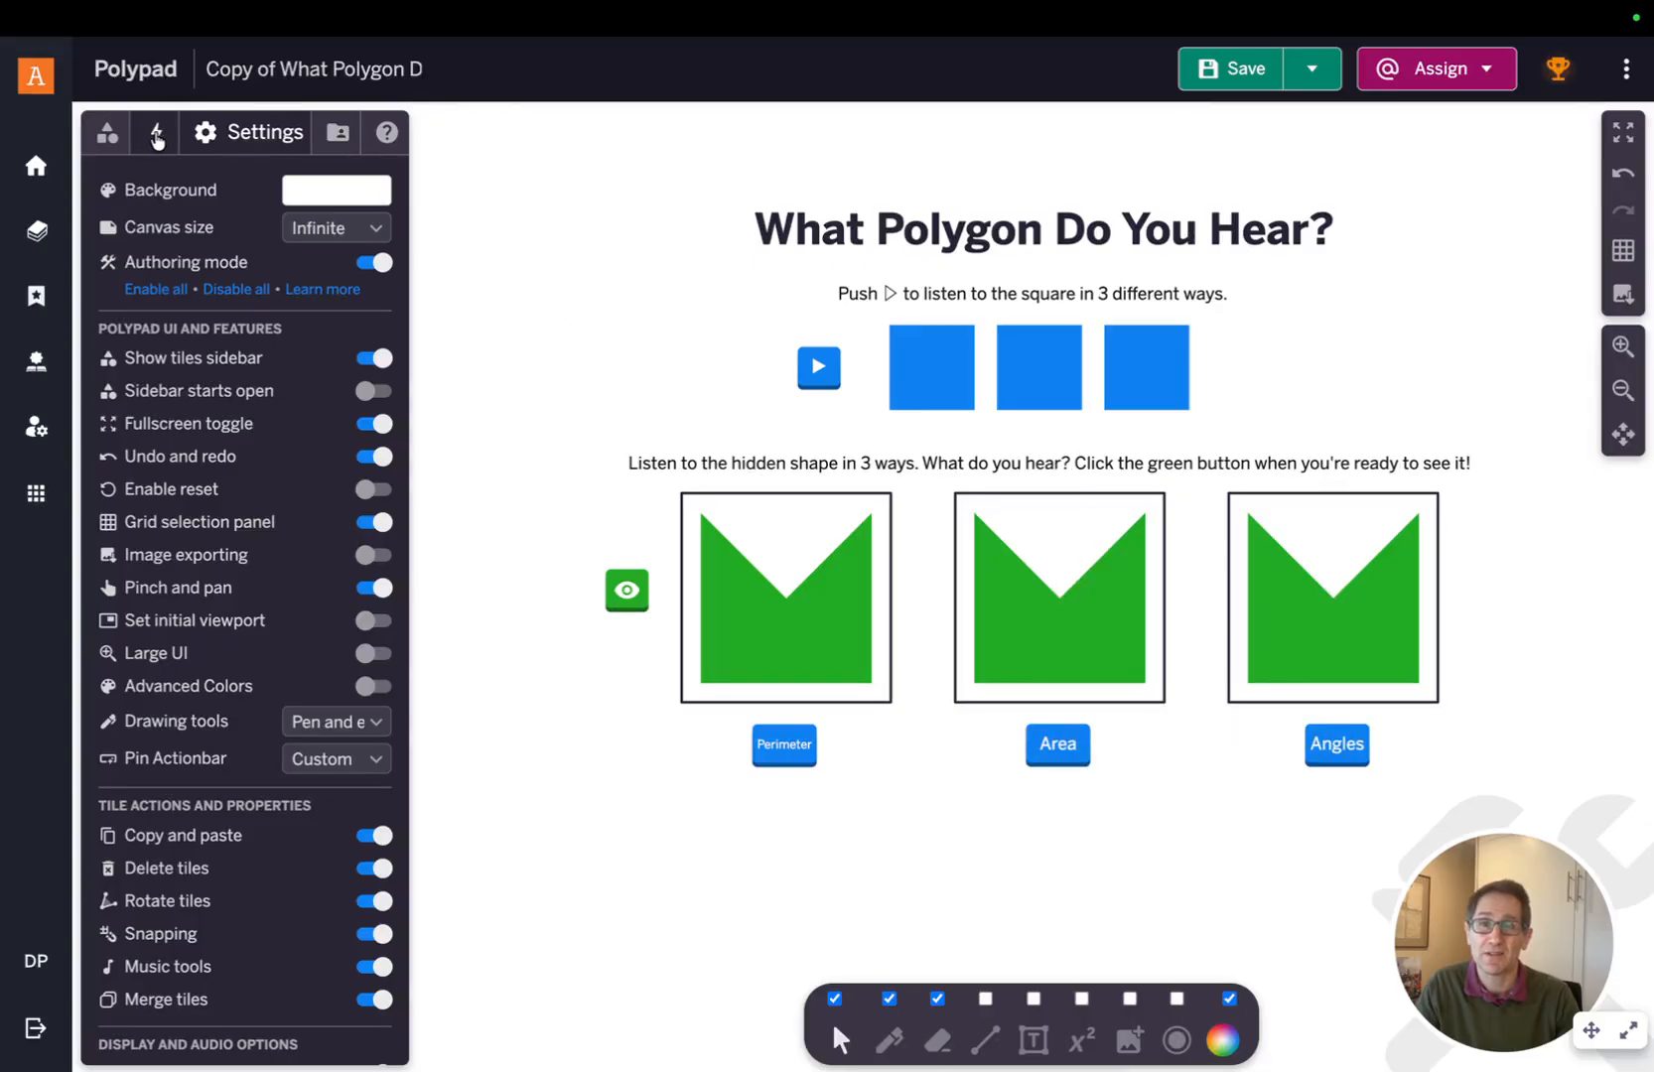
Review the action rules that link the play and sound buttons to the shapes
{"action": "left_click", "coordinate": [155, 135]}
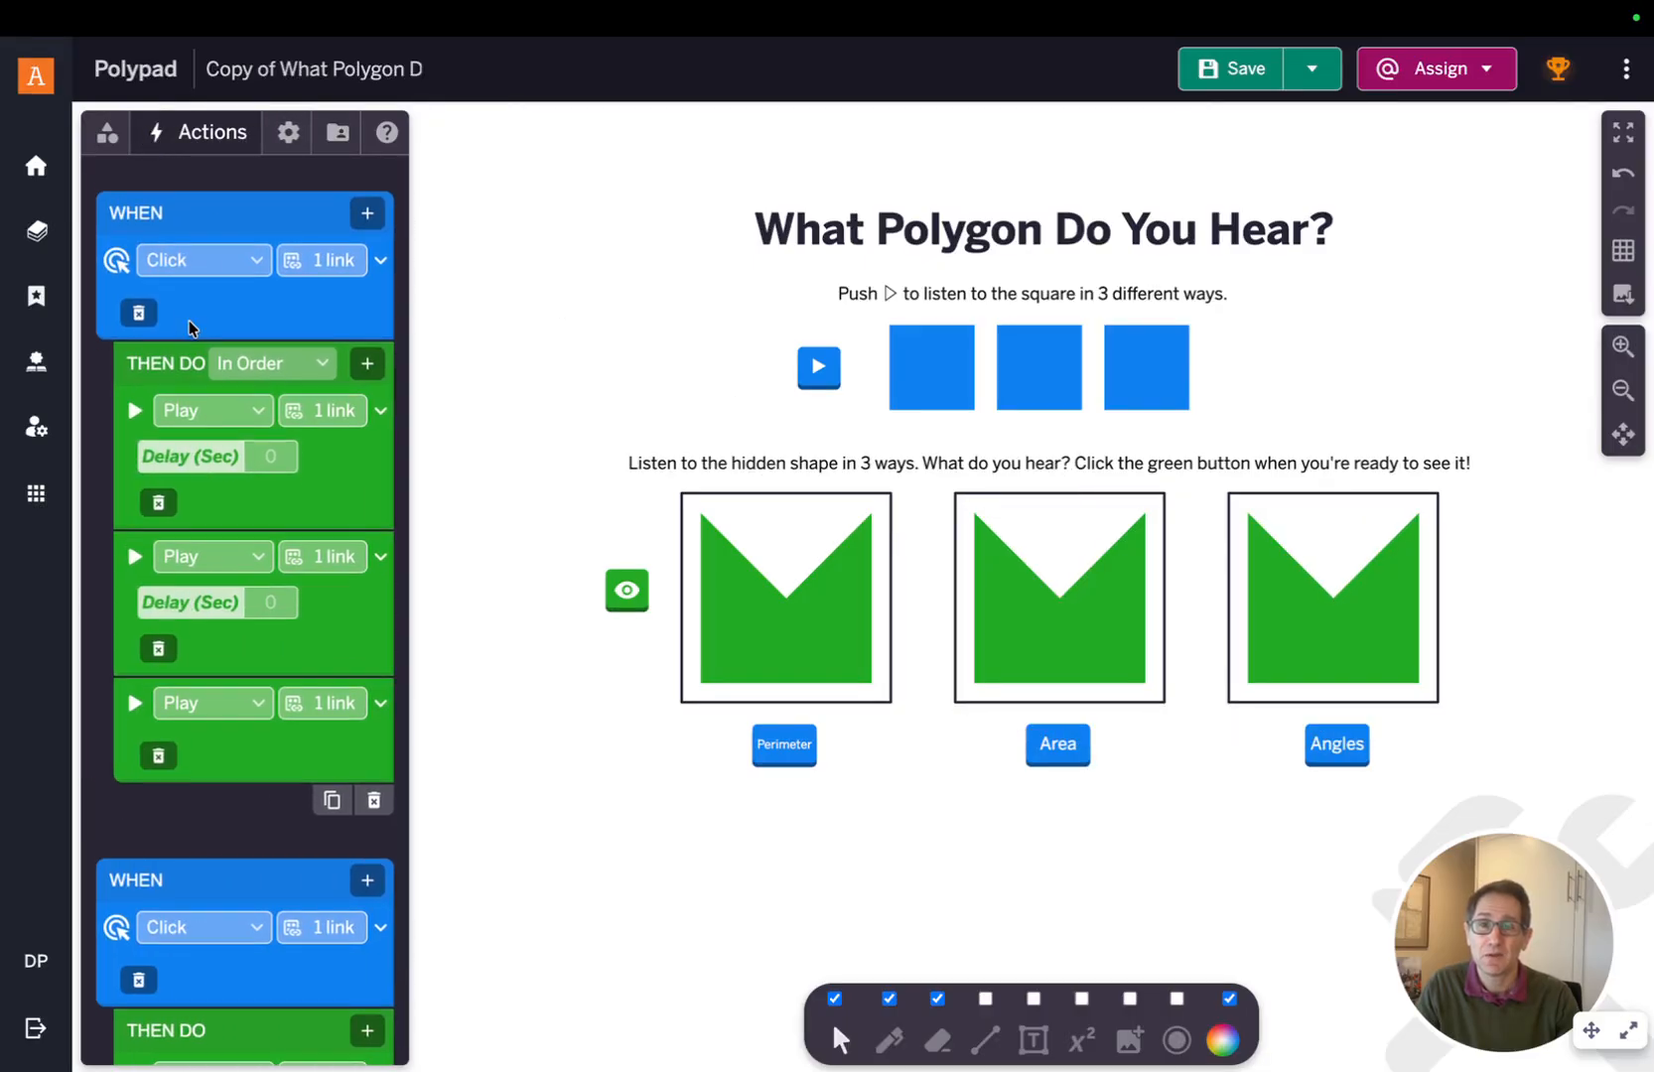
{"action": "scroll", "coordinate": [192, 328], "scroll_direction": "down", "scroll_amount": 8}
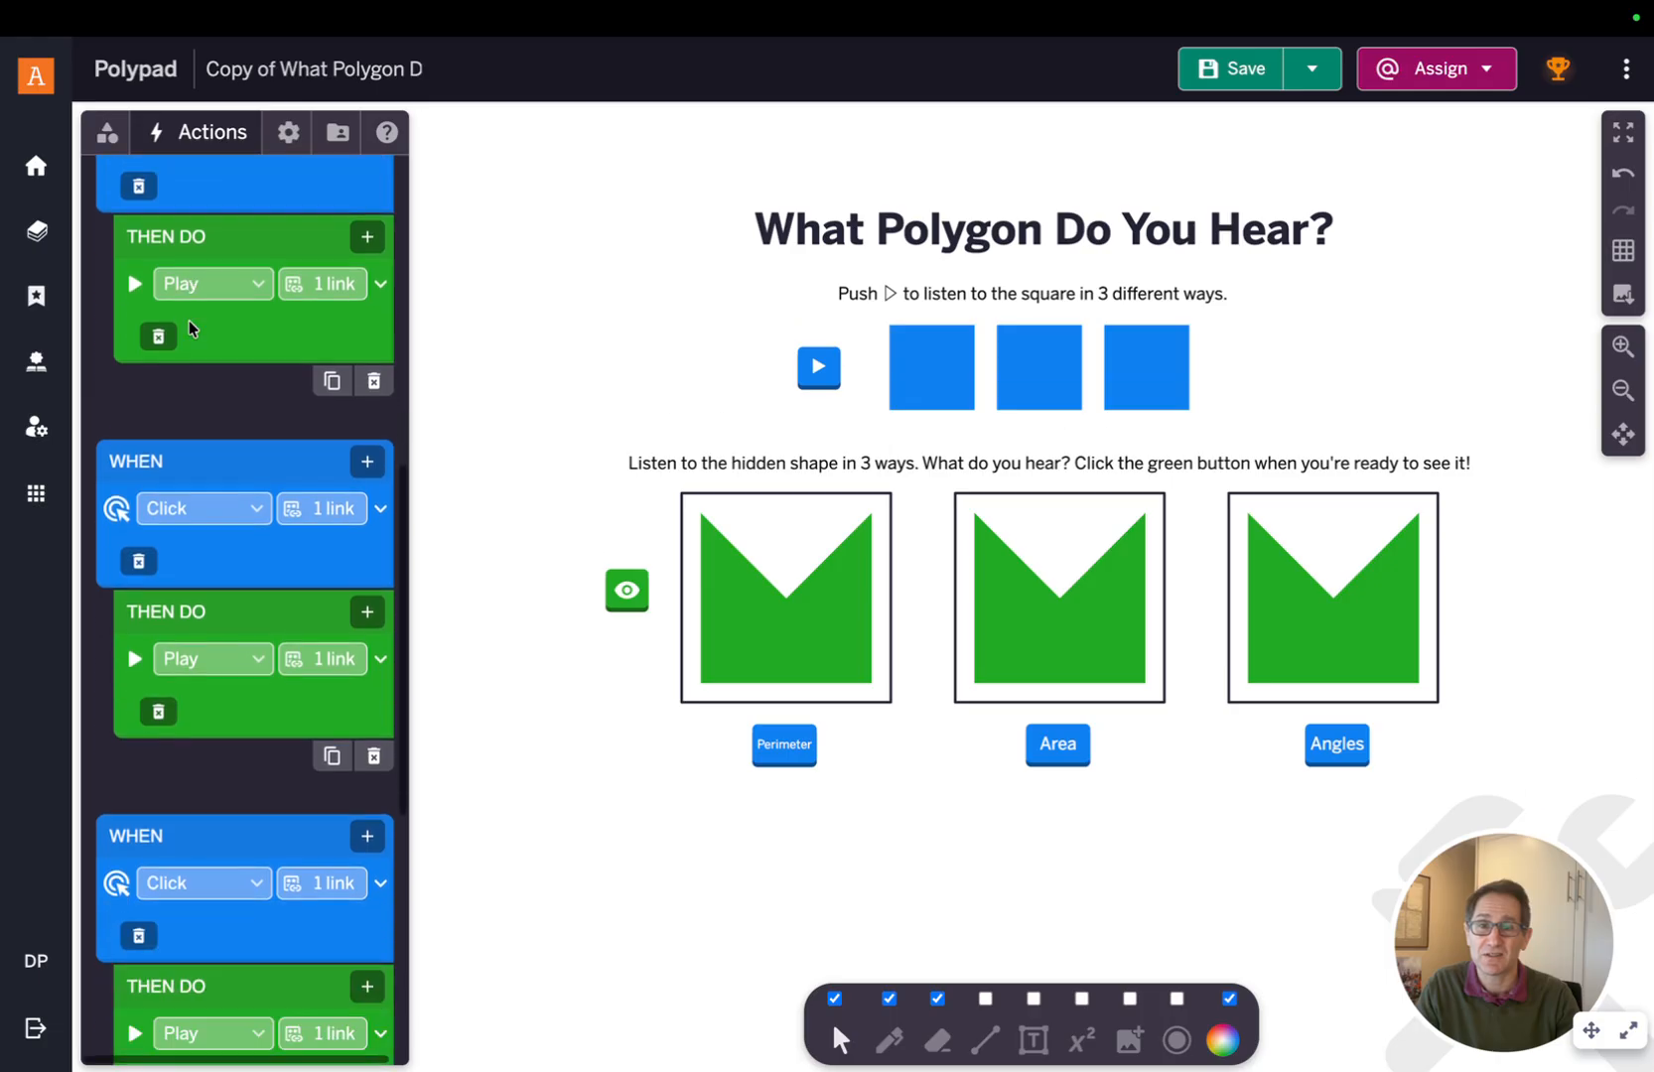
{"action": "scroll", "coordinate": [191, 327], "scroll_direction": "down", "scroll_amount": 15}
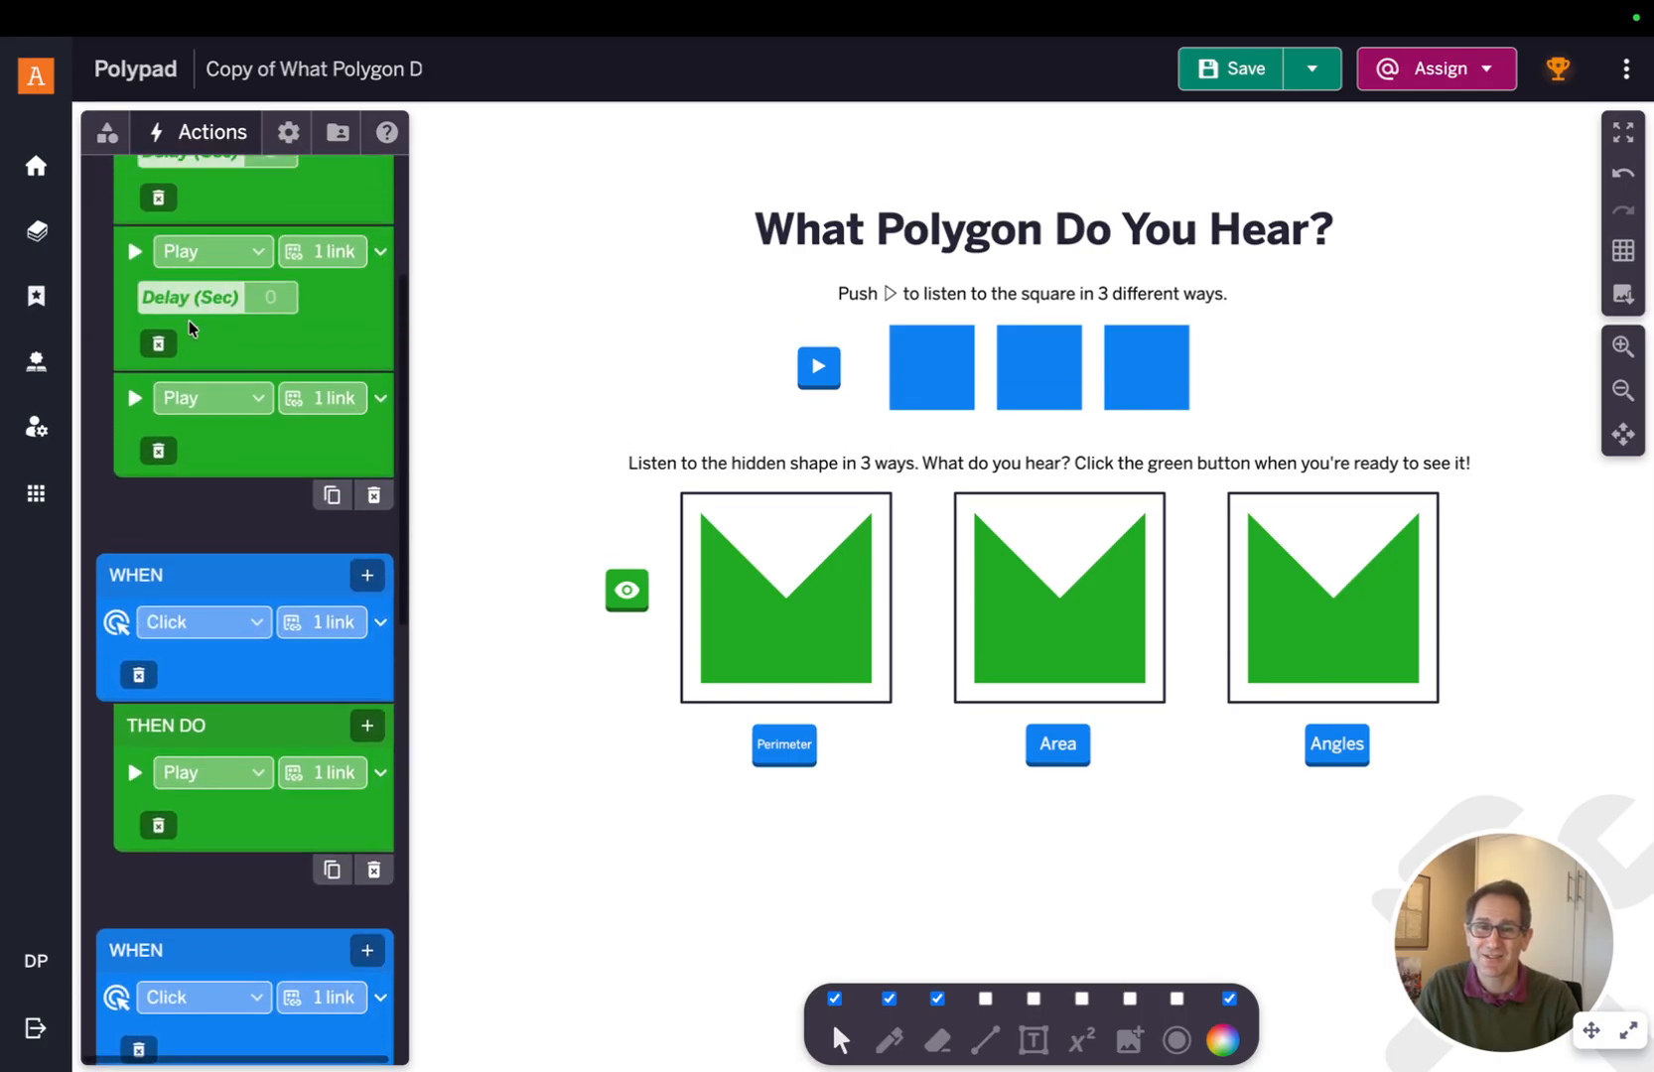
{"action": "scroll", "coordinate": [192, 328], "scroll_direction": "up", "scroll_amount": 1}
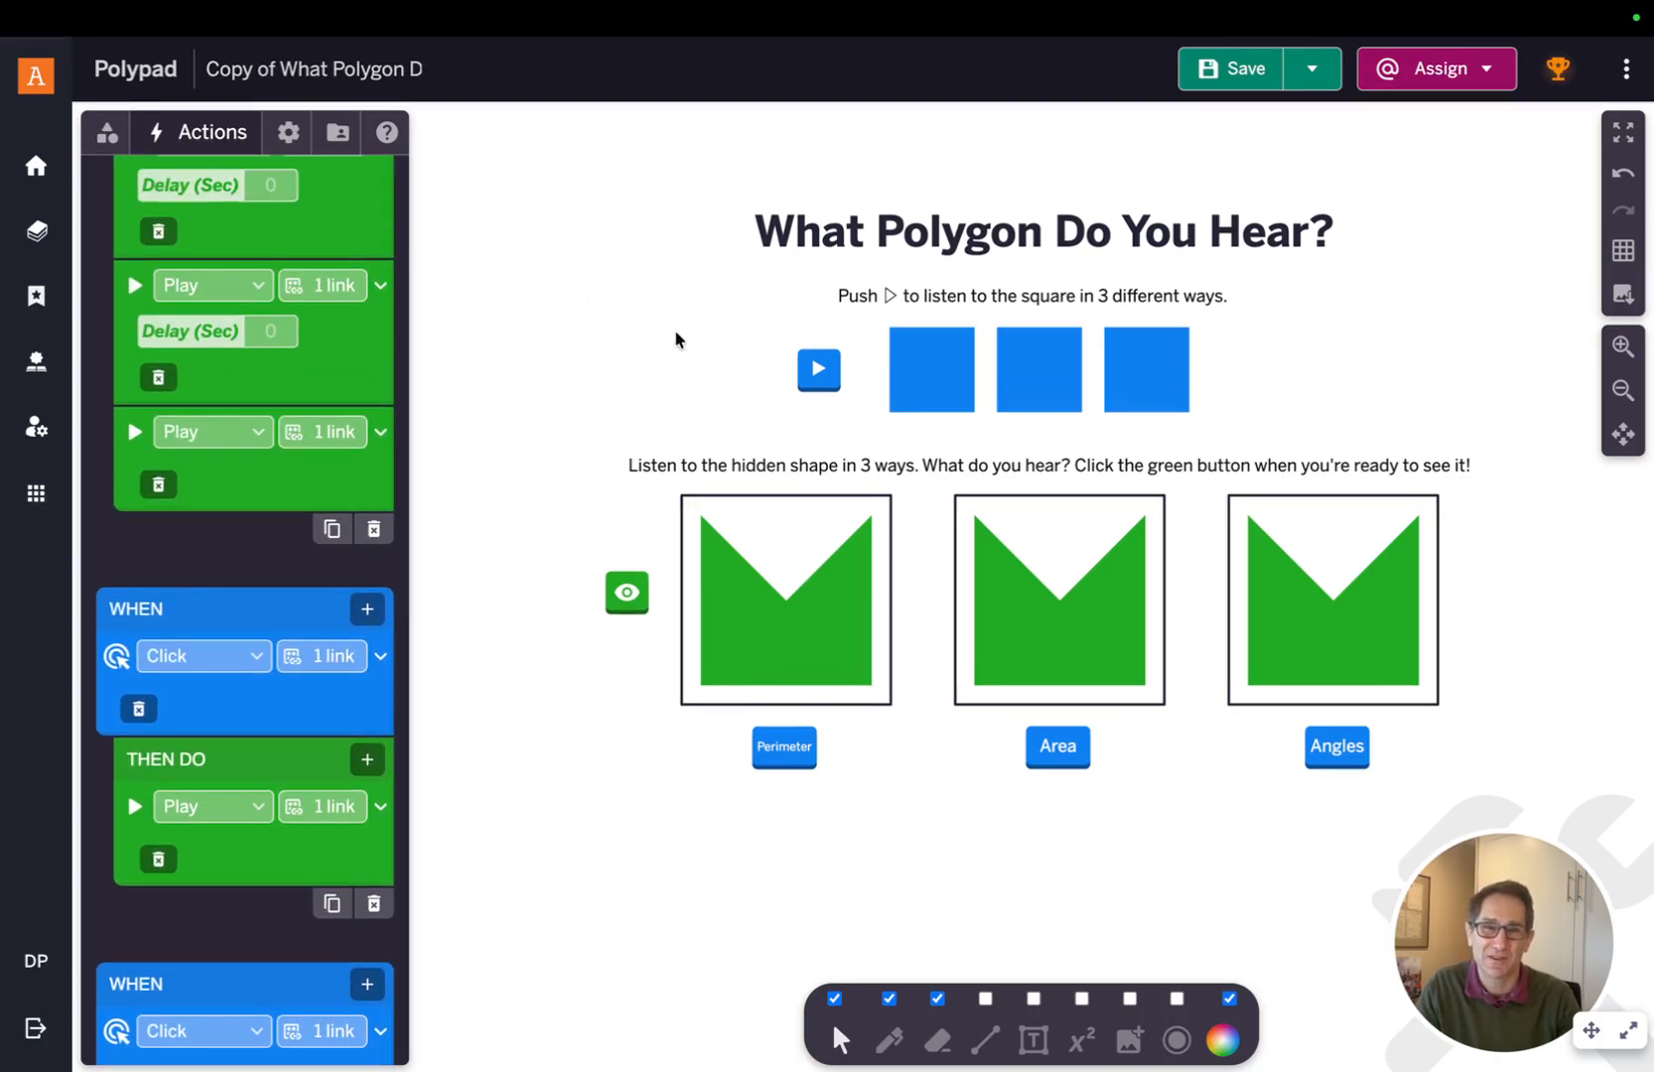
{"action": "scroll", "coordinate": [675, 337], "scroll_direction": "up", "scroll_amount": 2}
{"action": "scroll", "coordinate": [323, 370], "scroll_direction": "up", "scroll_amount": 3}
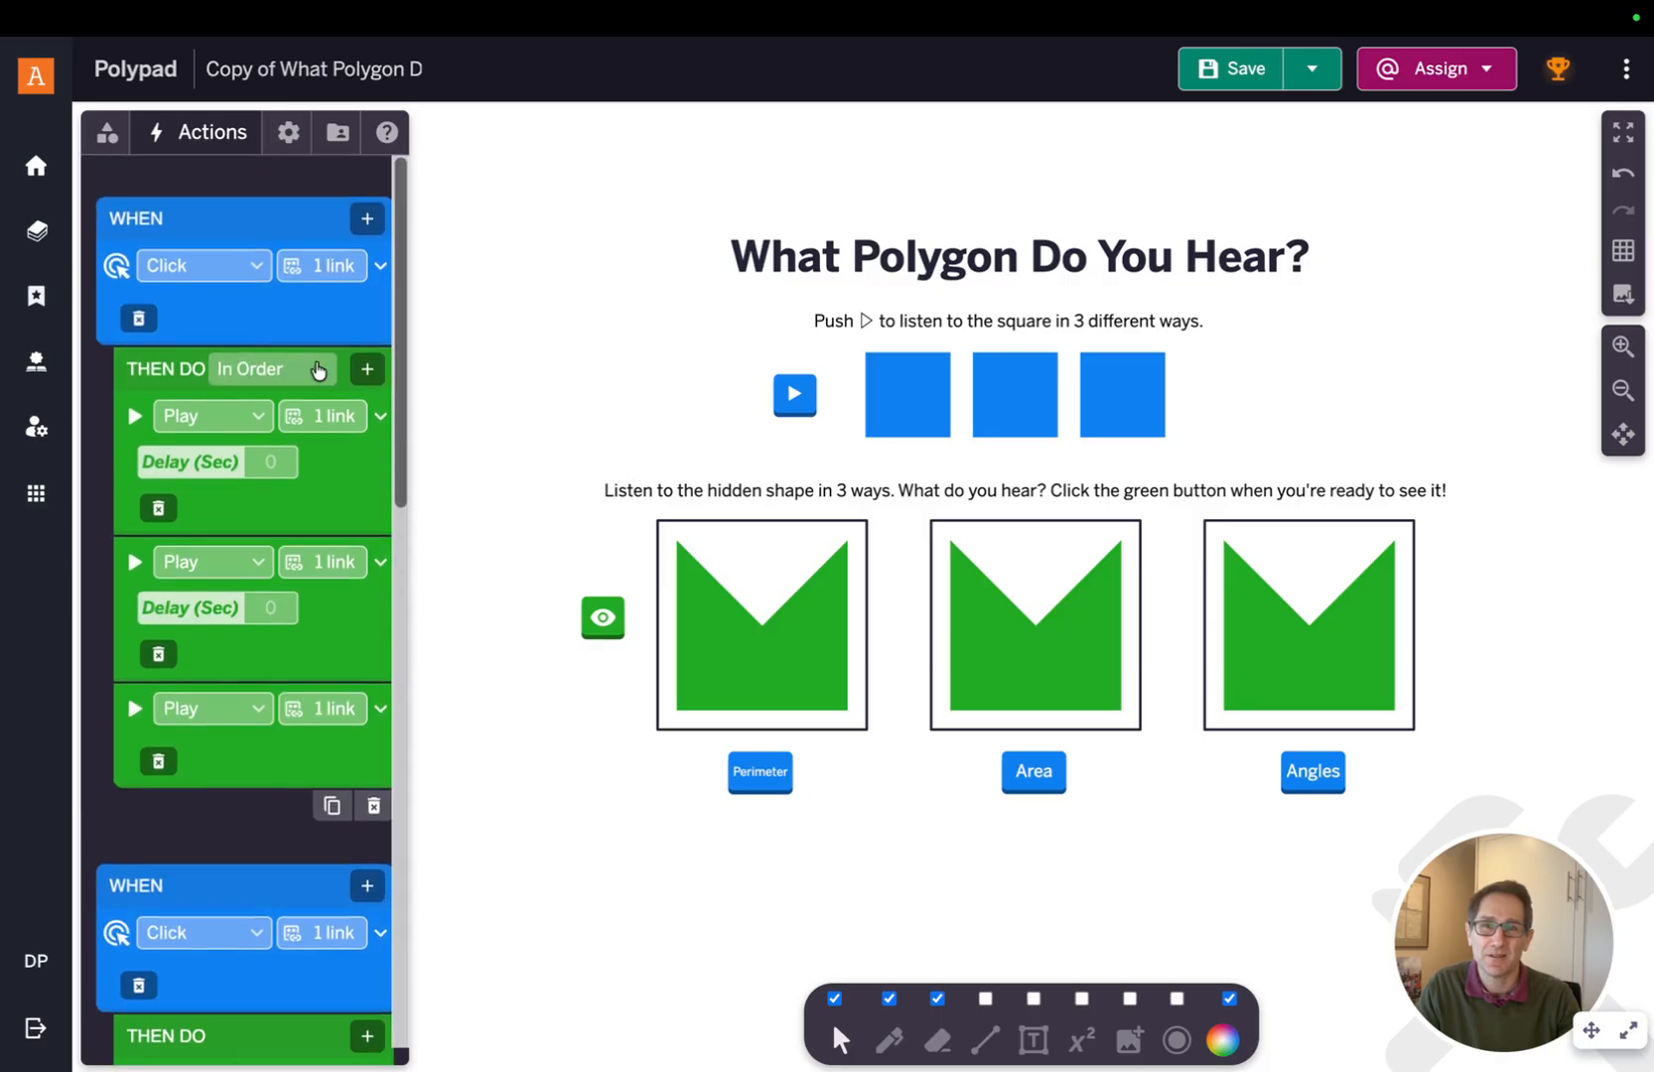
{"action": "scroll", "coordinate": [318, 371], "scroll_direction": "down", "scroll_amount": 1}
{"action": "mouse_move", "coordinate": [325, 261]}
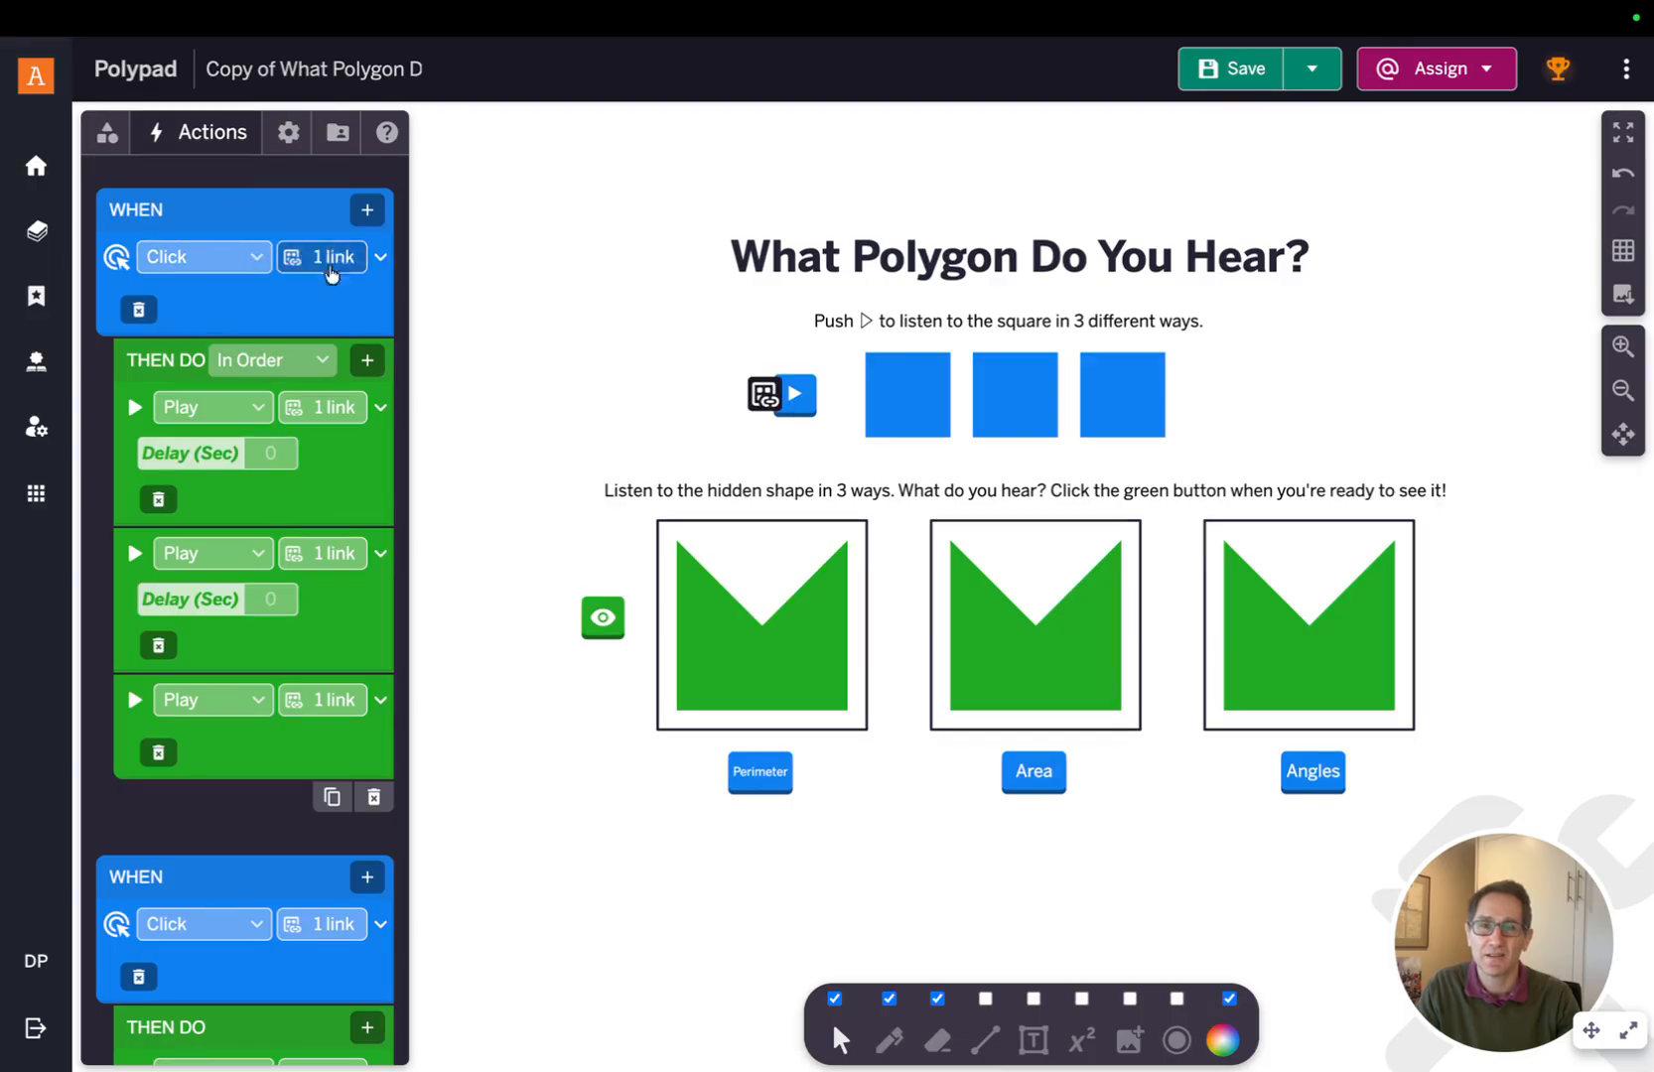
{"action": "scroll", "coordinate": [316, 626], "scroll_direction": "down", "scroll_amount": 1}
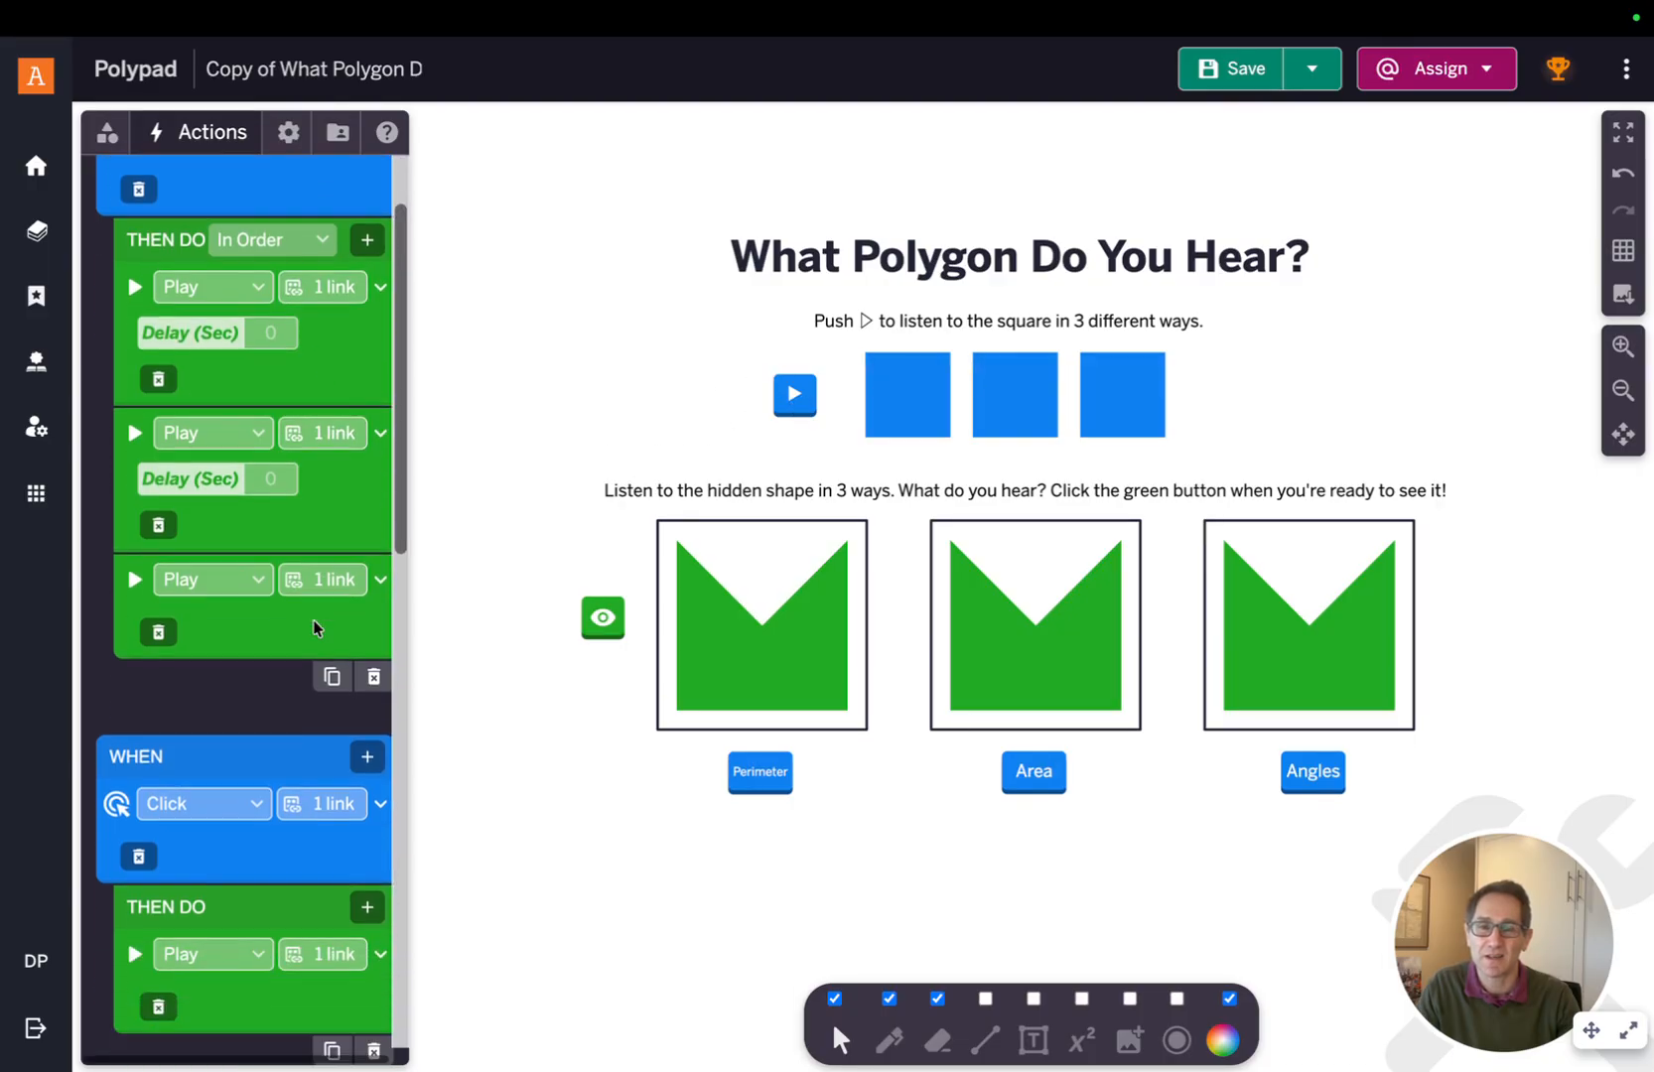
{"action": "scroll", "coordinate": [318, 630], "scroll_direction": "down", "scroll_amount": 2}
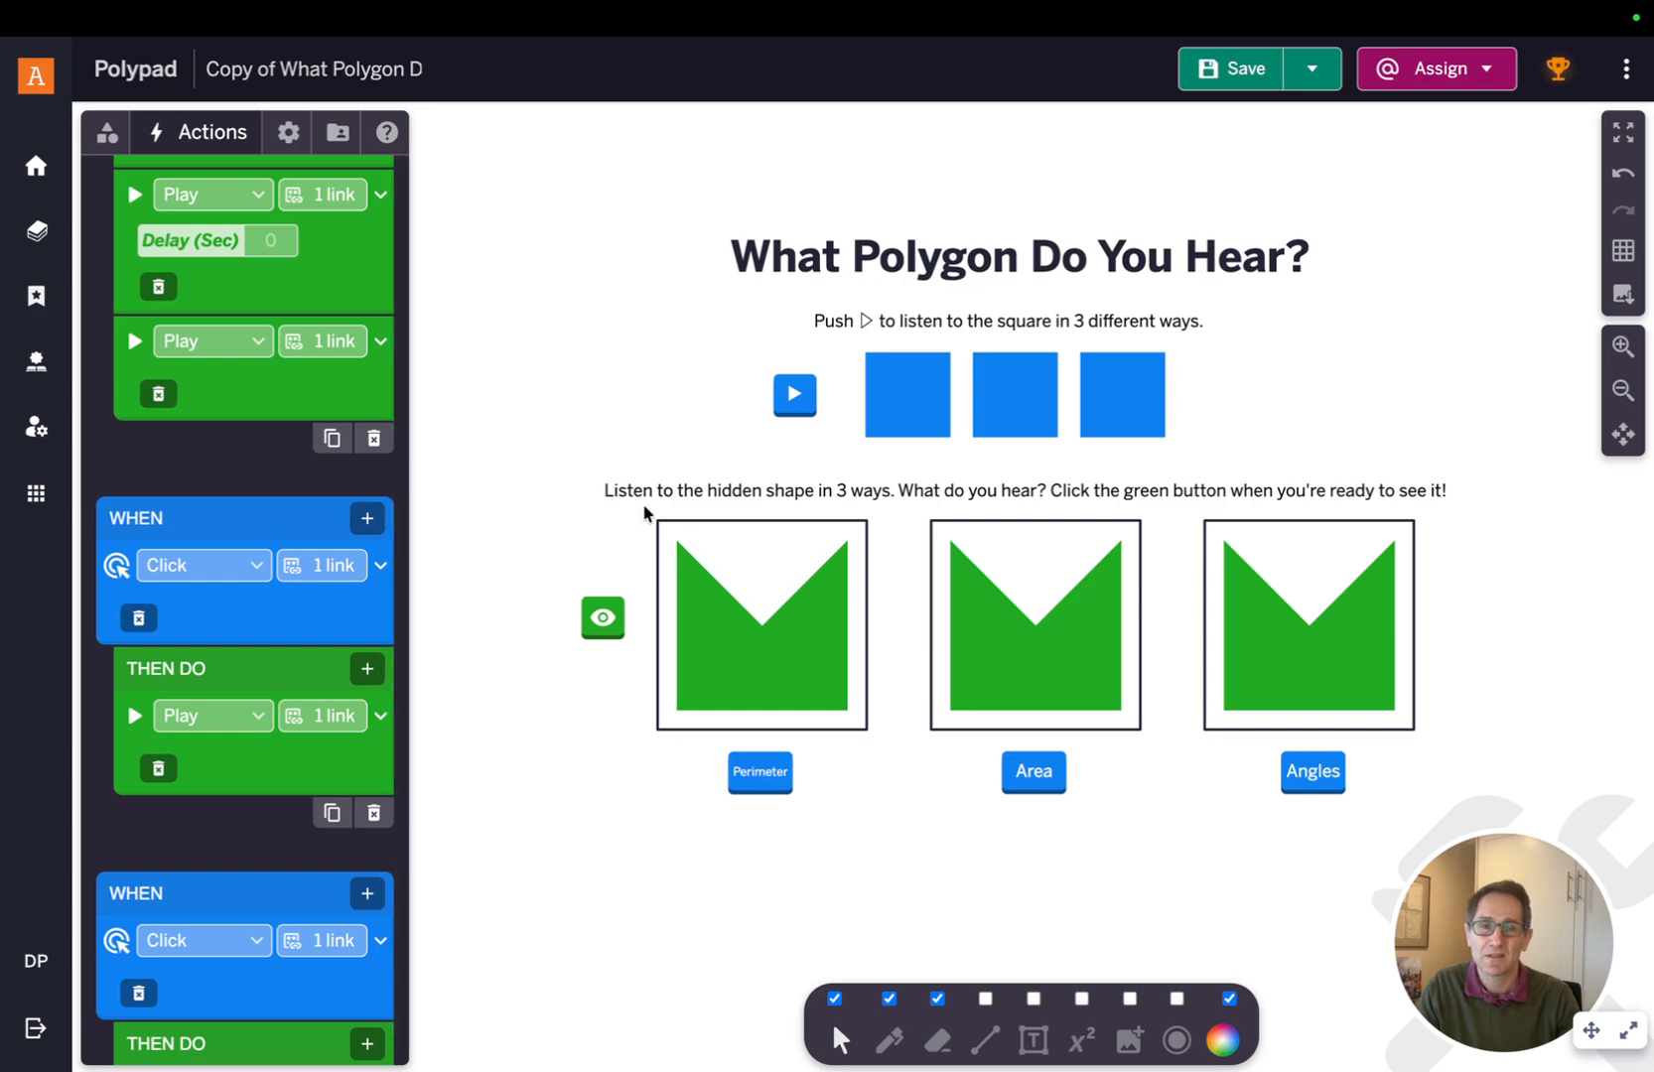
{"action": "mouse_move", "coordinate": [336, 565]}
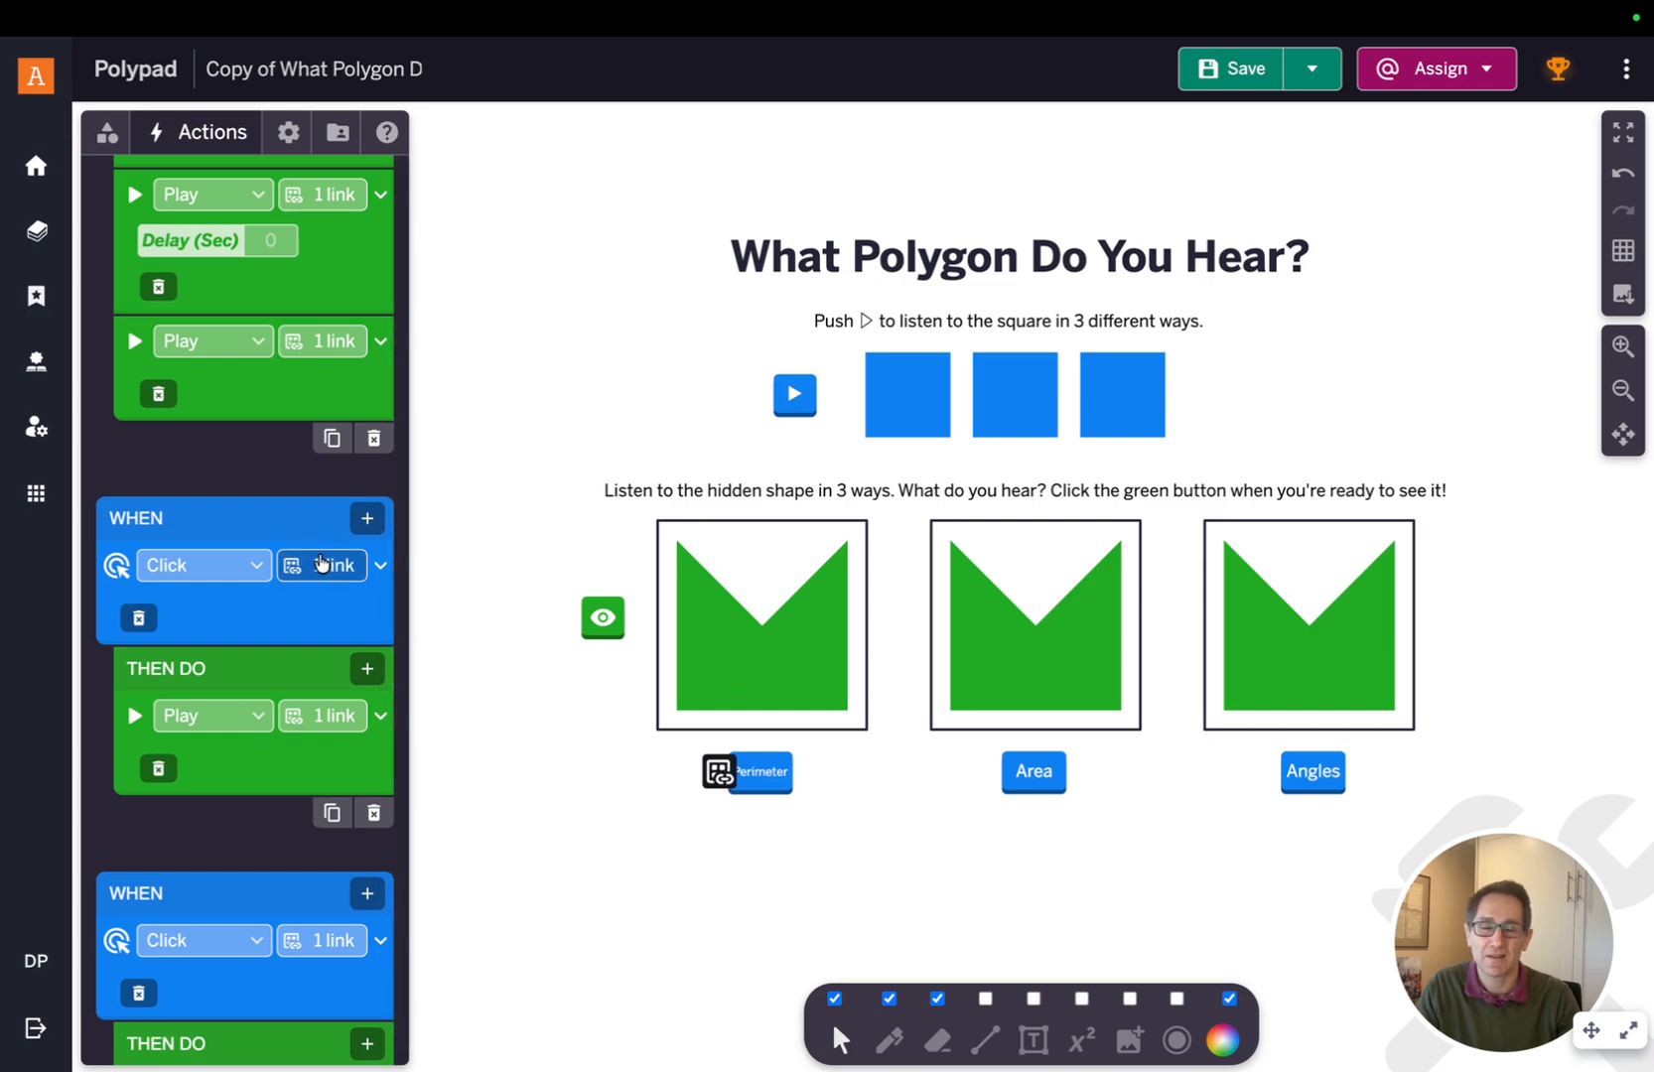
{"action": "mouse_move", "coordinate": [307, 733]}
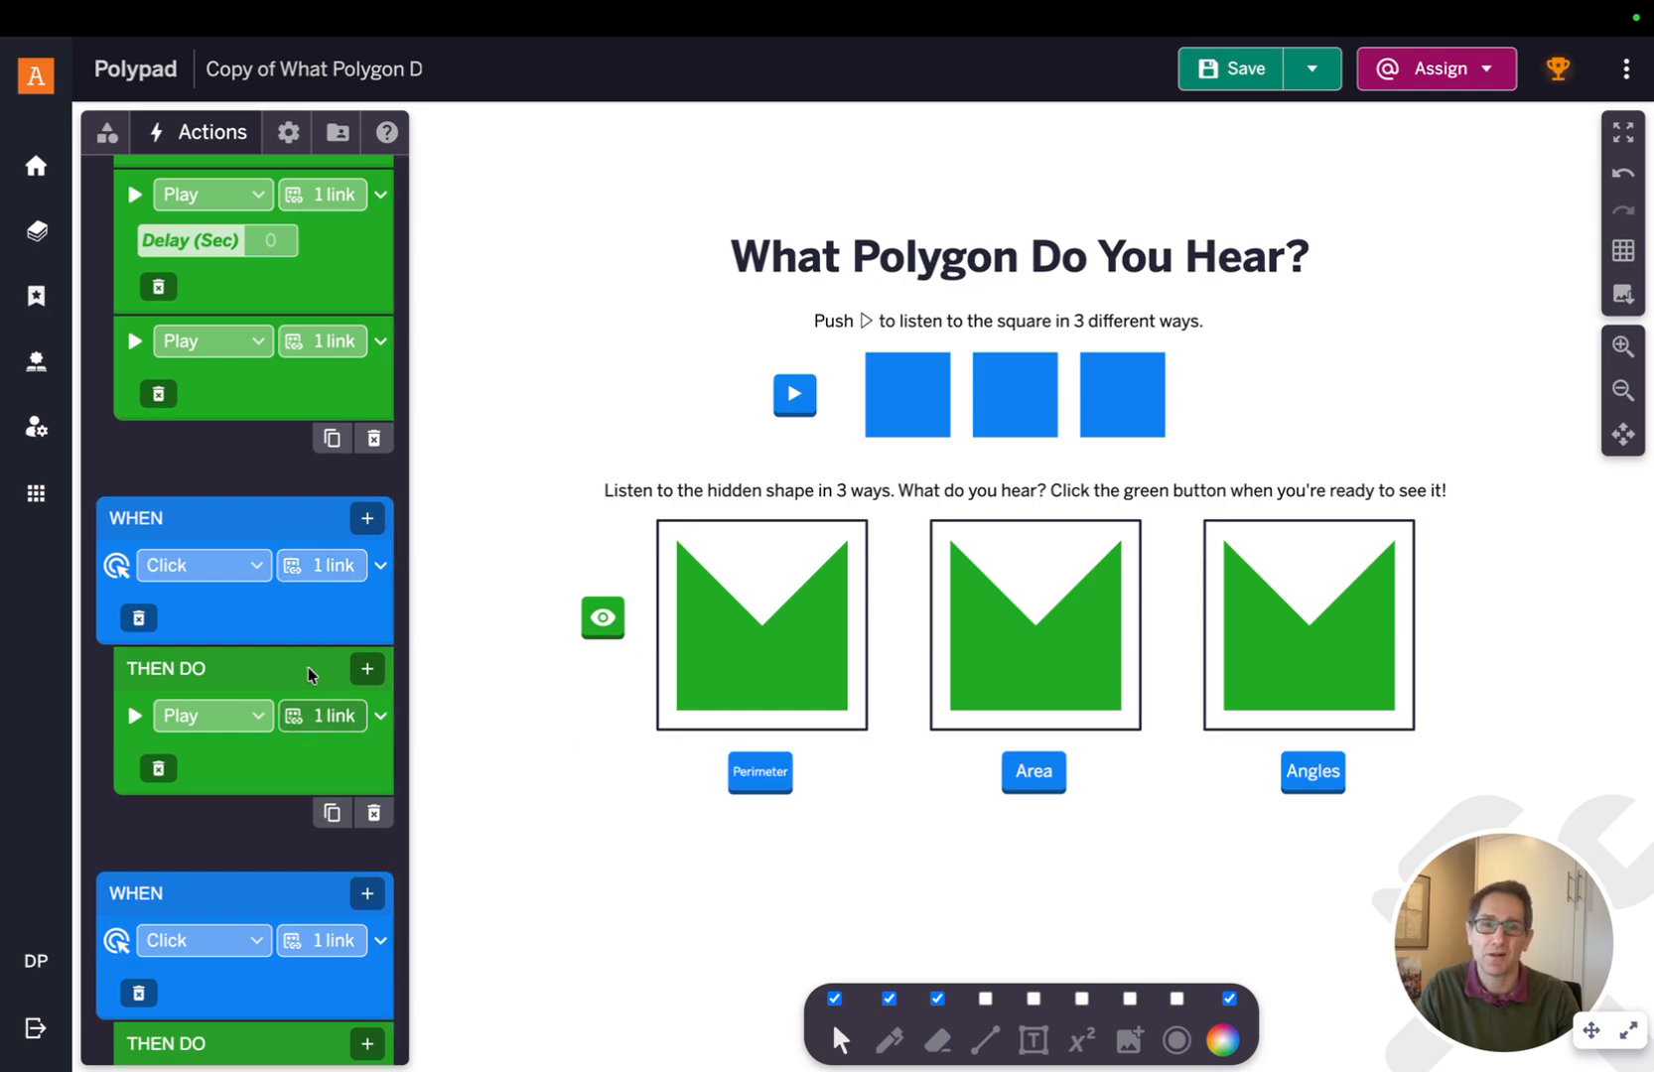
{"action": "scroll", "coordinate": [307, 733], "scroll_direction": "down", "scroll_amount": 3}
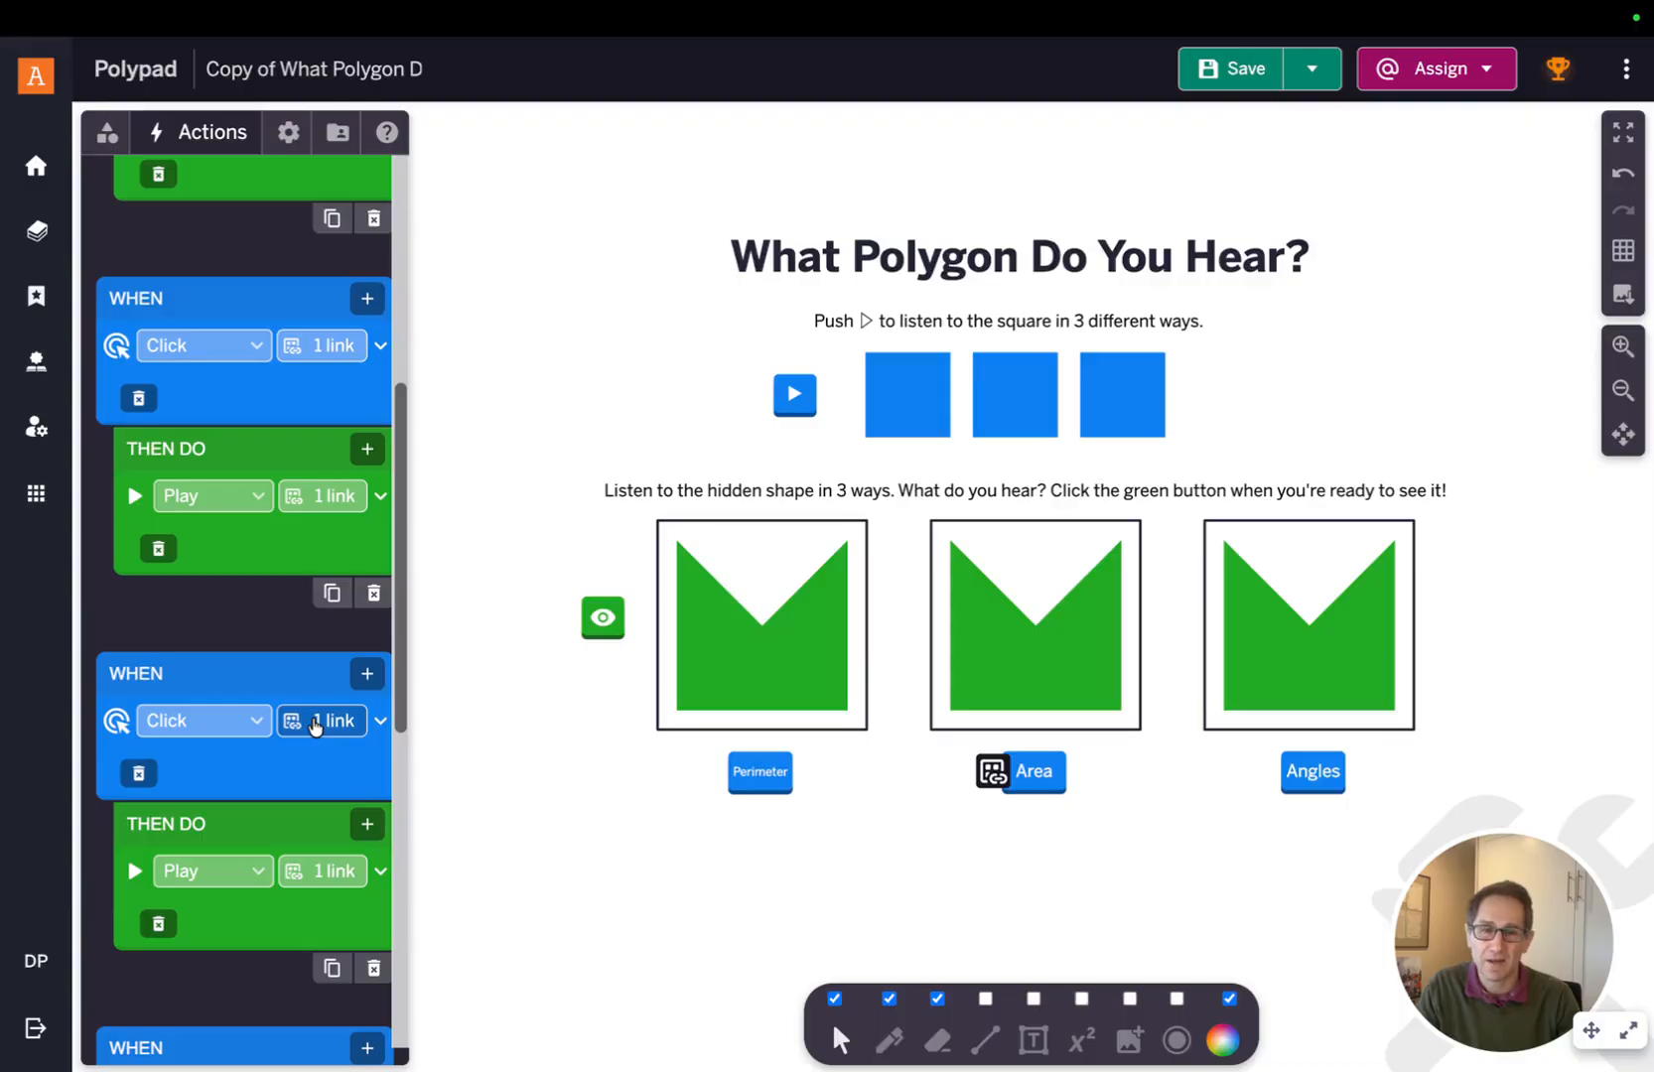
{"action": "mouse_move", "coordinate": [325, 876]}
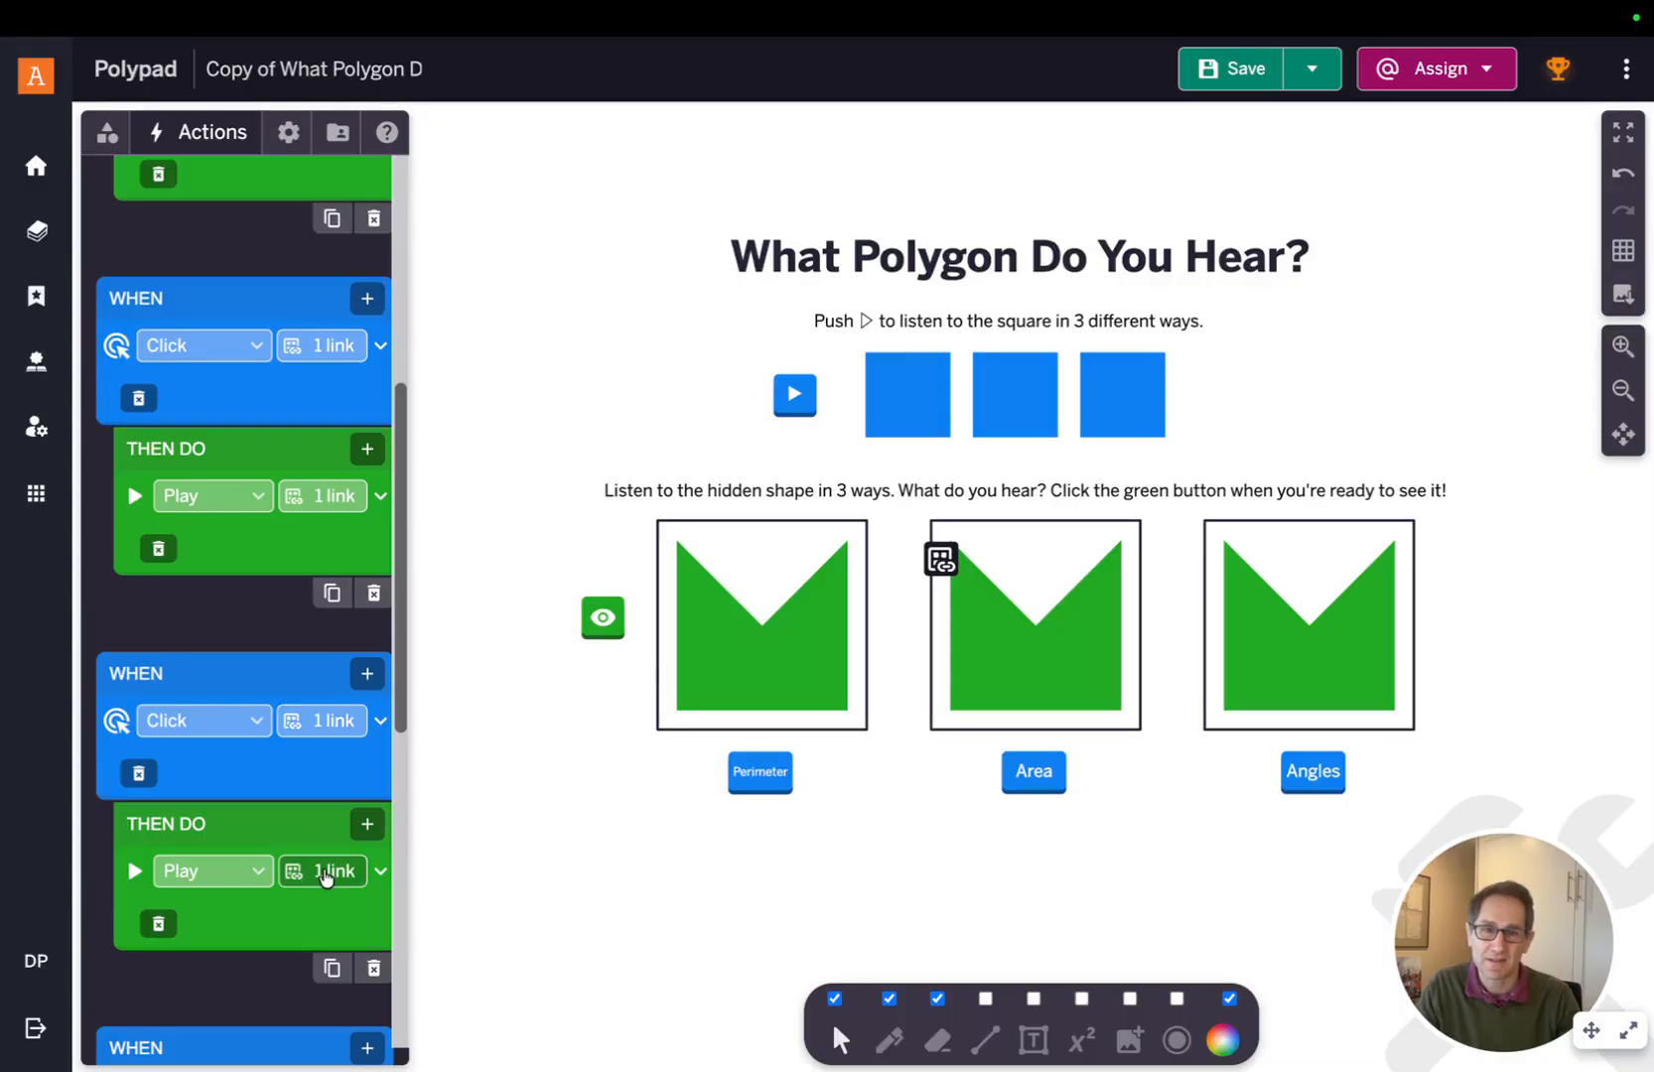
{"action": "scroll", "coordinate": [309, 673], "scroll_direction": "down", "scroll_amount": 4}
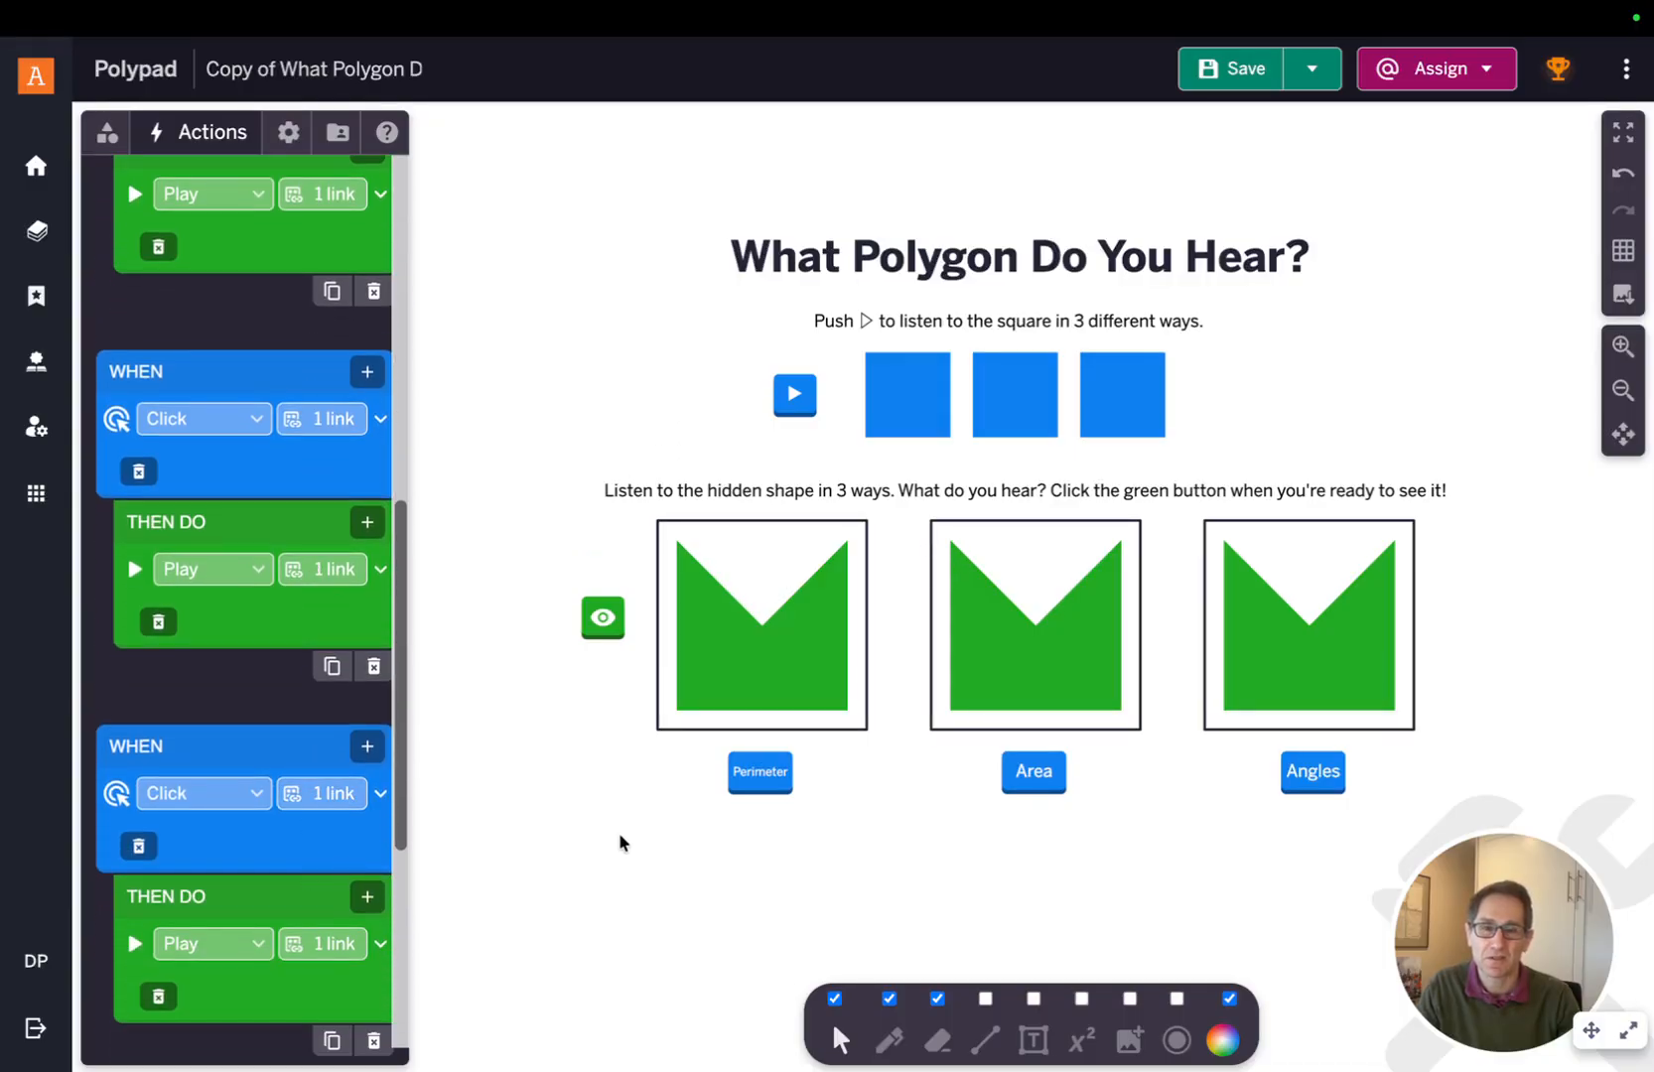
{"action": "scroll", "coordinate": [619, 843], "scroll_direction": "up", "scroll_amount": 1}
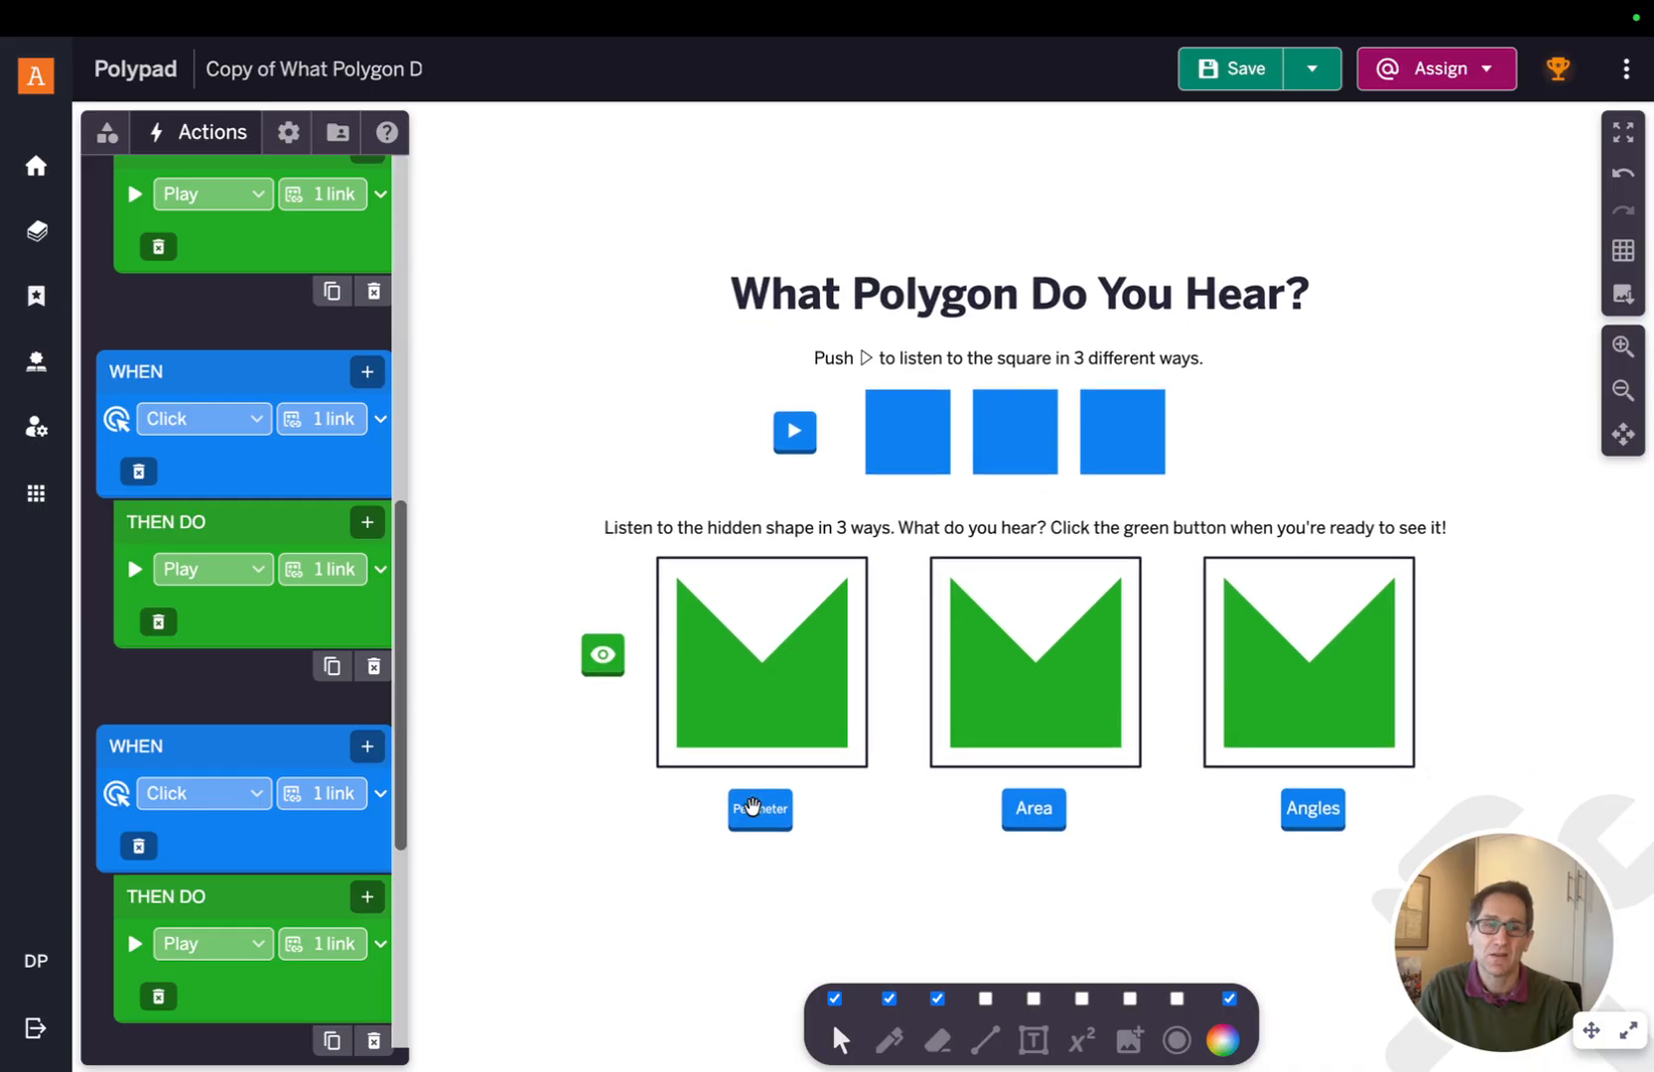
{"action": "scroll", "coordinate": [752, 806], "scroll_direction": "down", "scroll_amount": 1}
{"action": "scroll", "coordinate": [752, 807], "scroll_direction": "right", "scroll_amount": 1}
Select all three hidden shapes and delete them
{"action": "left_click", "coordinate": [692, 641]}
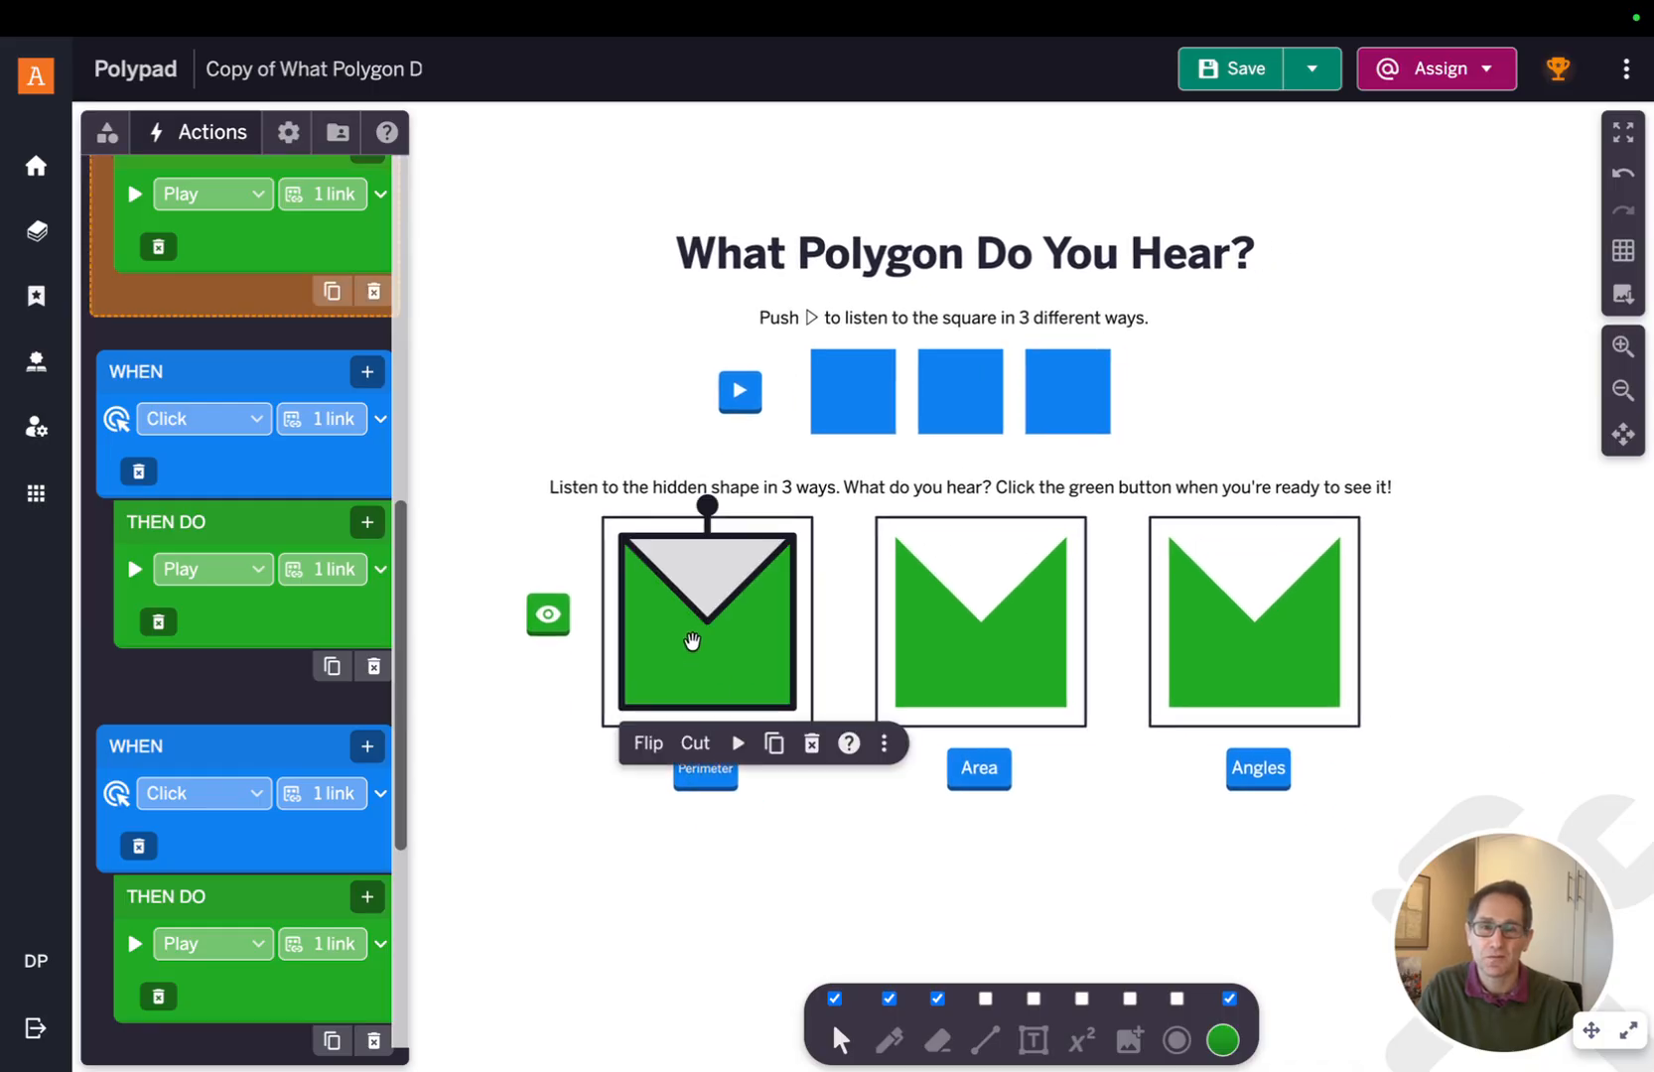
{"action": "left_click", "coordinate": [938, 642], "text": "shift"}
{"action": "left_click", "coordinate": [1210, 657], "text": "shift"}
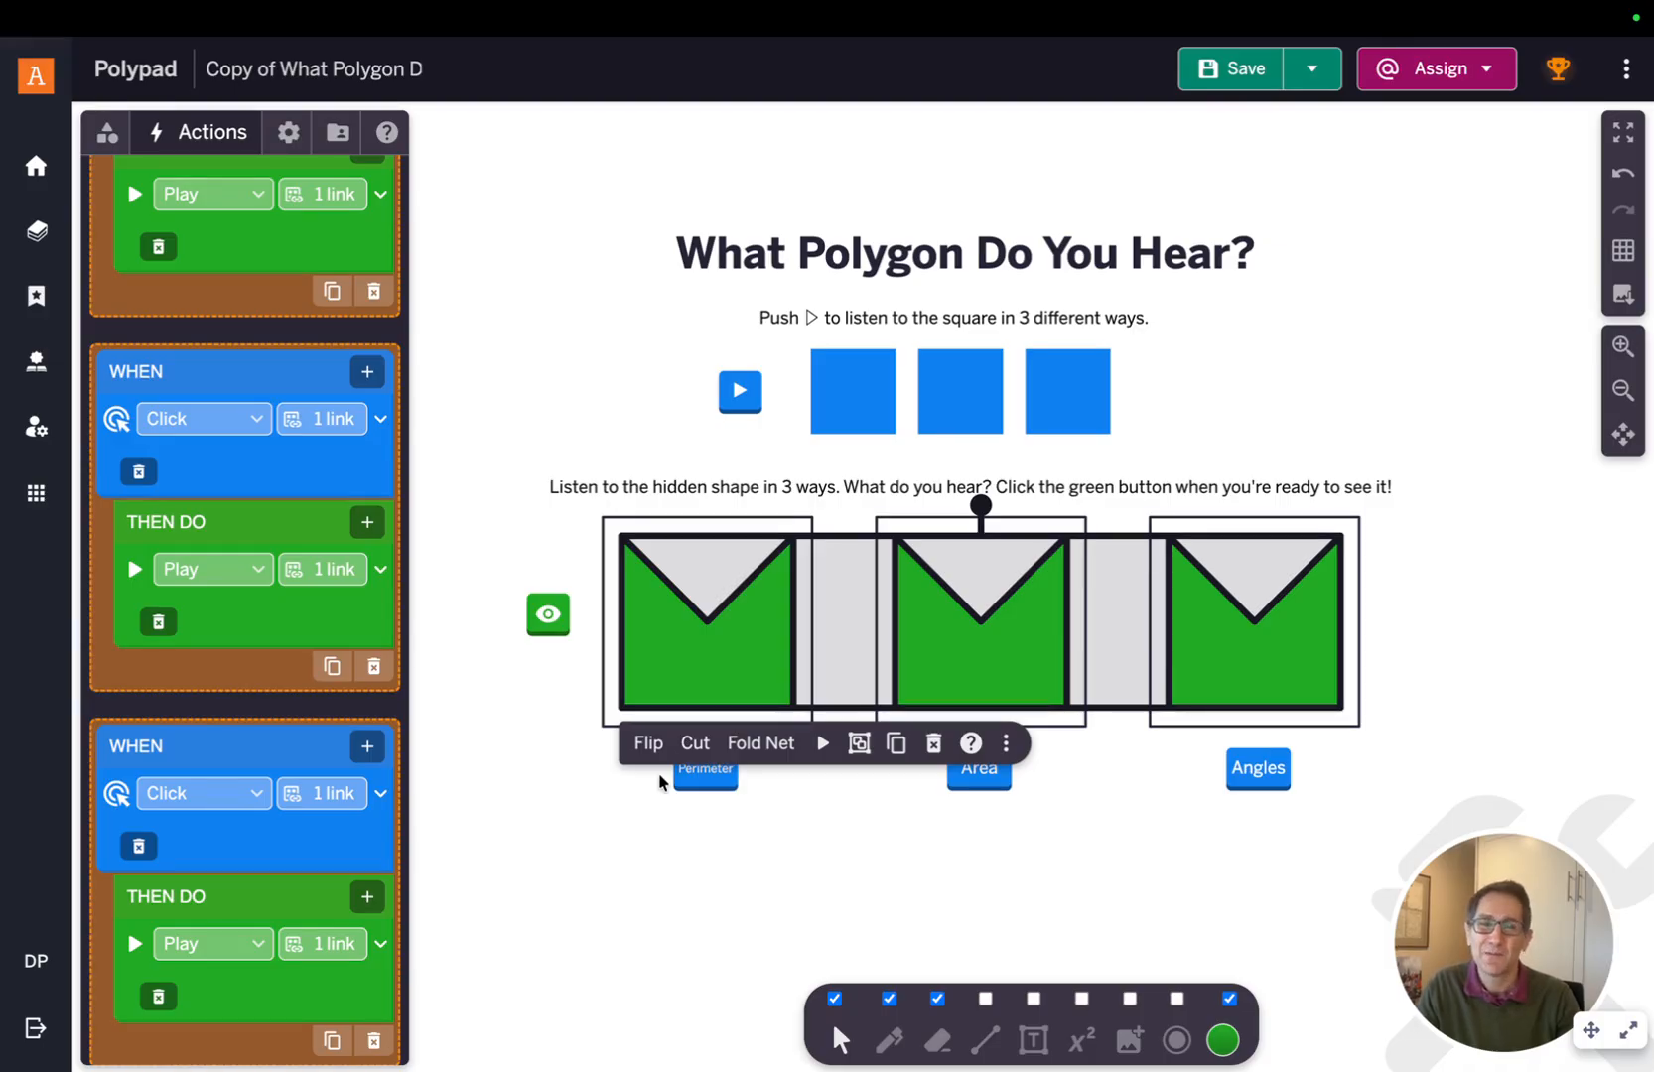
{"action": "left_click", "coordinate": [933, 743]}
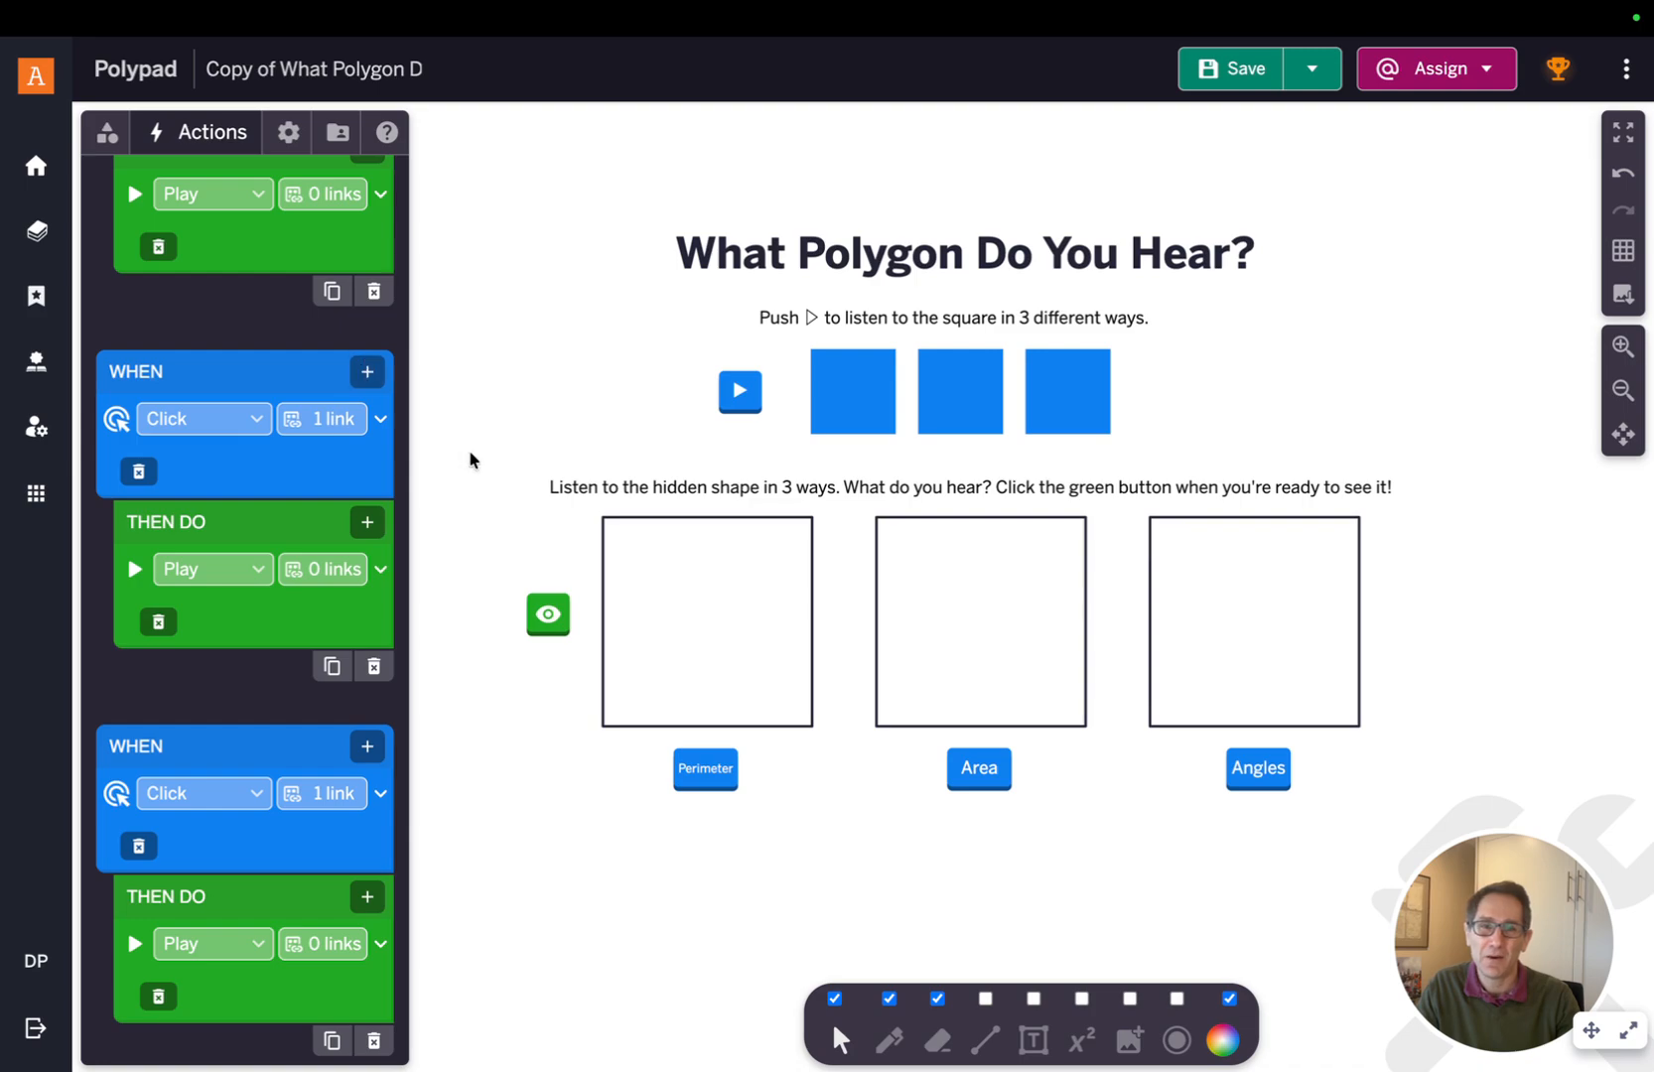
Open the Polygons and Shapes tiles in the Geometry category
{"action": "scroll", "coordinate": [481, 455], "scroll_direction": "down", "scroll_amount": 3}
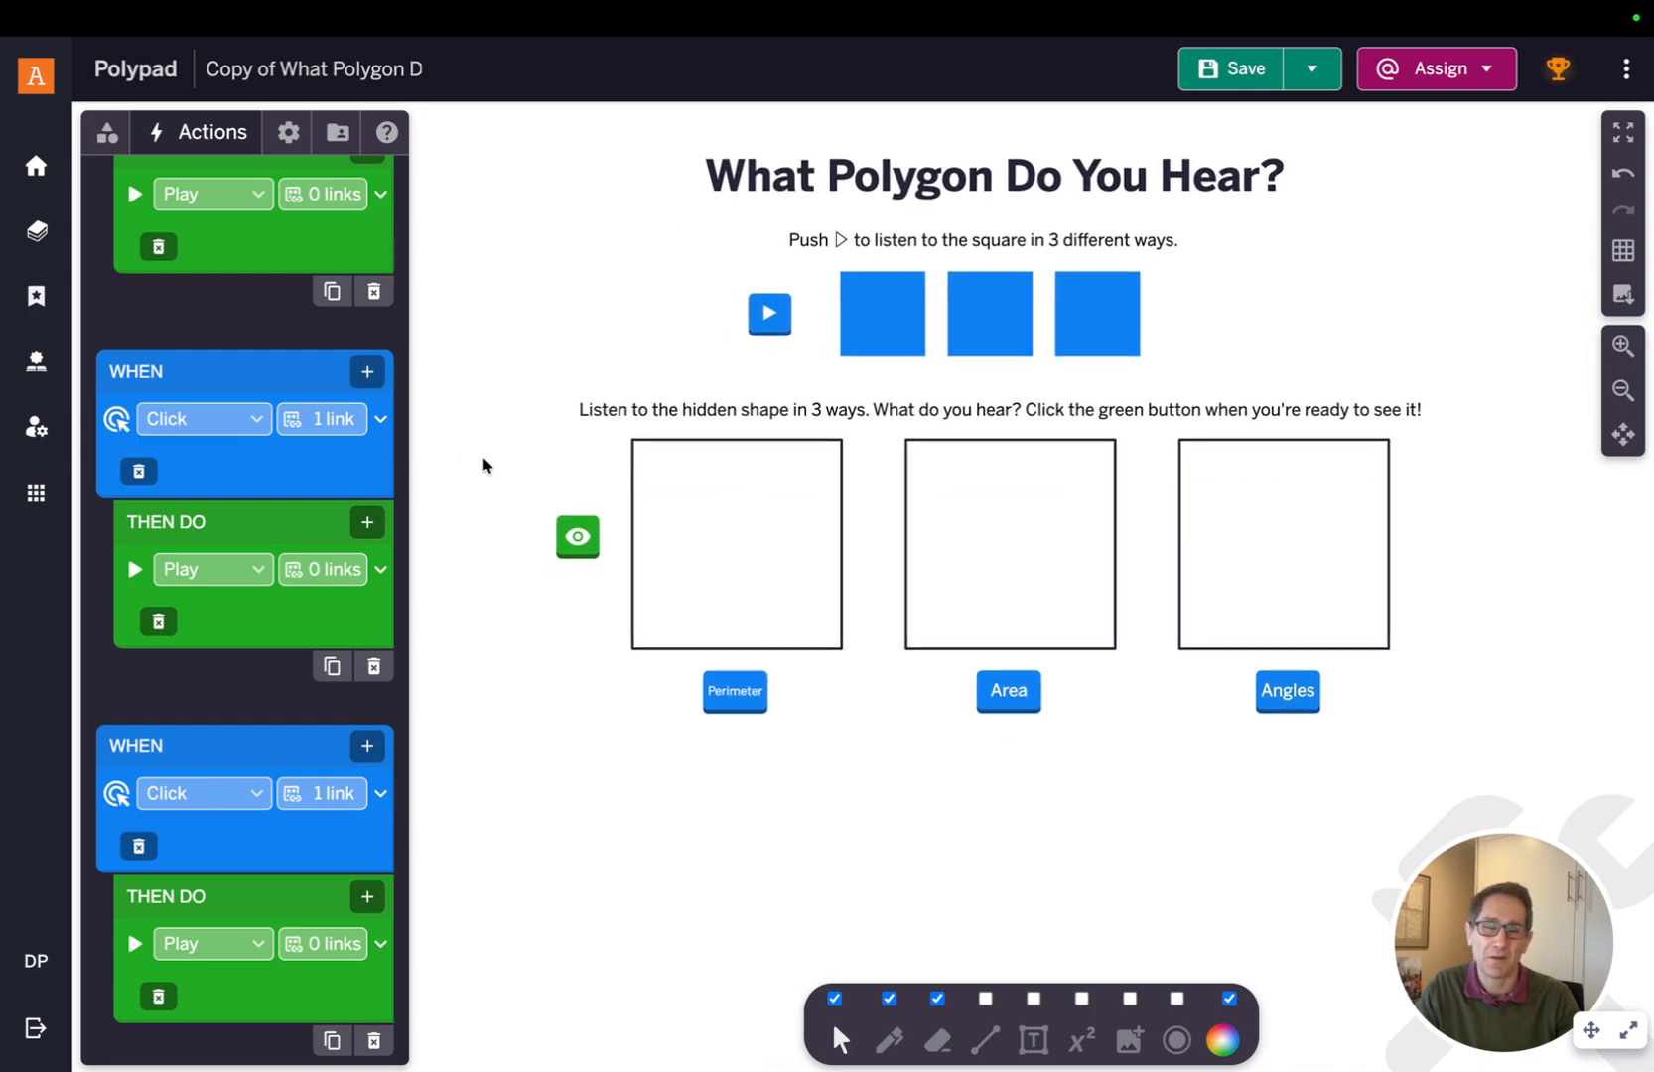
{"action": "left_click", "coordinate": [106, 132]}
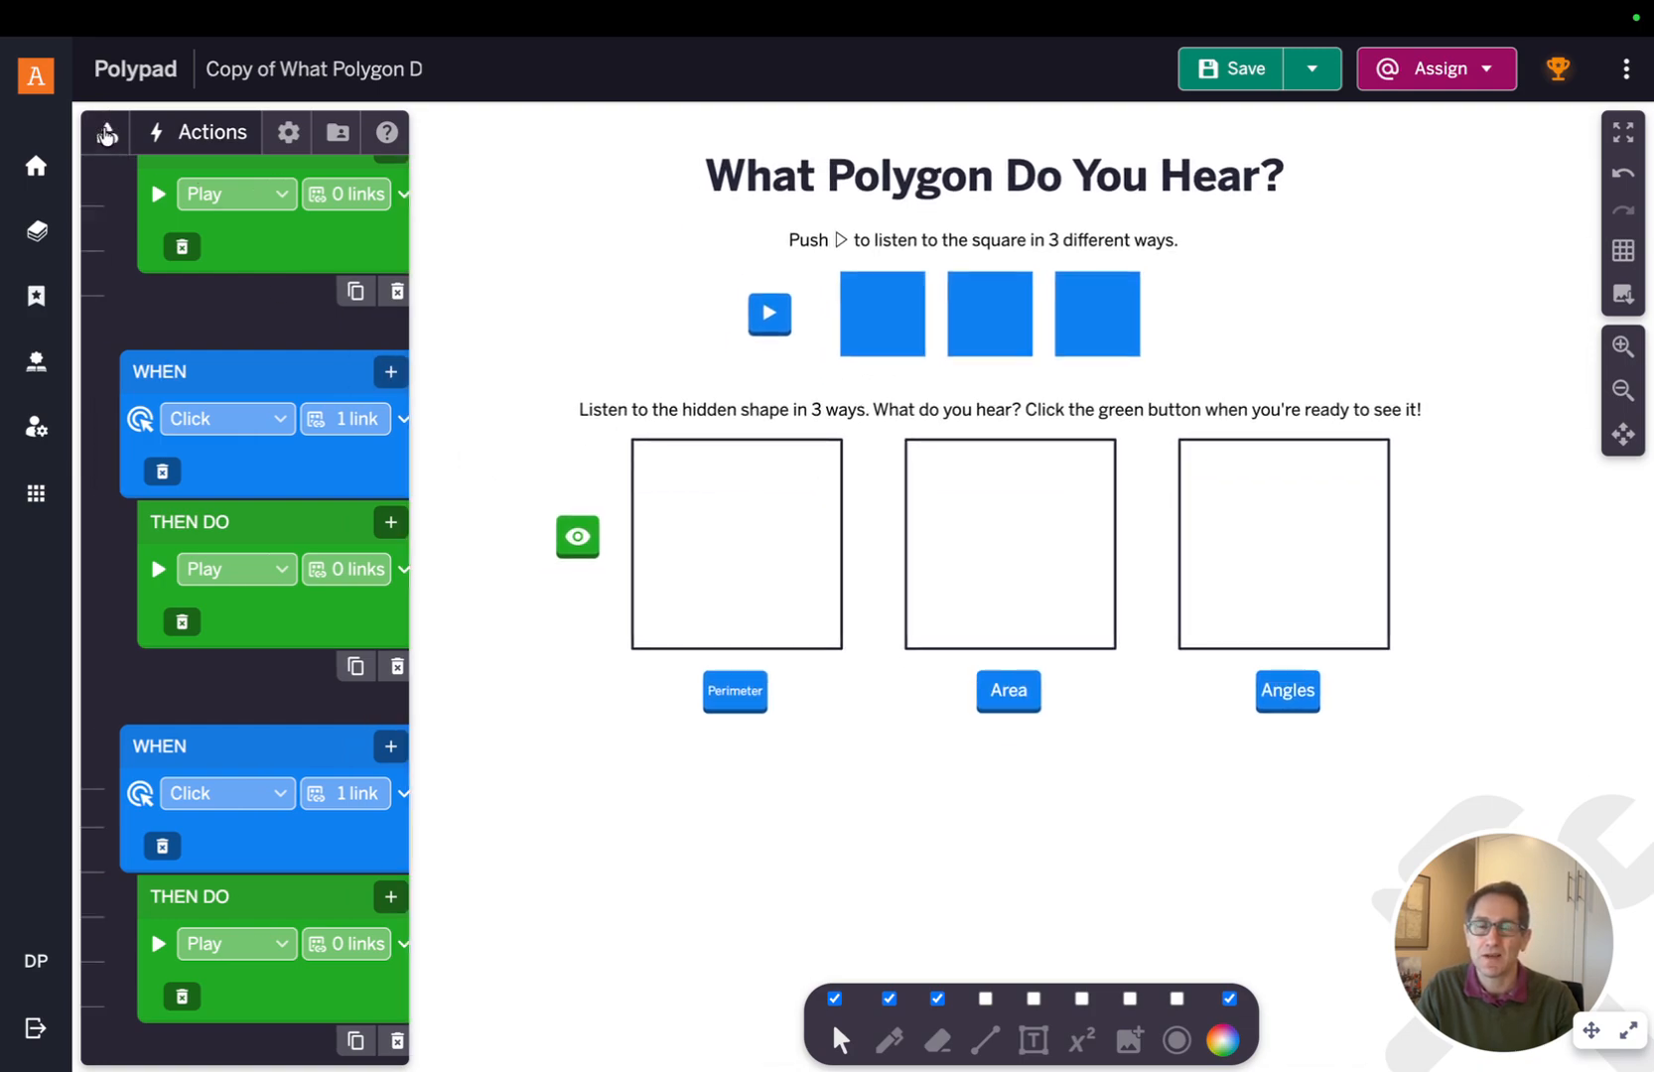
{"action": "left_click", "coordinate": [213, 184]}
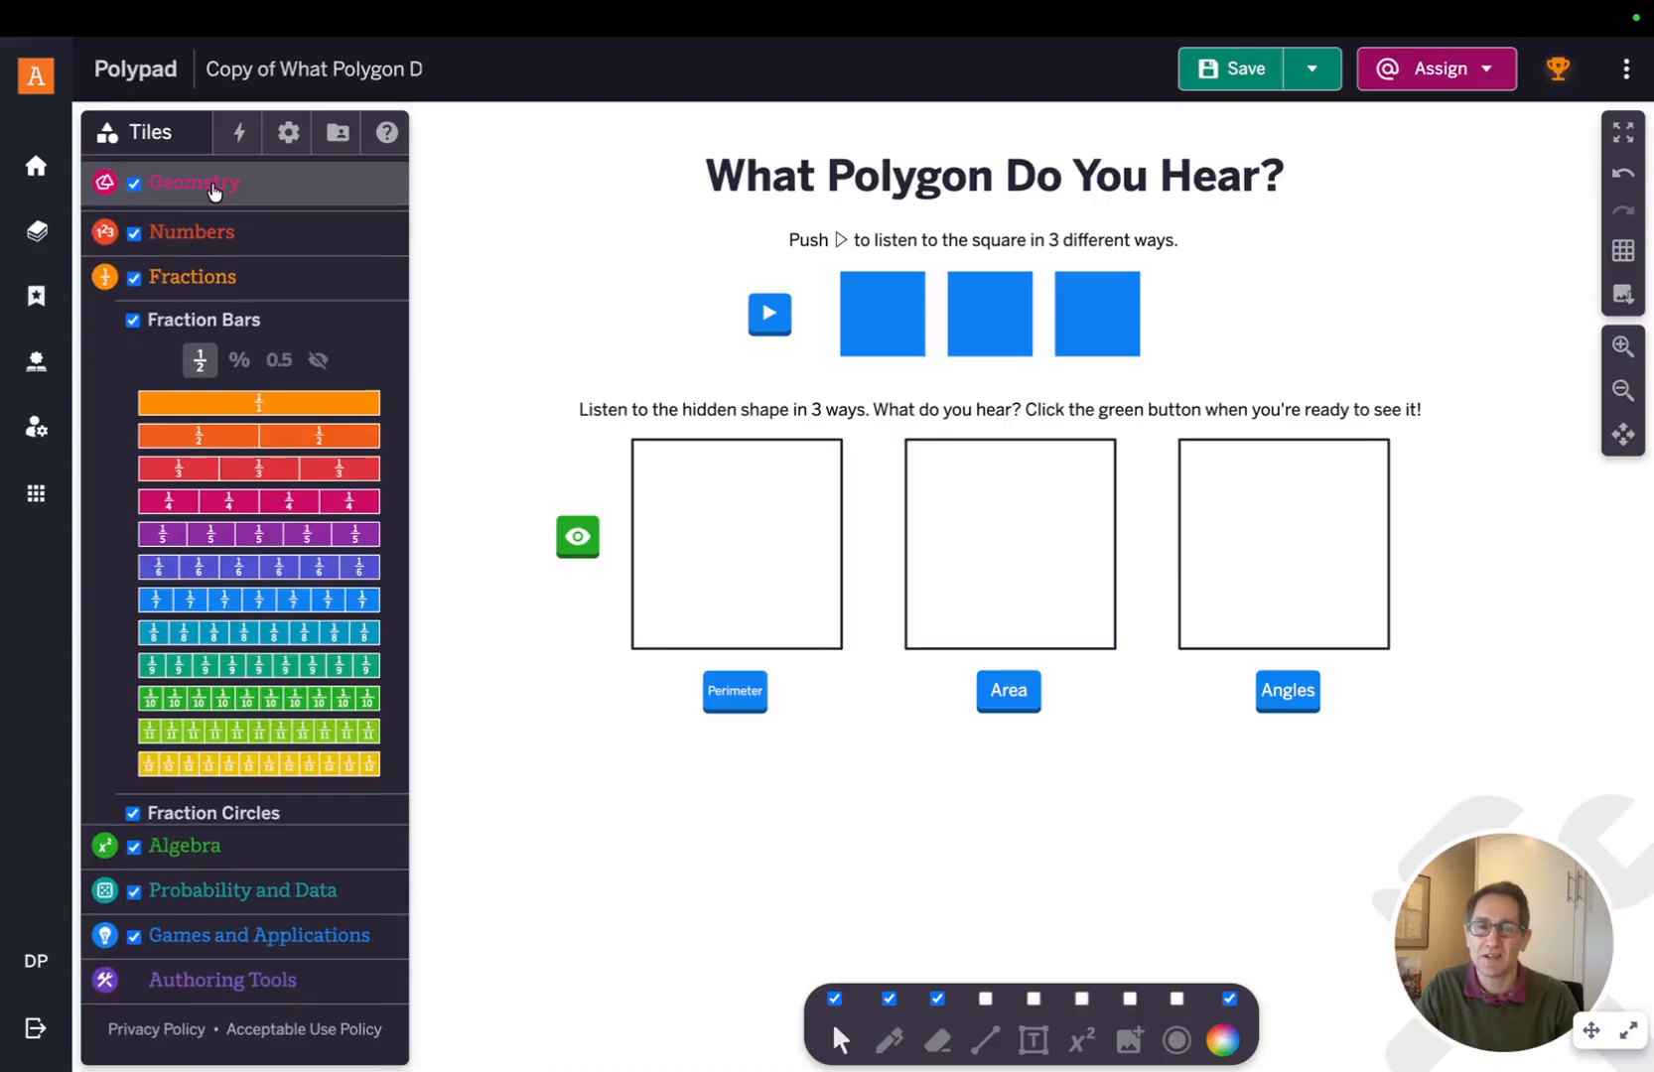
{"action": "left_click", "coordinate": [243, 227]}
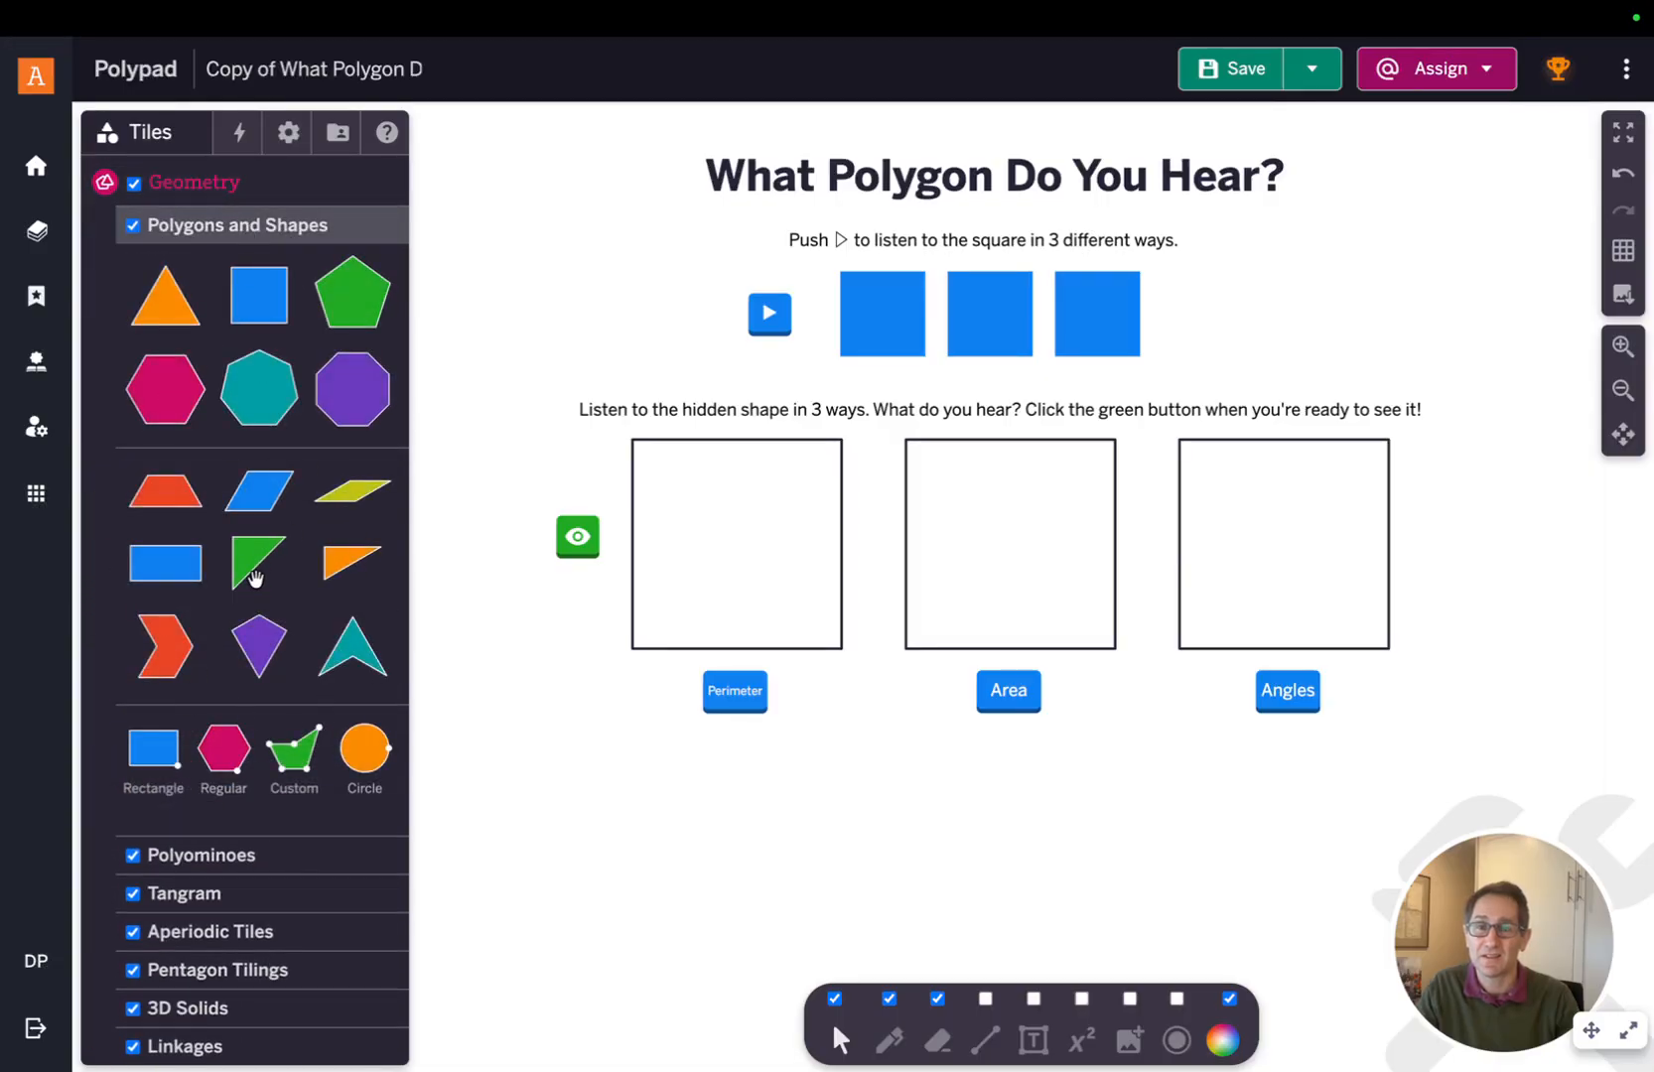
{"action": "left_click_drag", "start_coordinate": [307, 743], "coordinate": [591, 724]}
{"action": "left_click_drag", "start_coordinate": [581, 822], "coordinate": [528, 886]}
{"action": "left_click_drag", "start_coordinate": [658, 874], "coordinate": [633, 949]}
{"action": "left_click_drag", "start_coordinate": [684, 794], "coordinate": [781, 831]}
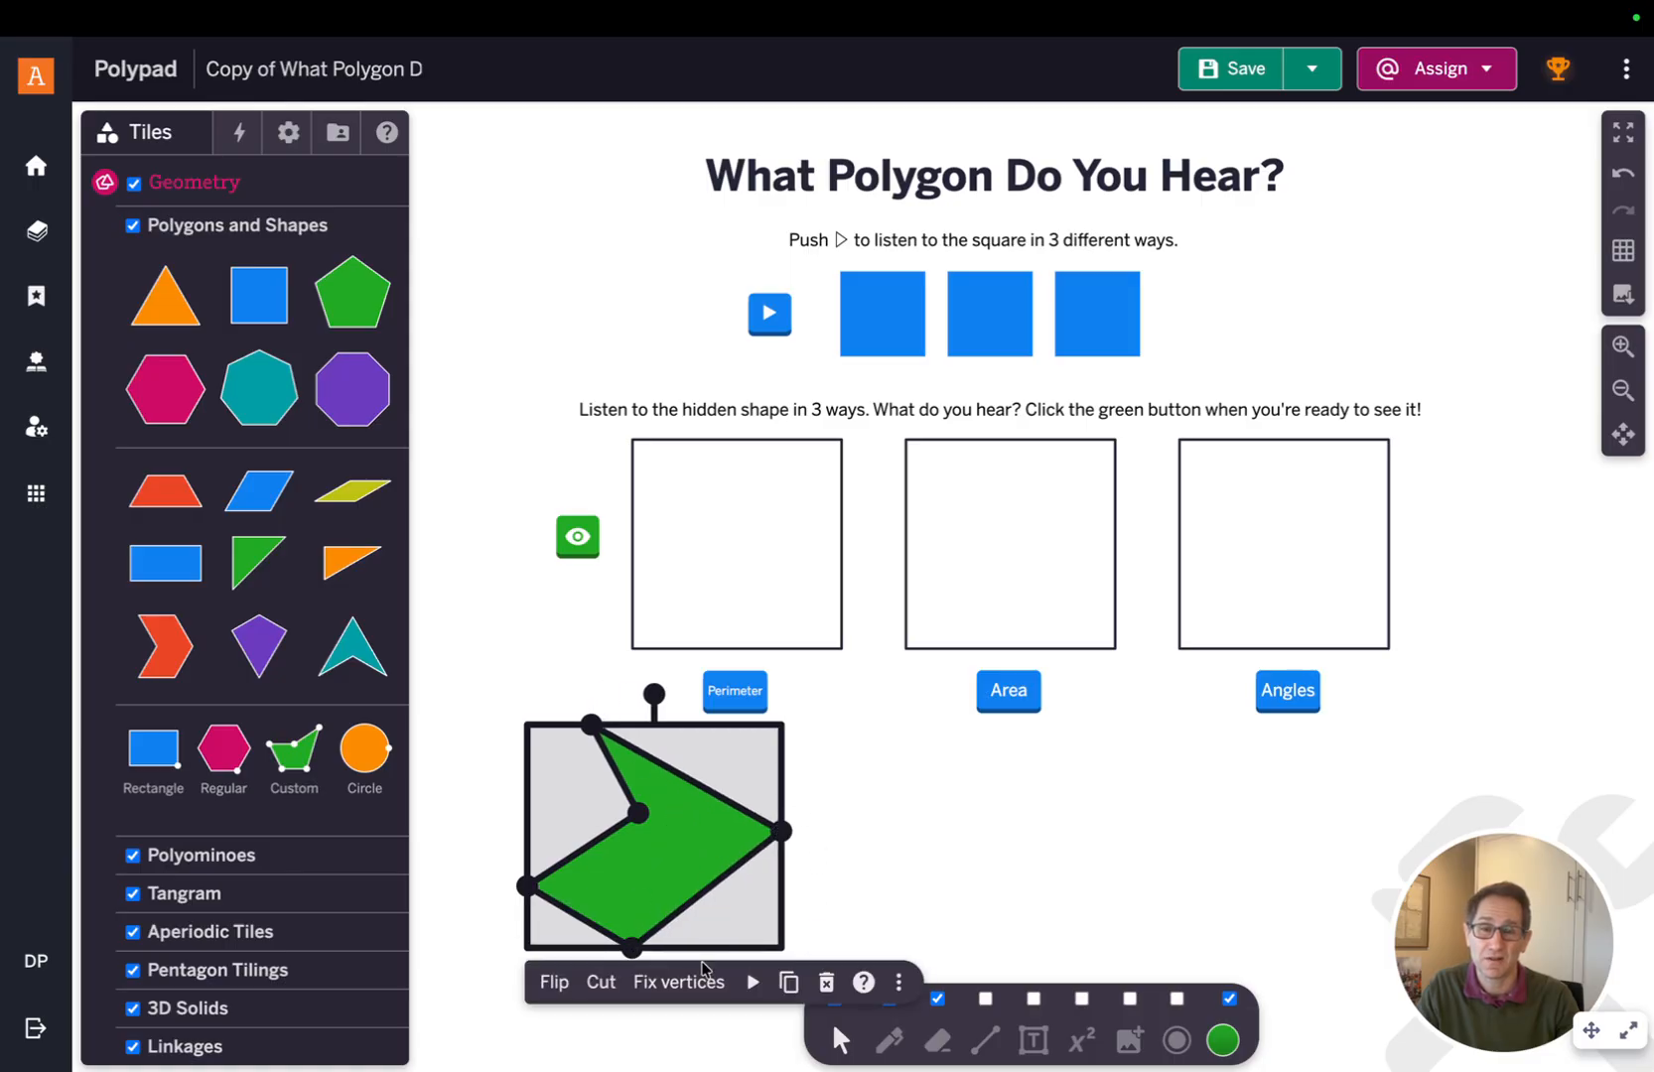
{"action": "left_click", "coordinate": [826, 982]}
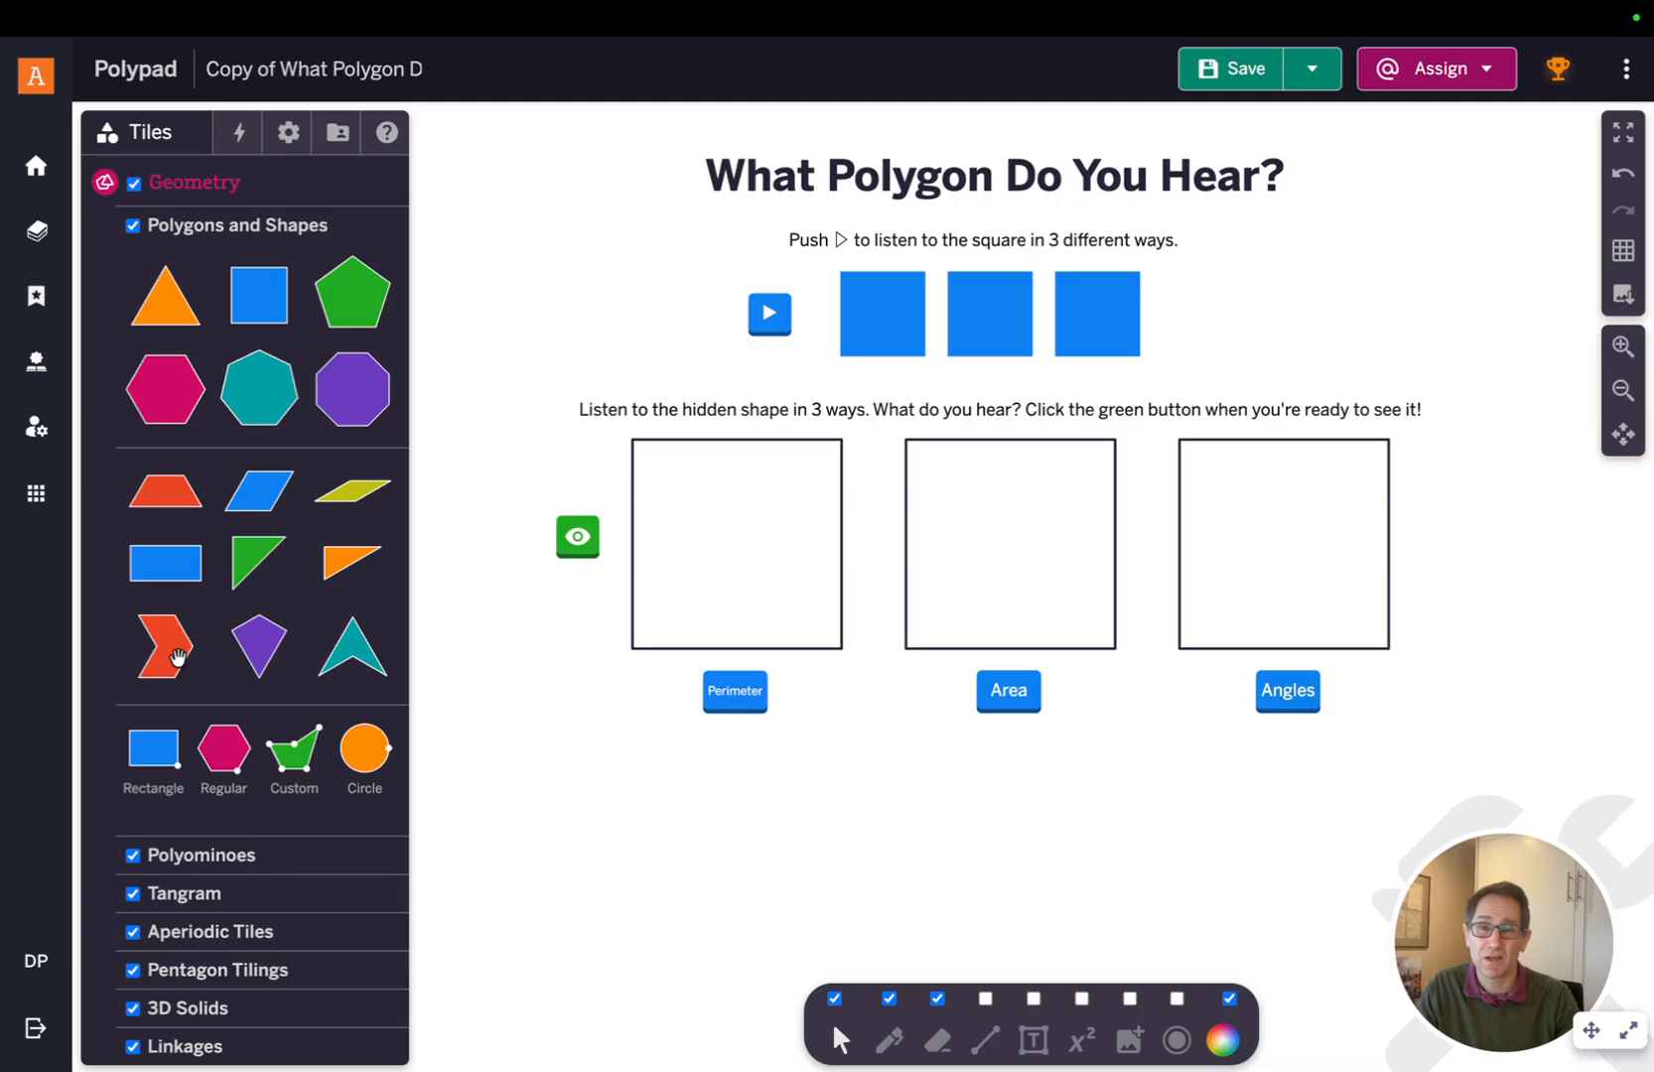
Place a red chevron shape in the first hidden-shape box and set its scale to 1.5
{"action": "left_click_drag", "start_coordinate": [177, 658], "coordinate": [738, 548]}
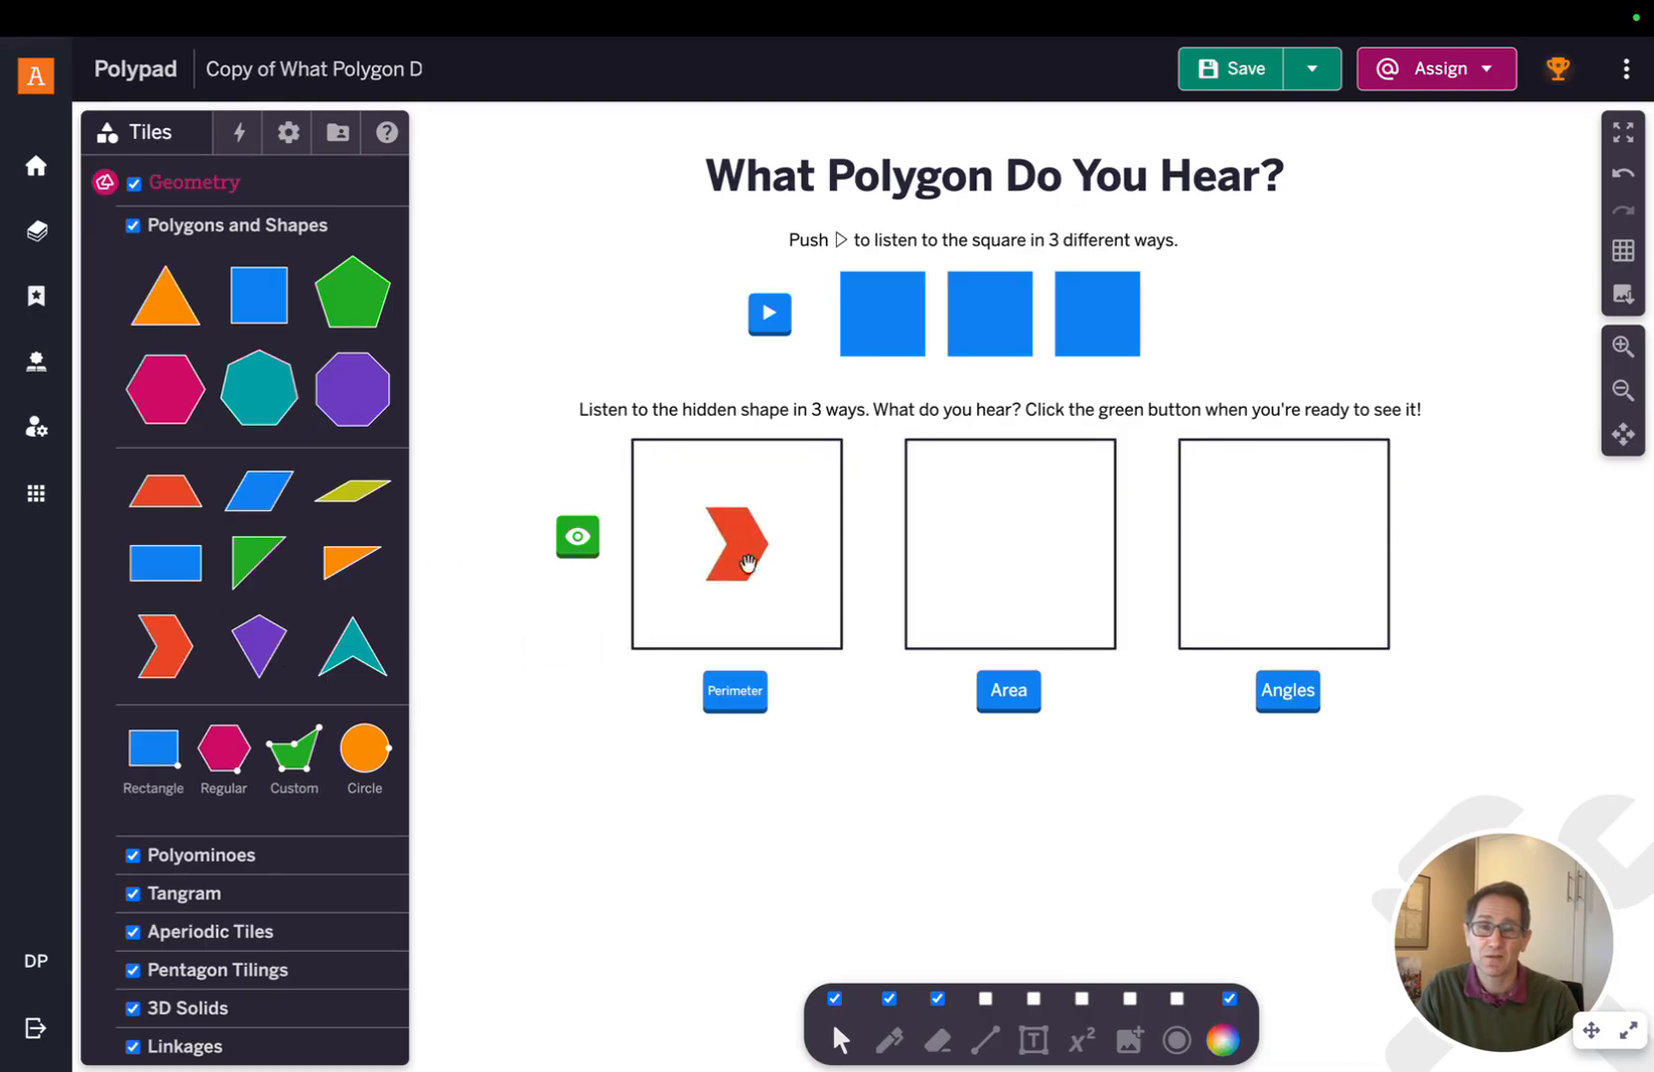
{"action": "left_click", "coordinate": [743, 551]}
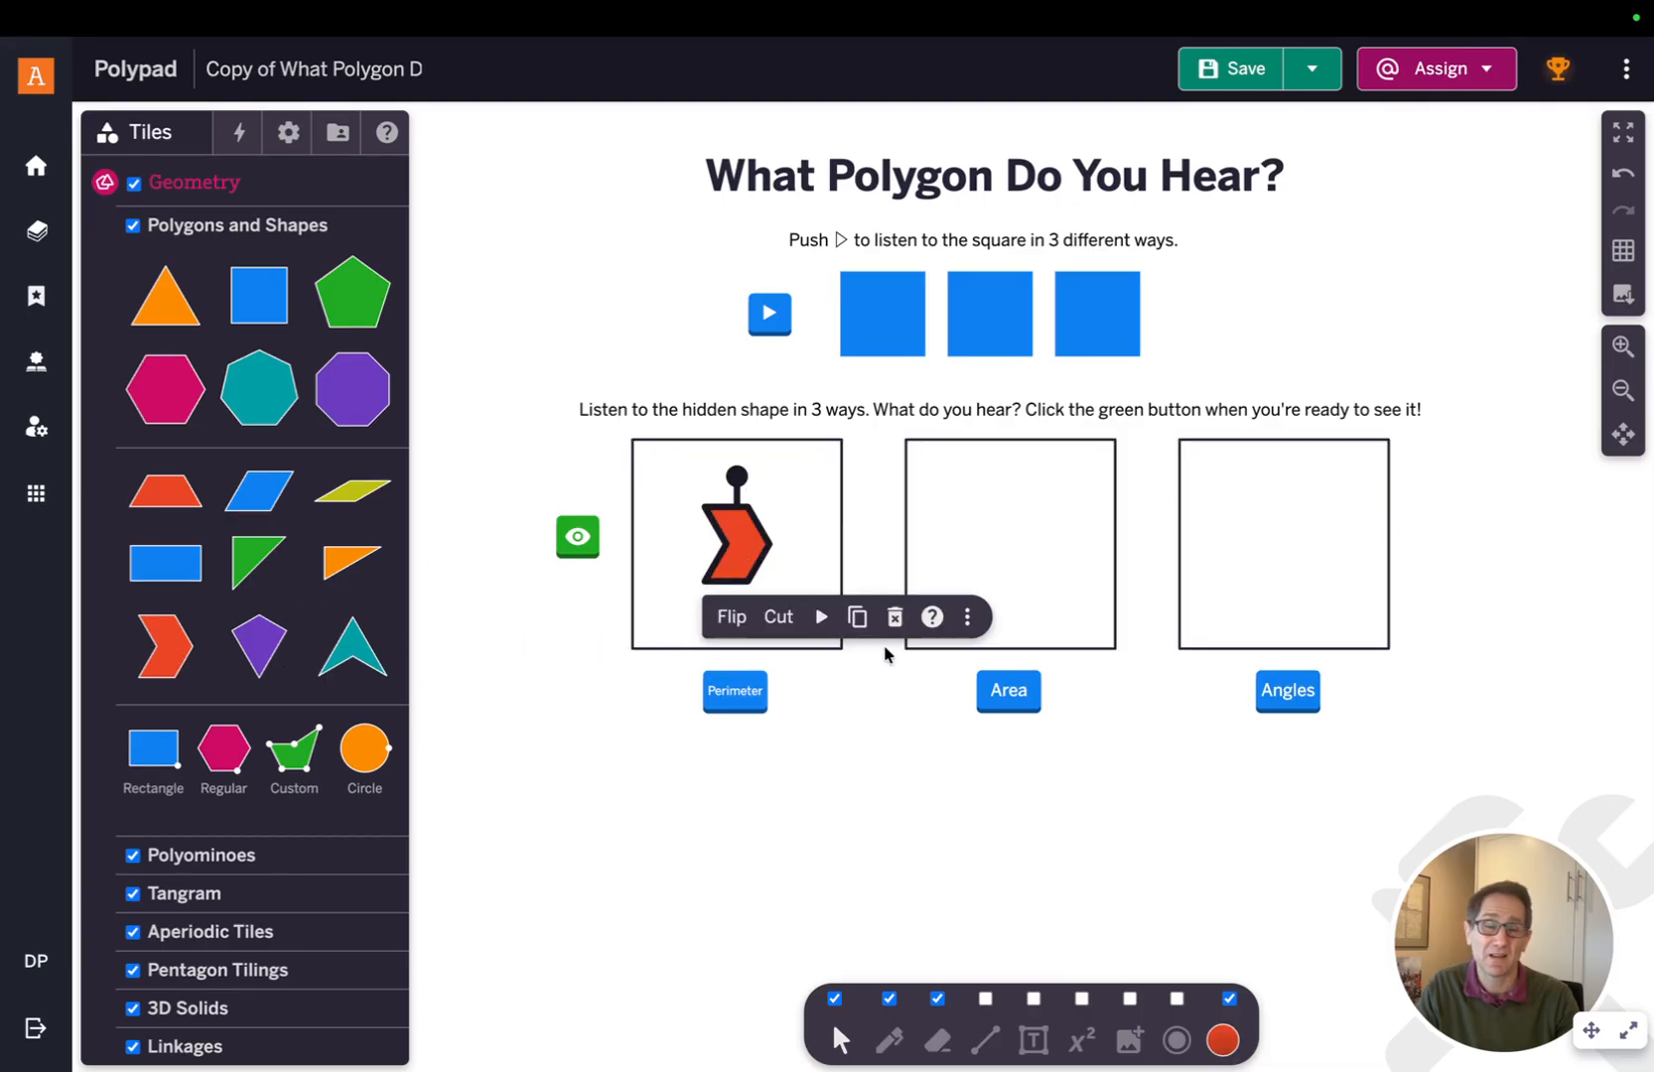
{"action": "left_click", "coordinate": [970, 620]}
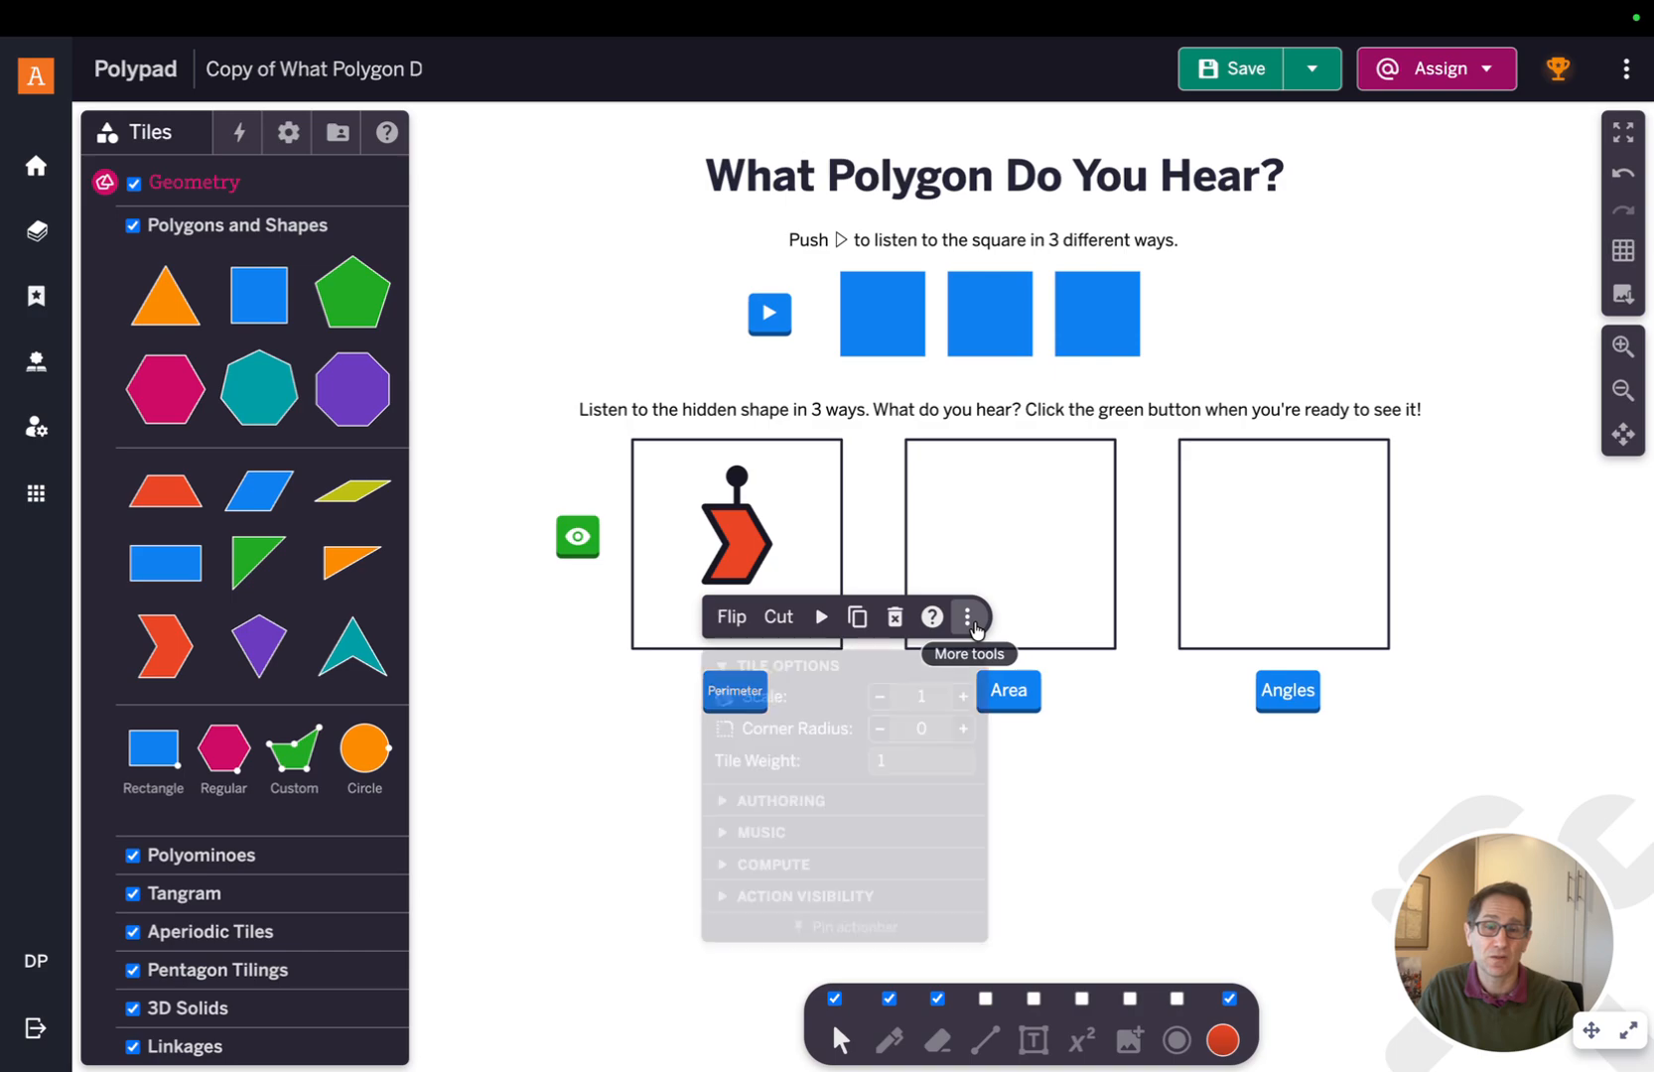
{"action": "left_click", "coordinate": [962, 699]}
{"action": "left_click", "coordinate": [961, 703]}
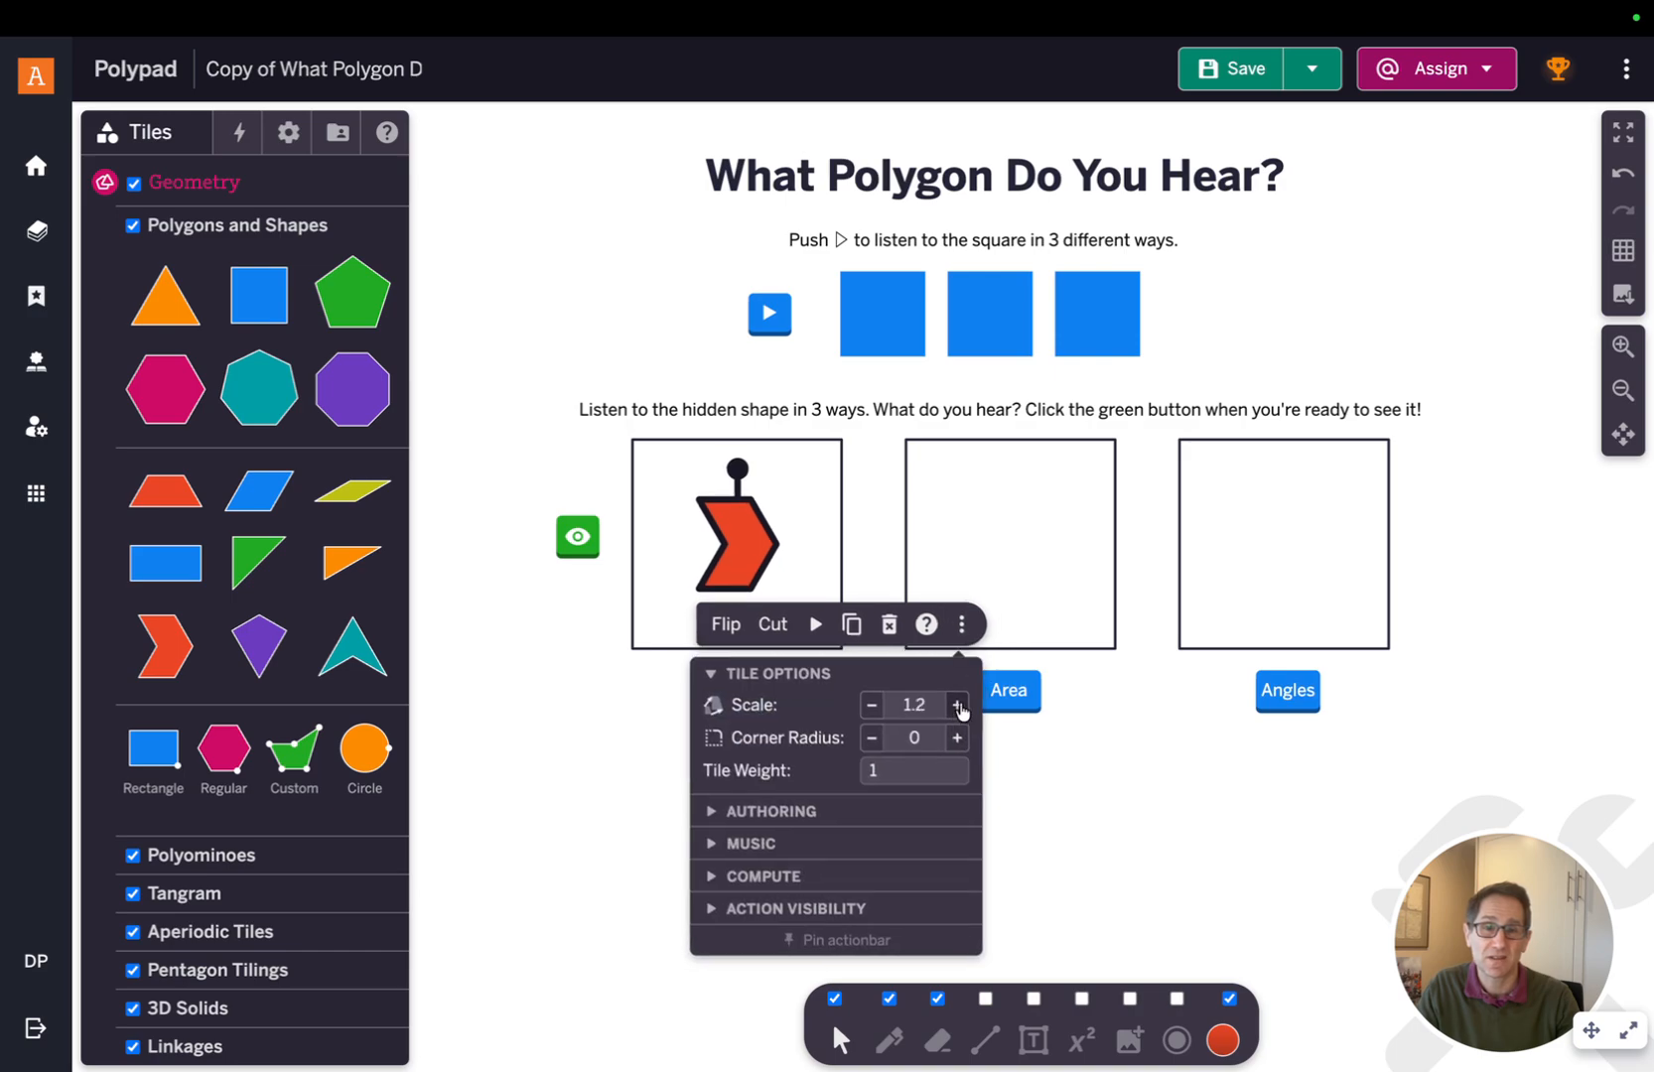
{"action": "left_click", "coordinate": [957, 706]}
{"action": "left_click", "coordinate": [954, 710]}
{"action": "left_click", "coordinate": [952, 714]}
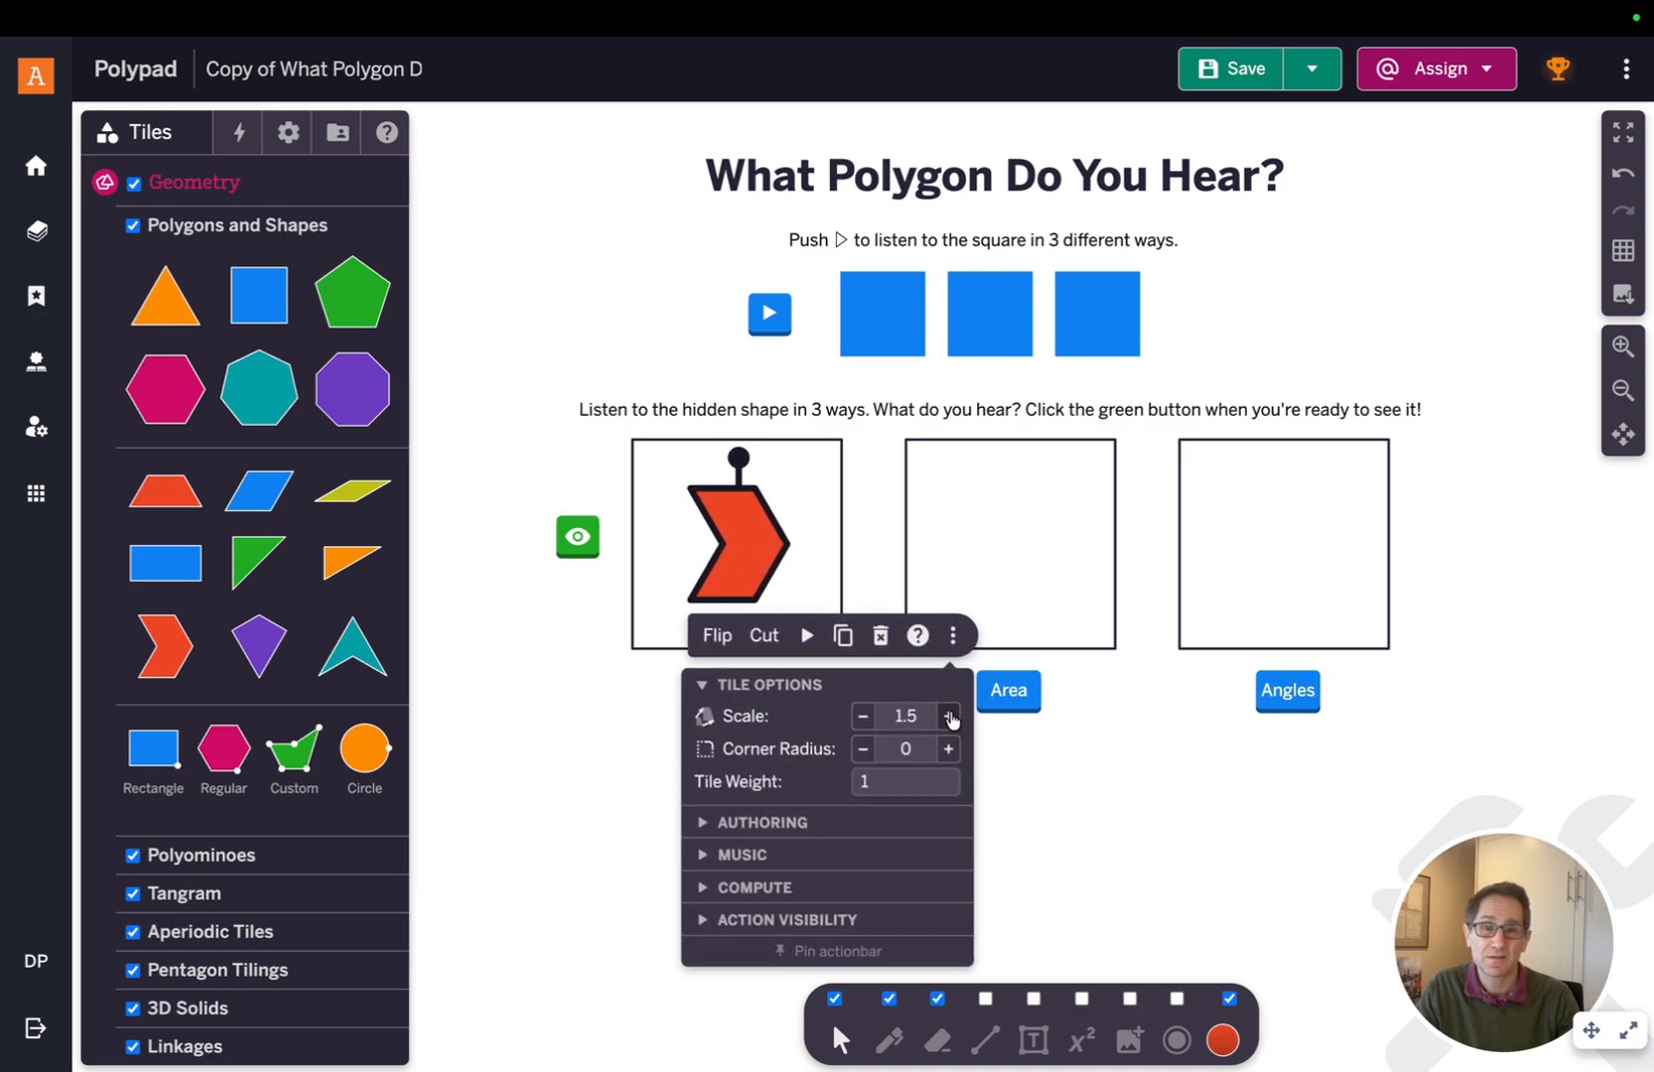
{"action": "left_click", "coordinate": [1030, 847]}
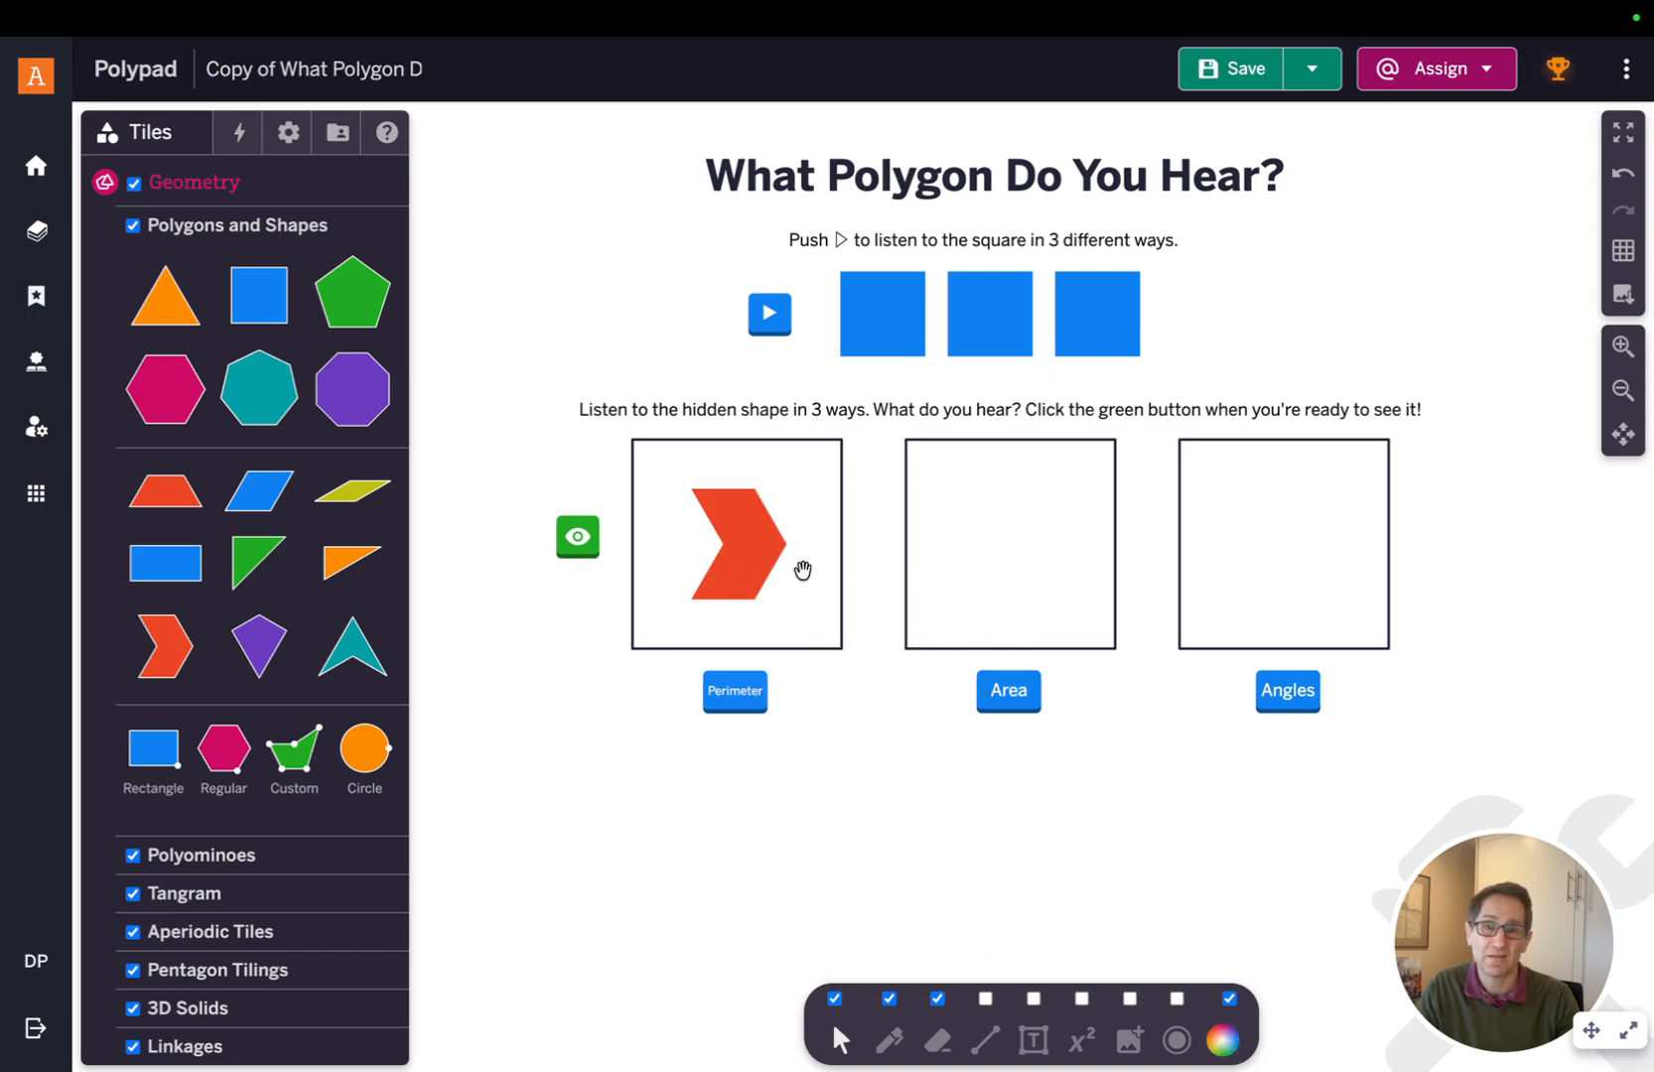
Duplicate the chevron into the second and third boxes, then play the first chevron's sound
{"action": "left_click", "coordinate": [739, 573]}
{"action": "left_click", "coordinate": [842, 645]}
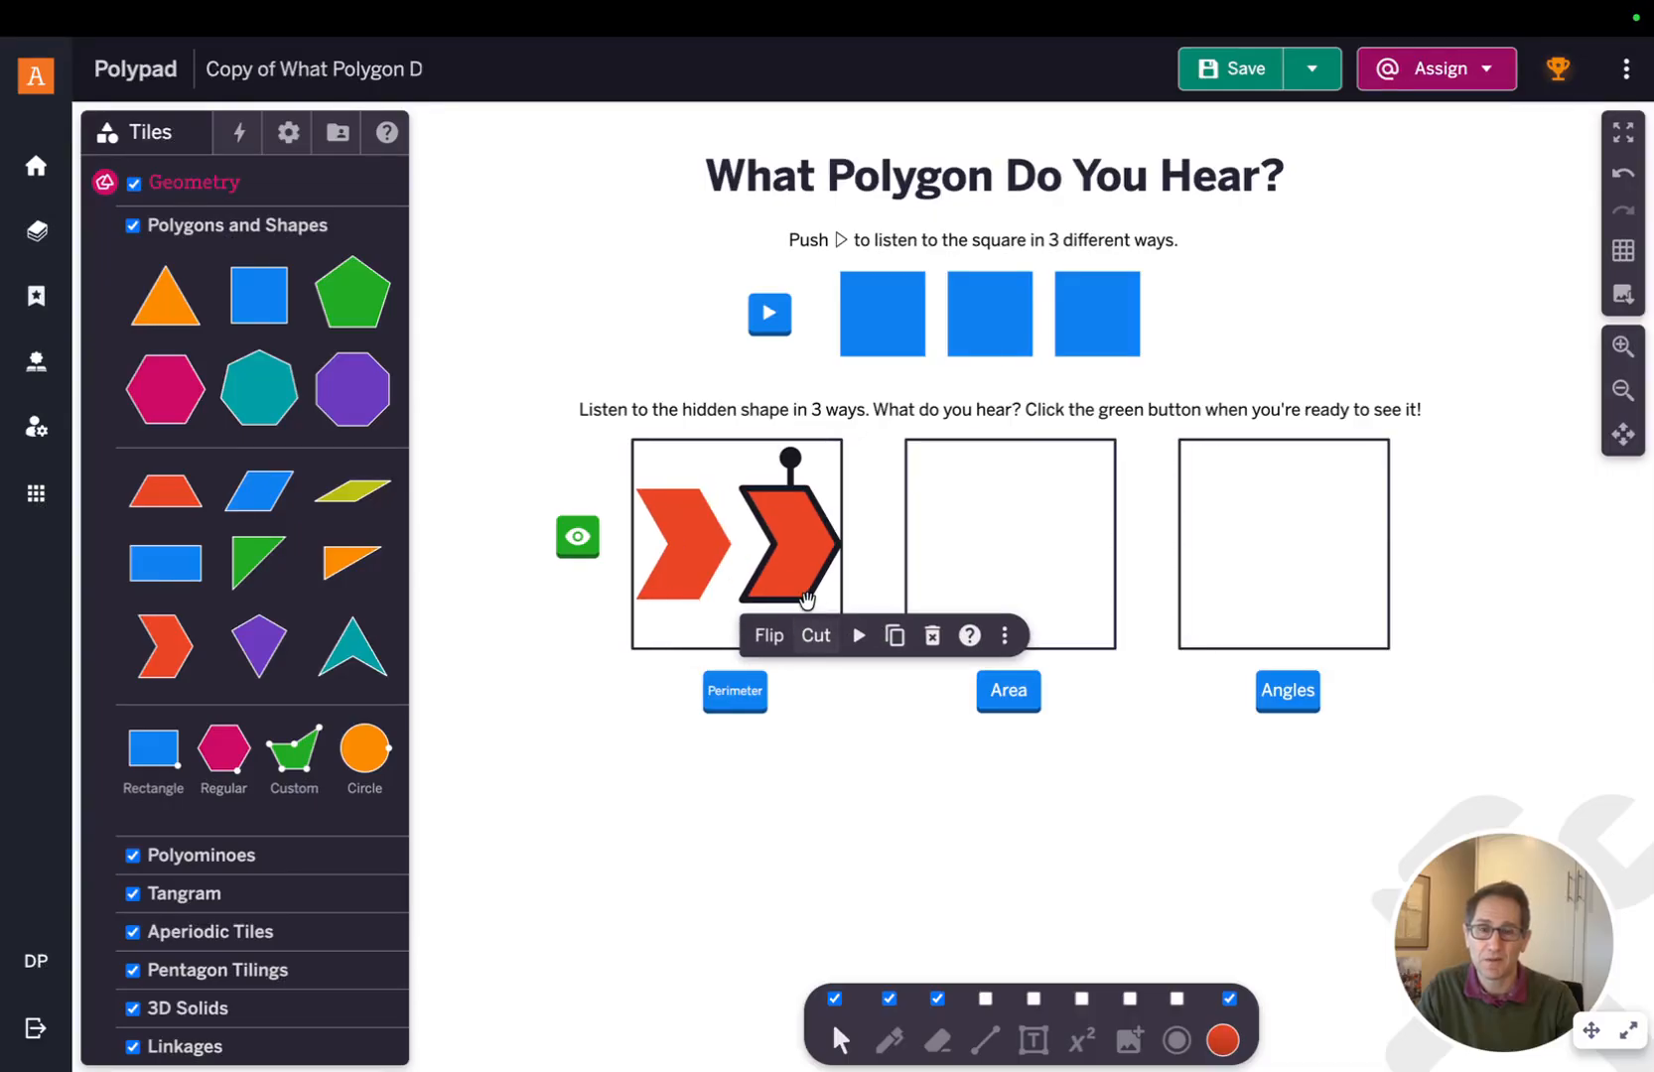
{"action": "left_click_drag", "start_coordinate": [805, 590], "coordinate": [1287, 593]}
{"action": "left_click", "coordinate": [1033, 573]}
{"action": "left_click", "coordinate": [1115, 635]}
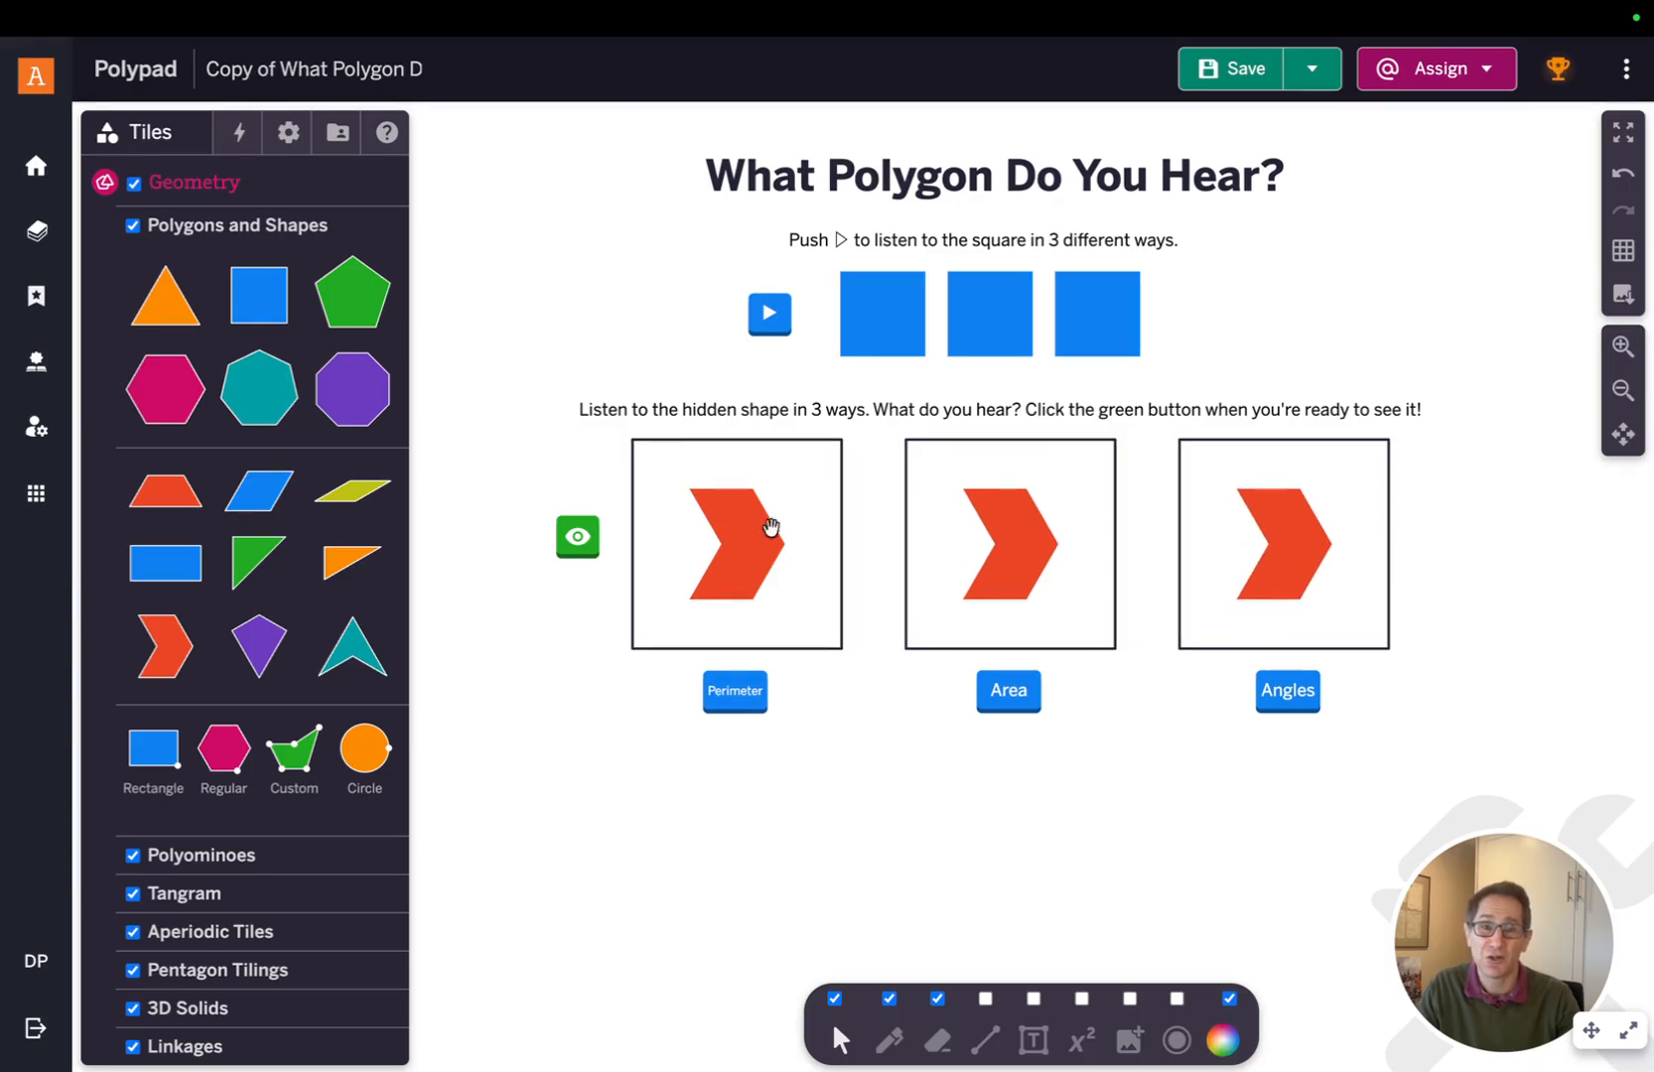
{"action": "left_click", "coordinate": [734, 576]}
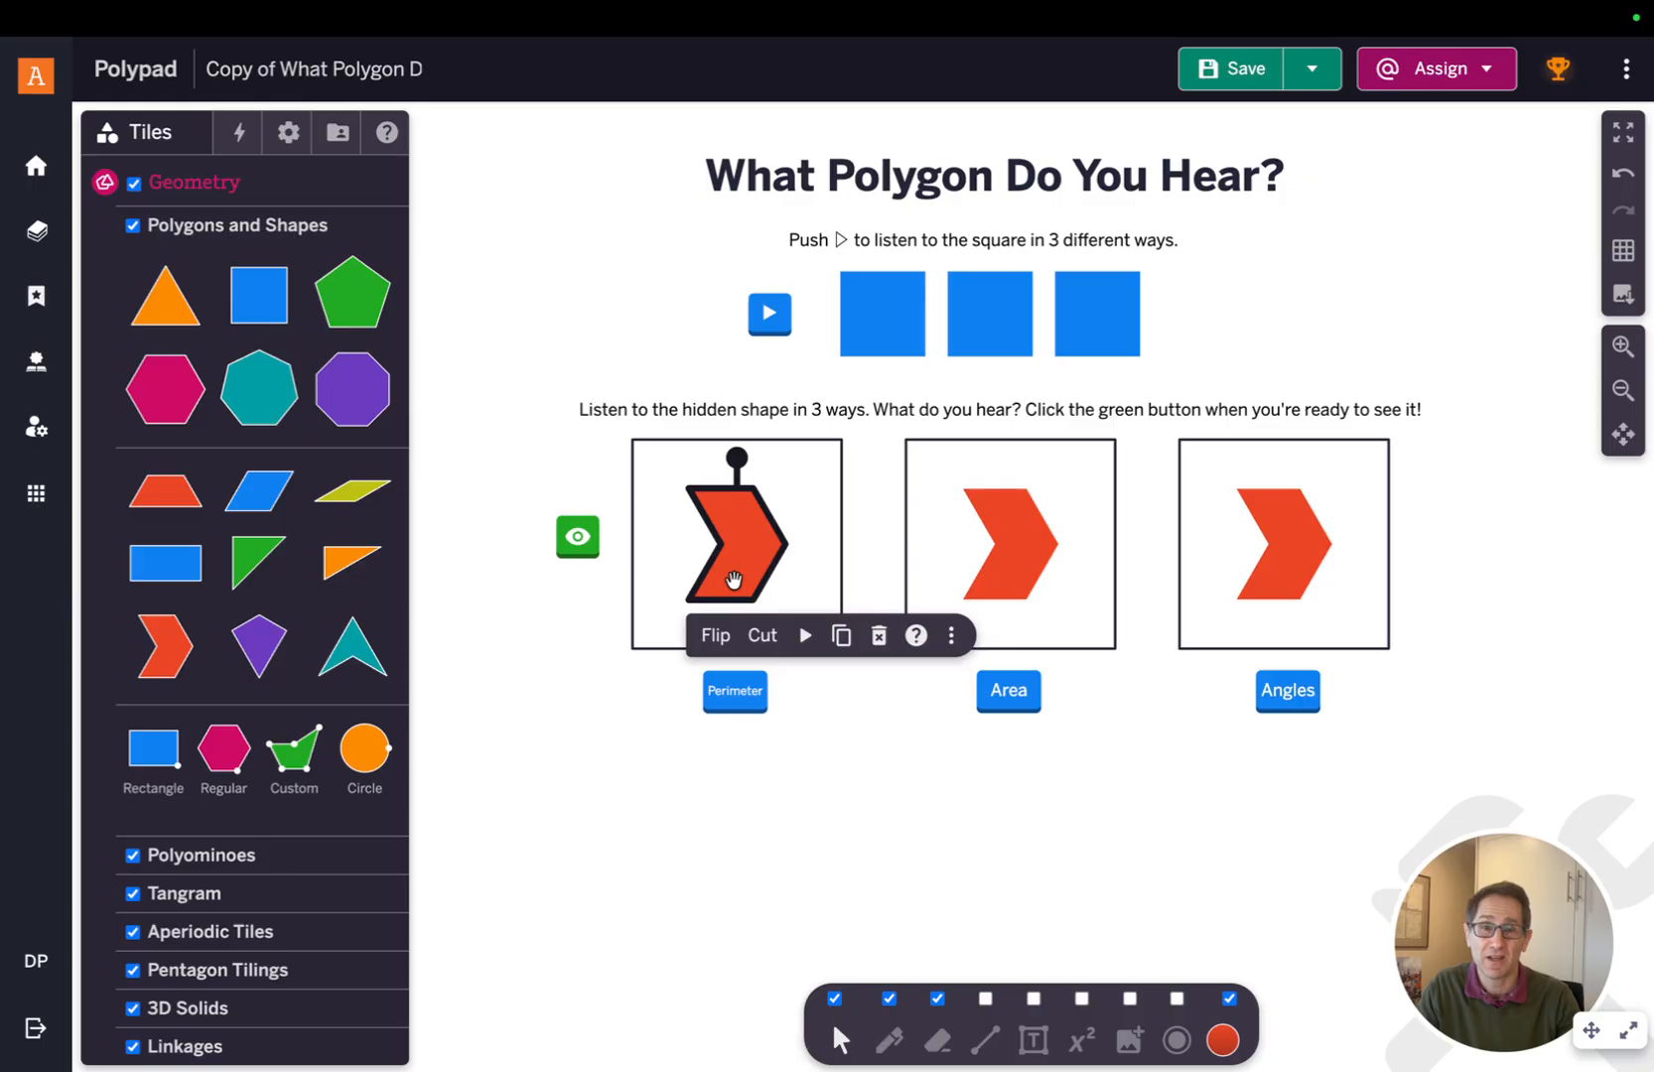
{"action": "left_click", "coordinate": [798, 637]}
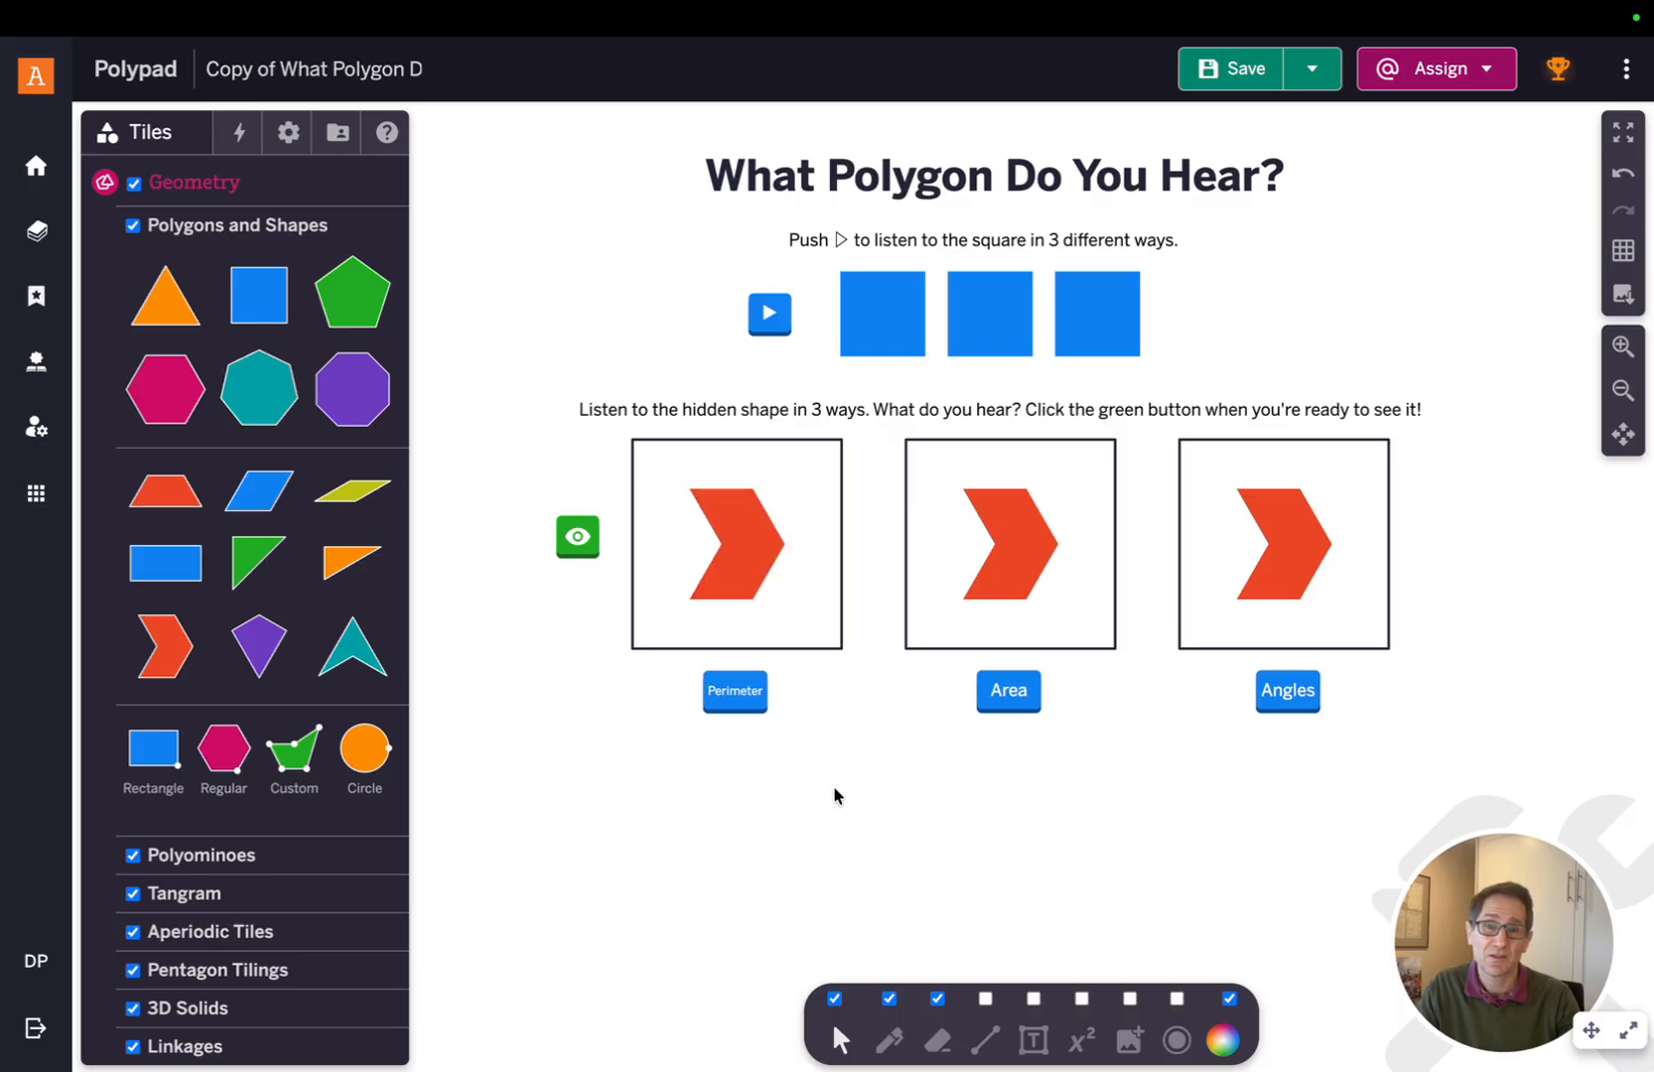
Set the second chevron's music animation to Area – Units and play it
{"action": "left_click", "coordinate": [1026, 586]}
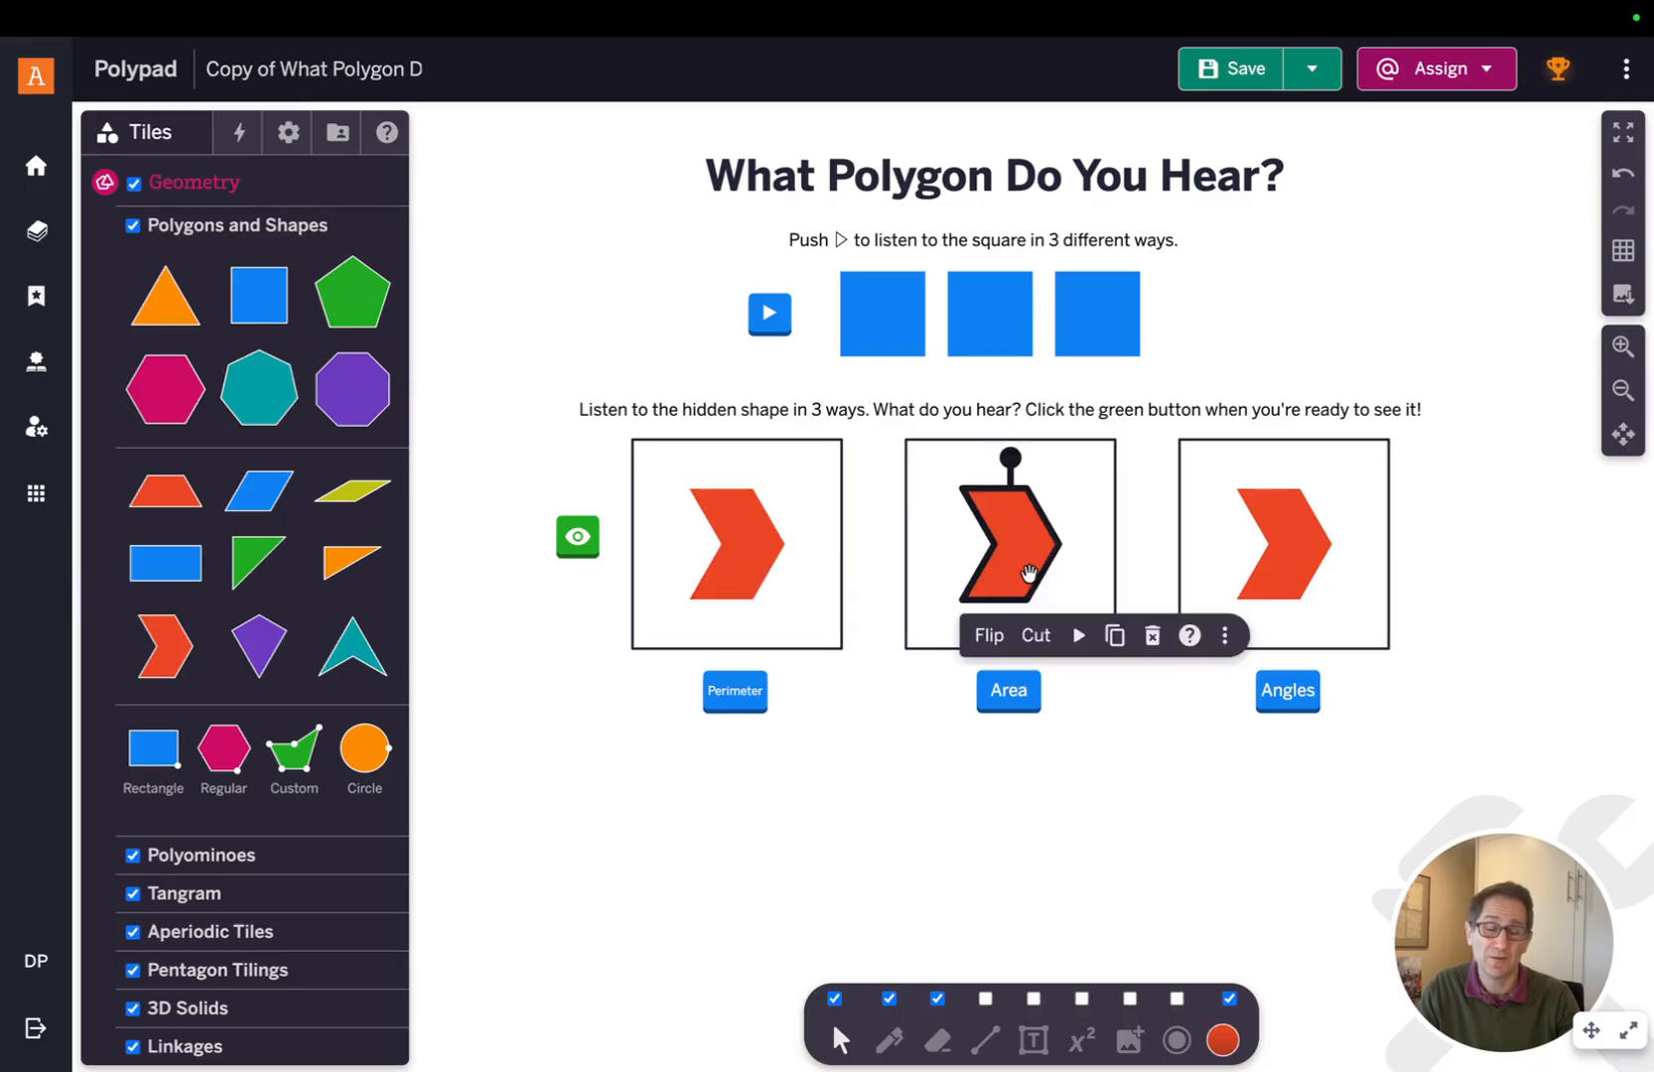
{"action": "left_click", "coordinate": [1225, 636]}
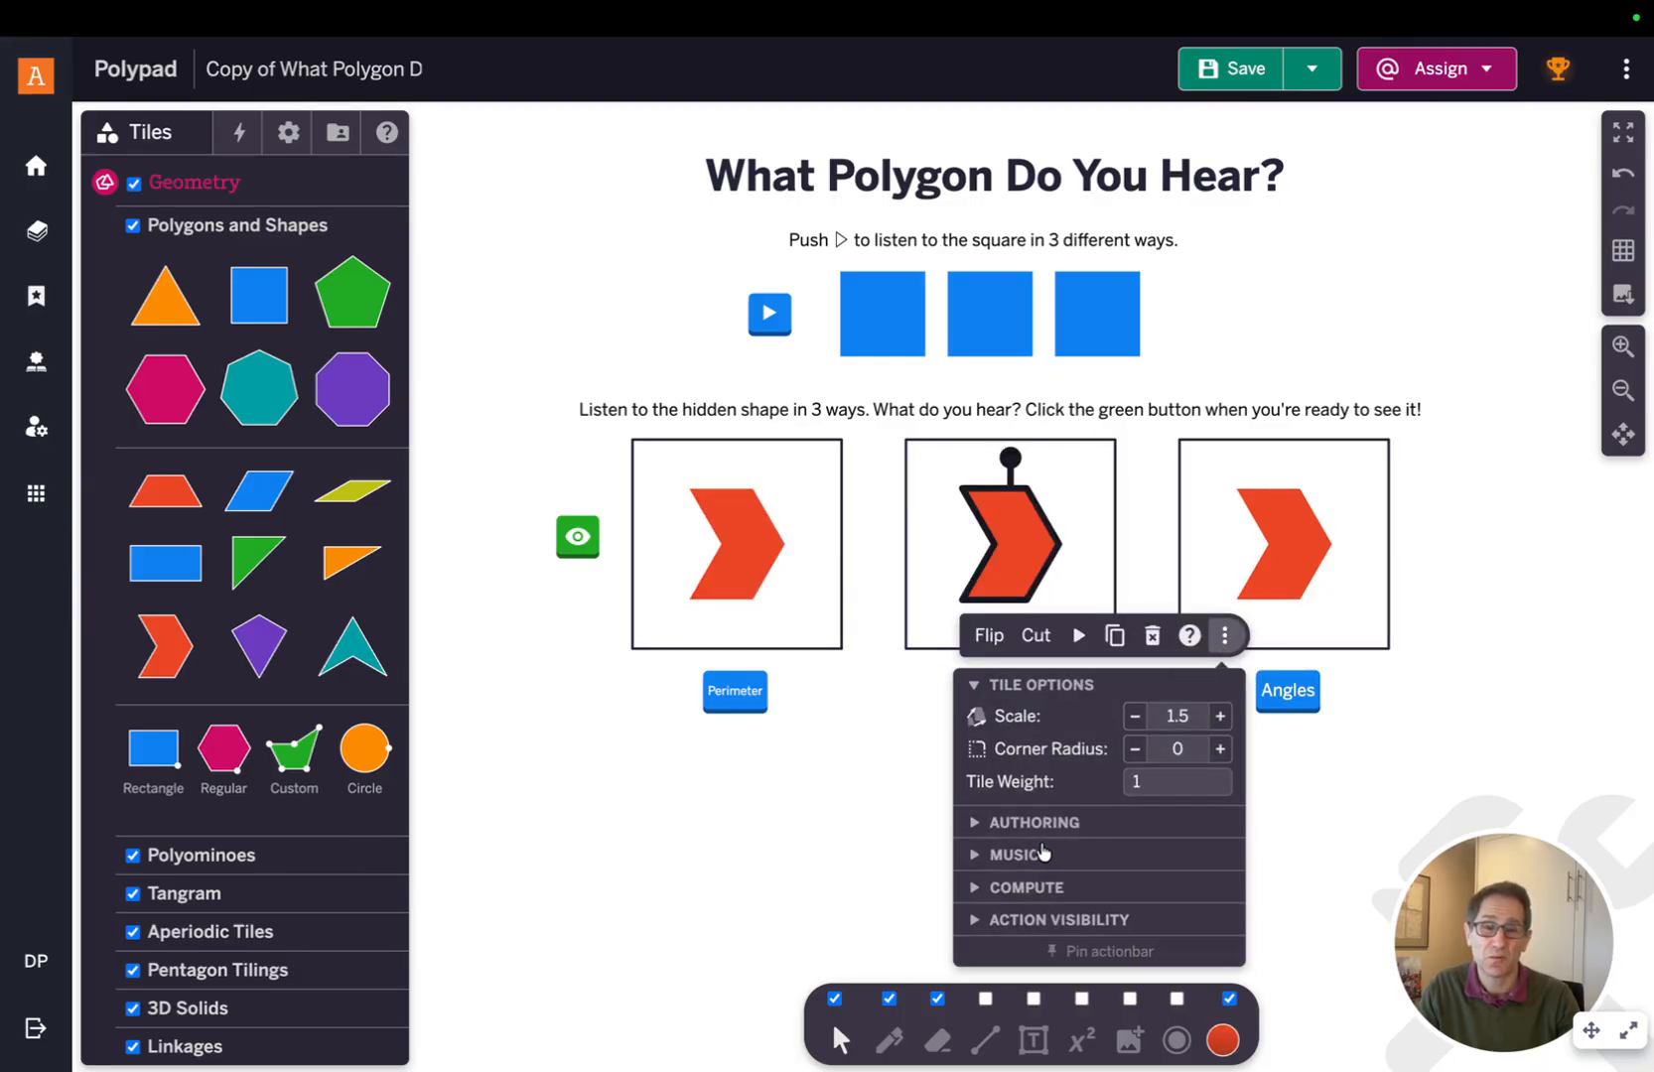
{"action": "left_click", "coordinate": [974, 685]}
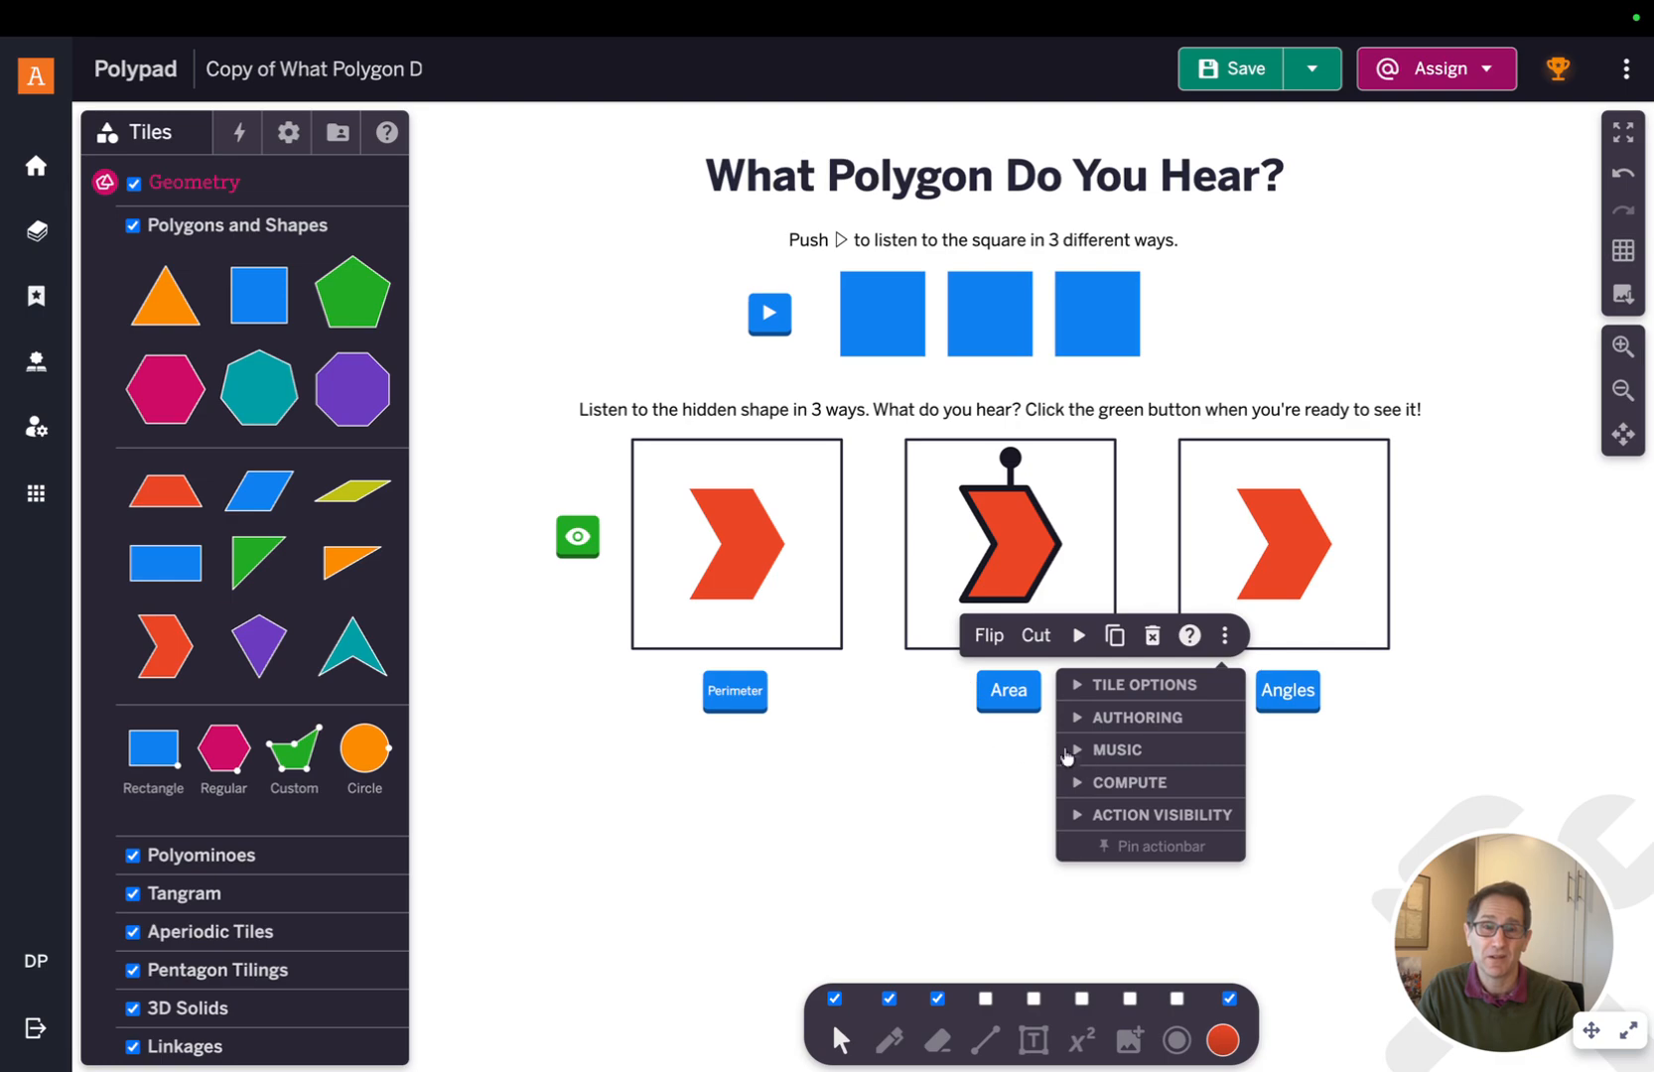
{"action": "left_click", "coordinate": [1080, 752]}
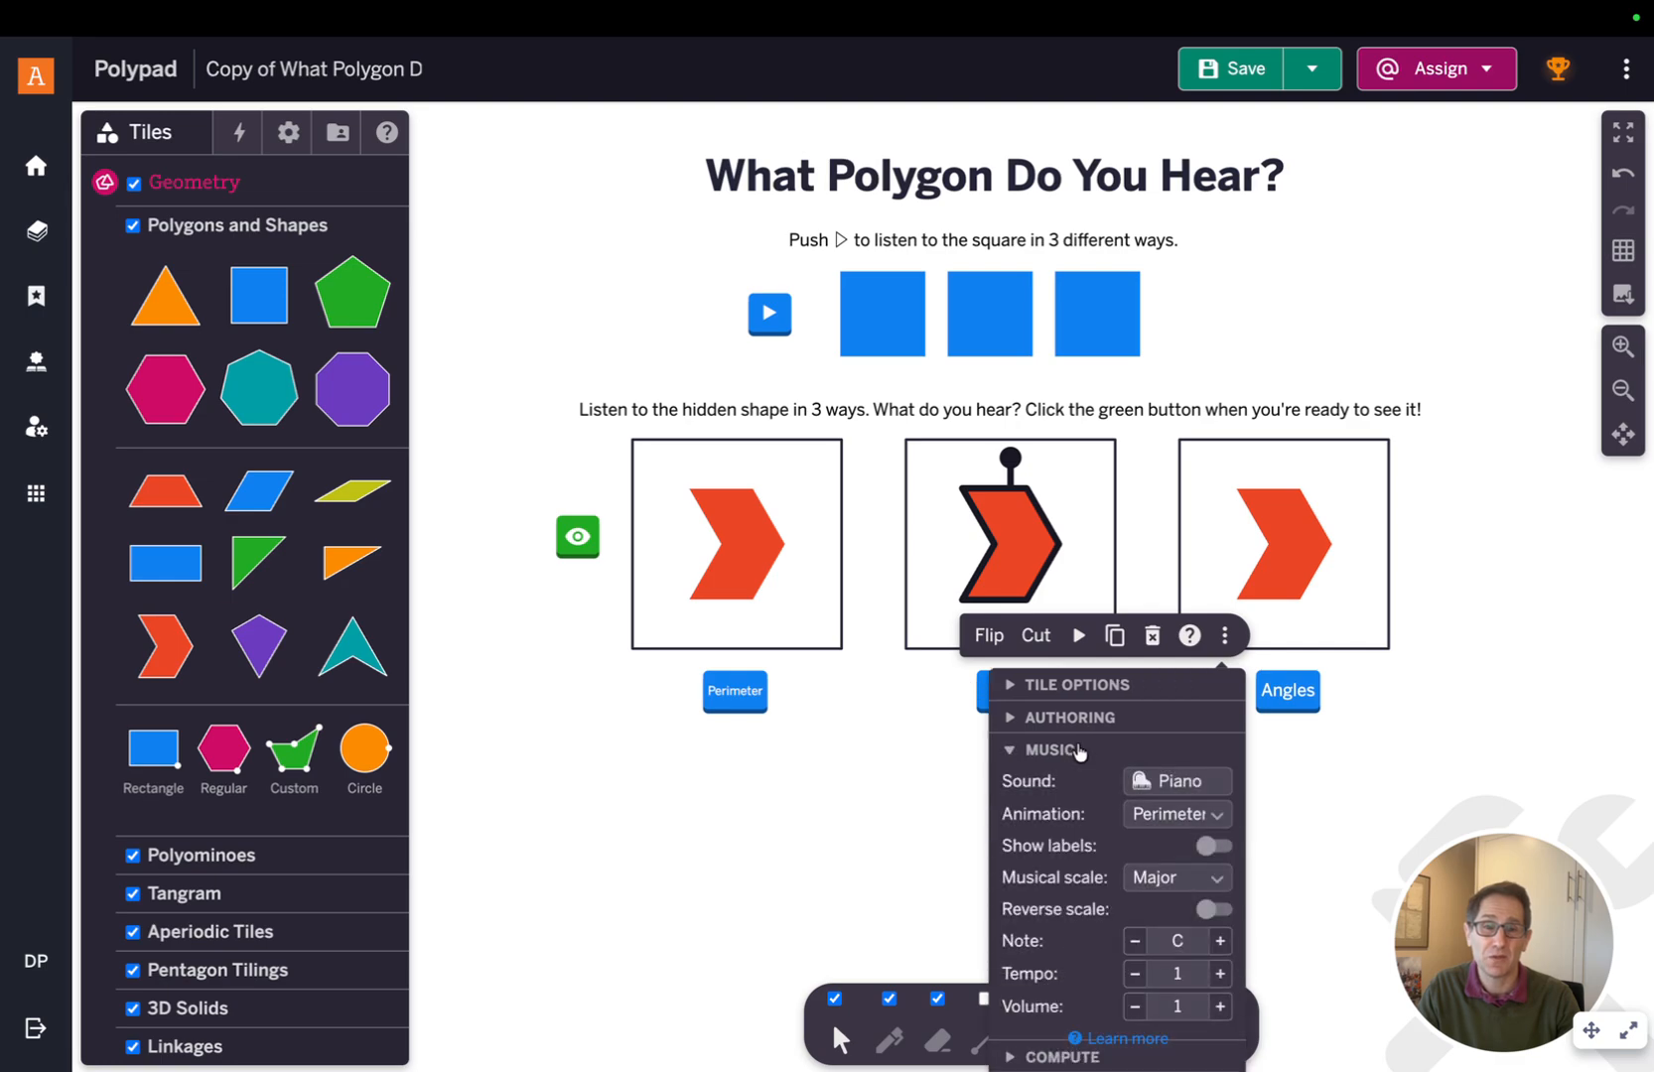
{"action": "left_click", "coordinate": [1156, 825]}
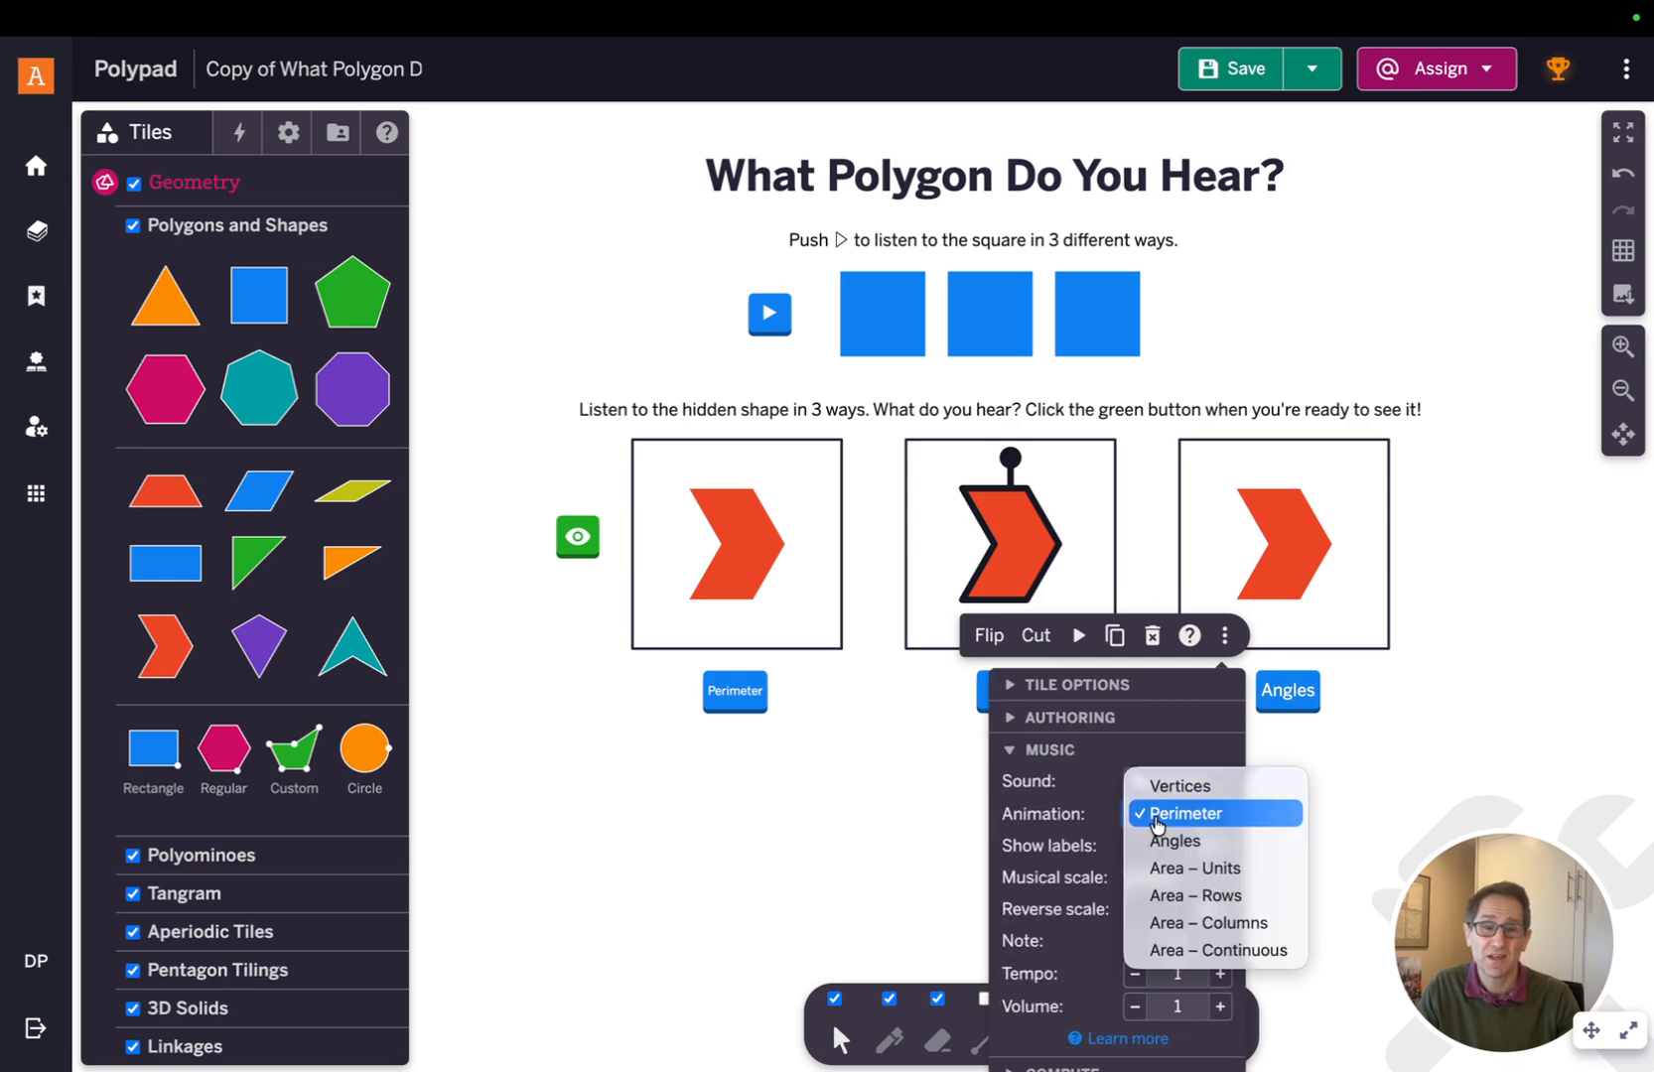
{"action": "left_click", "coordinate": [1173, 869]}
{"action": "left_click", "coordinate": [1079, 635]}
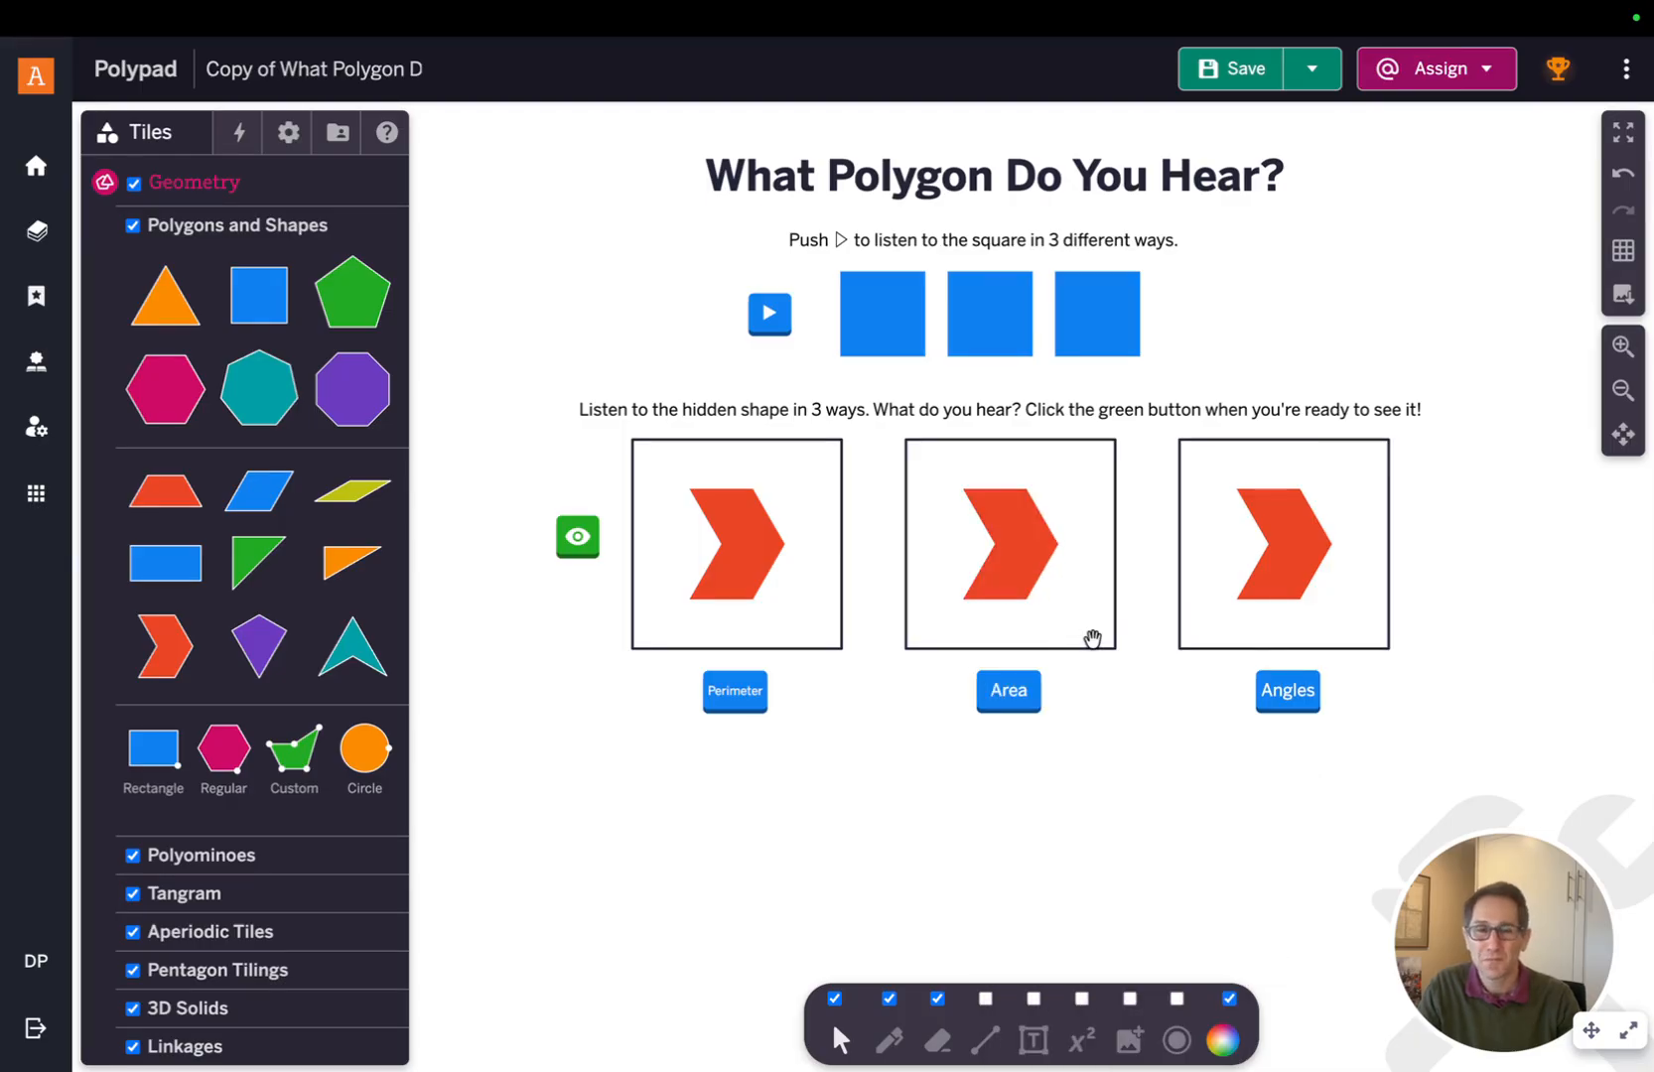
{"action": "left_click", "coordinate": [1043, 564]}
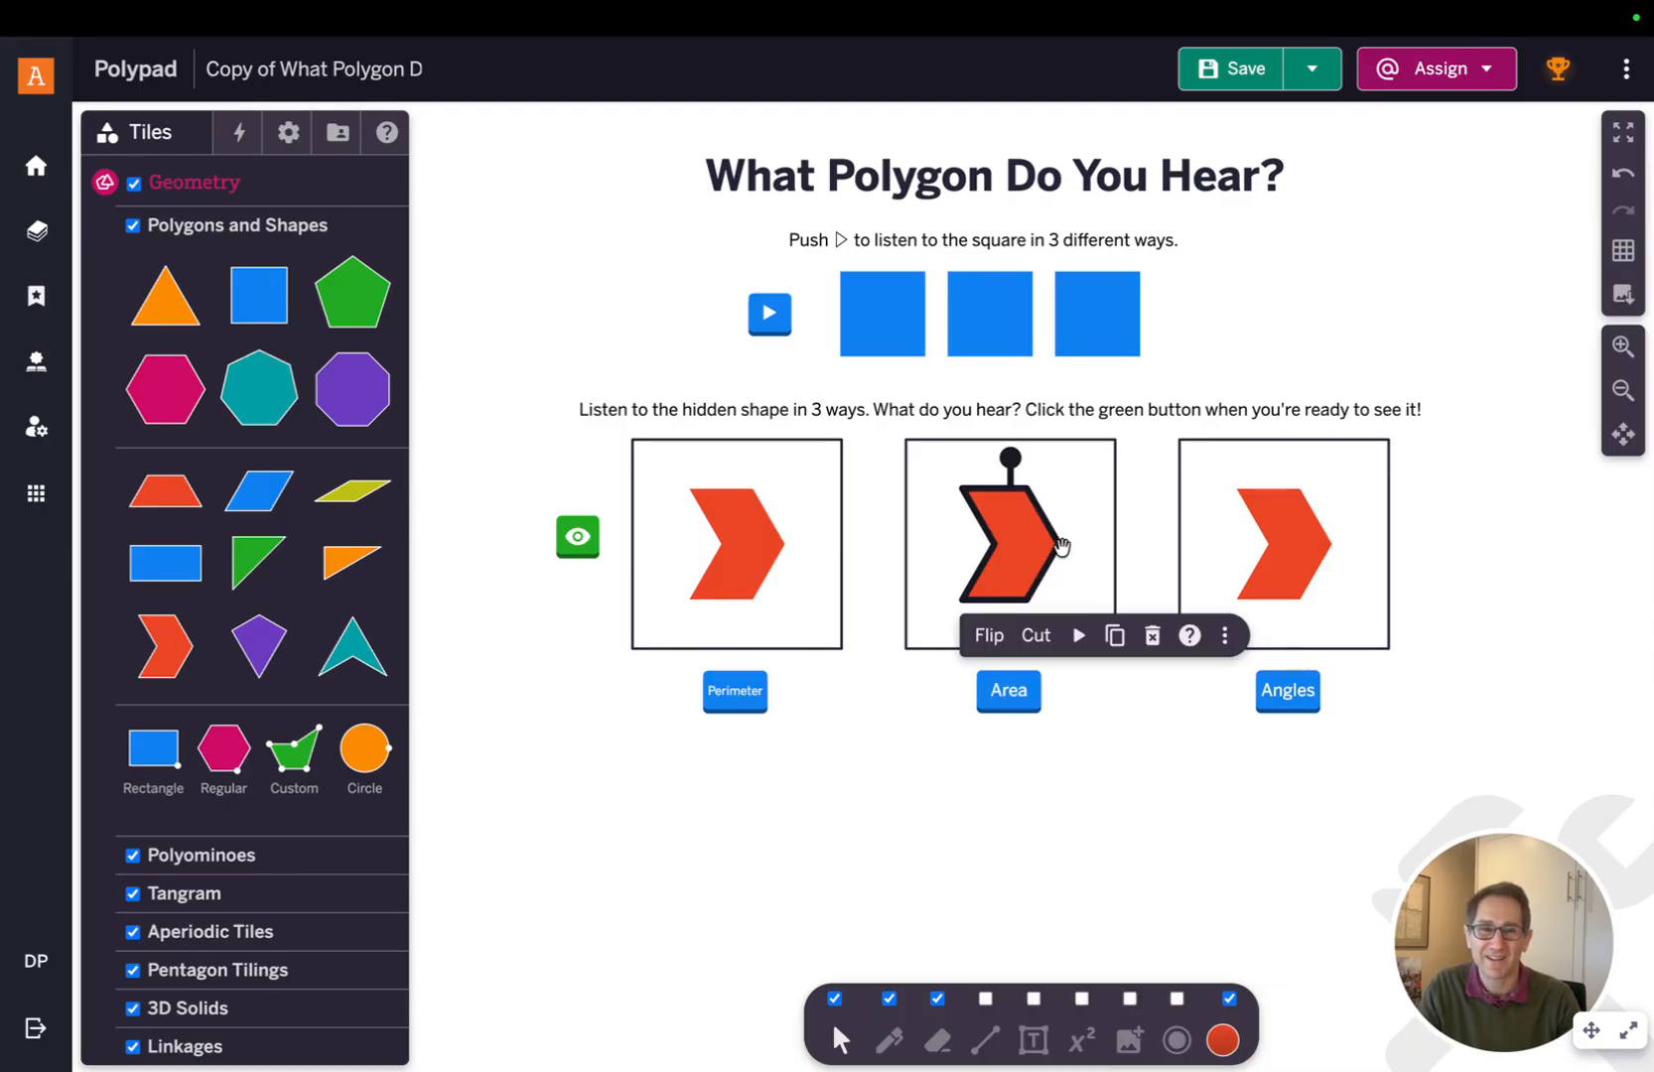
{"action": "left_click", "coordinate": [1080, 635]}
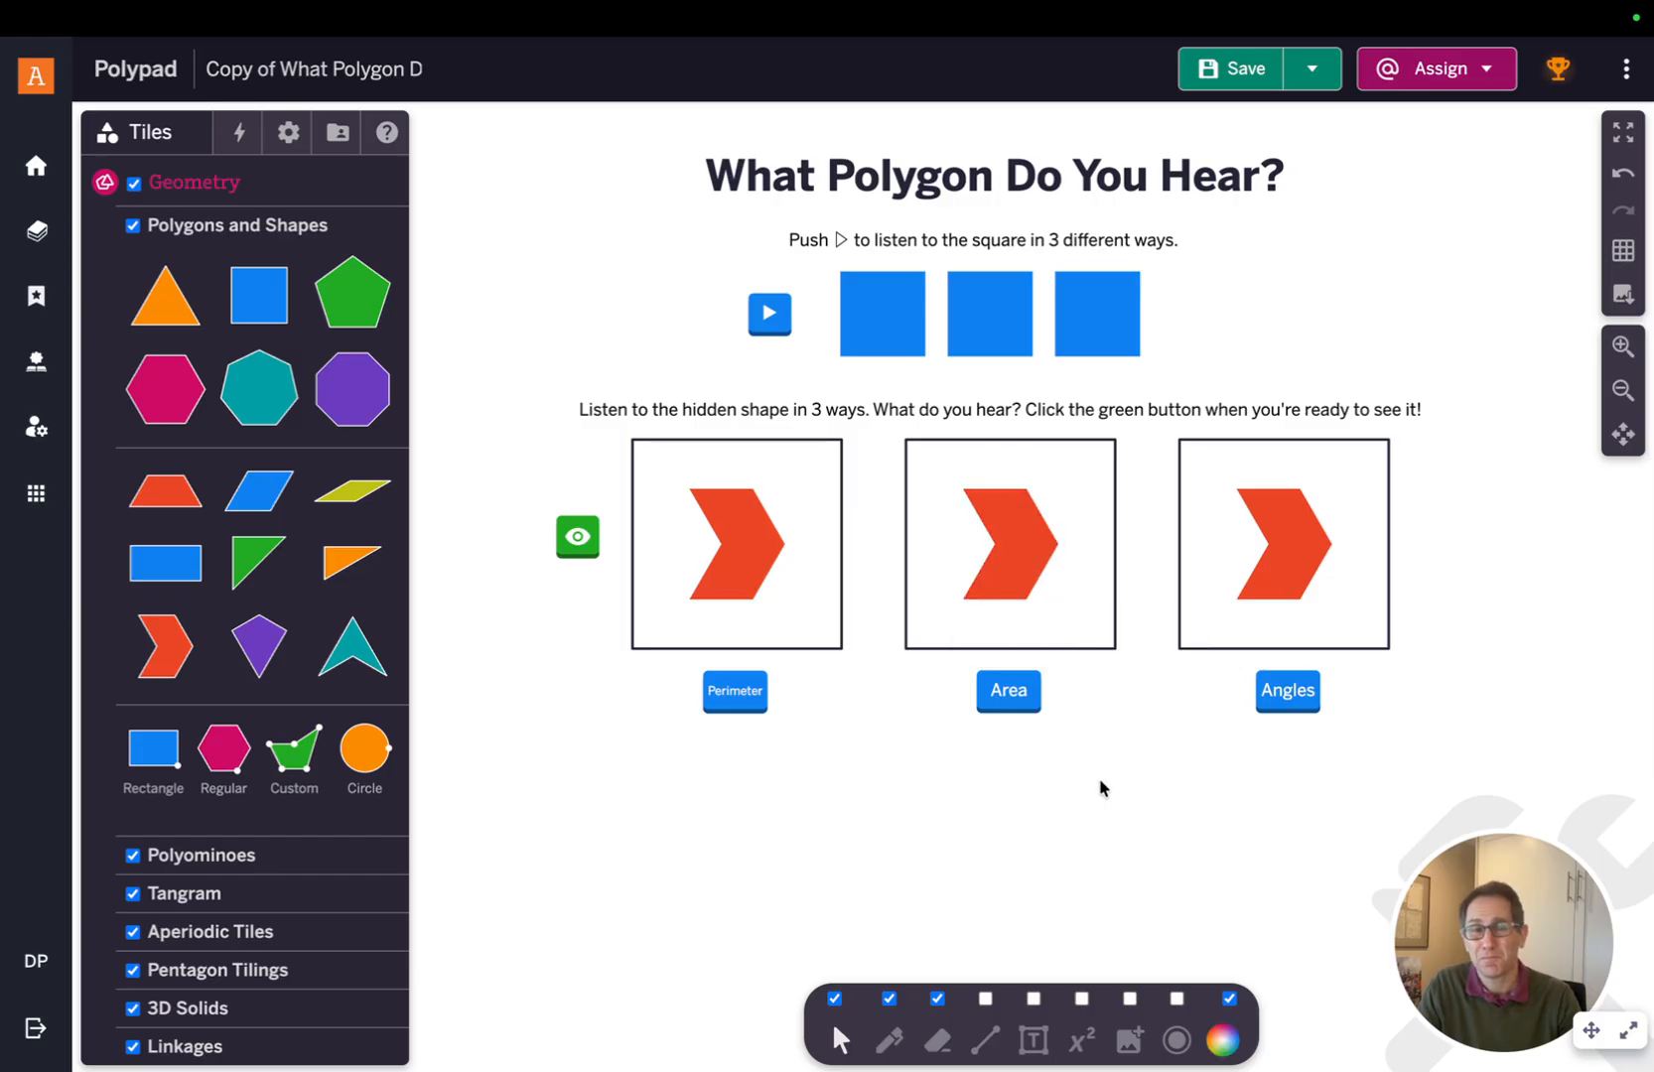
Set the third chevron's music animation to Angles and play it
{"action": "left_click", "coordinate": [1253, 586]}
{"action": "left_click", "coordinate": [1500, 635]}
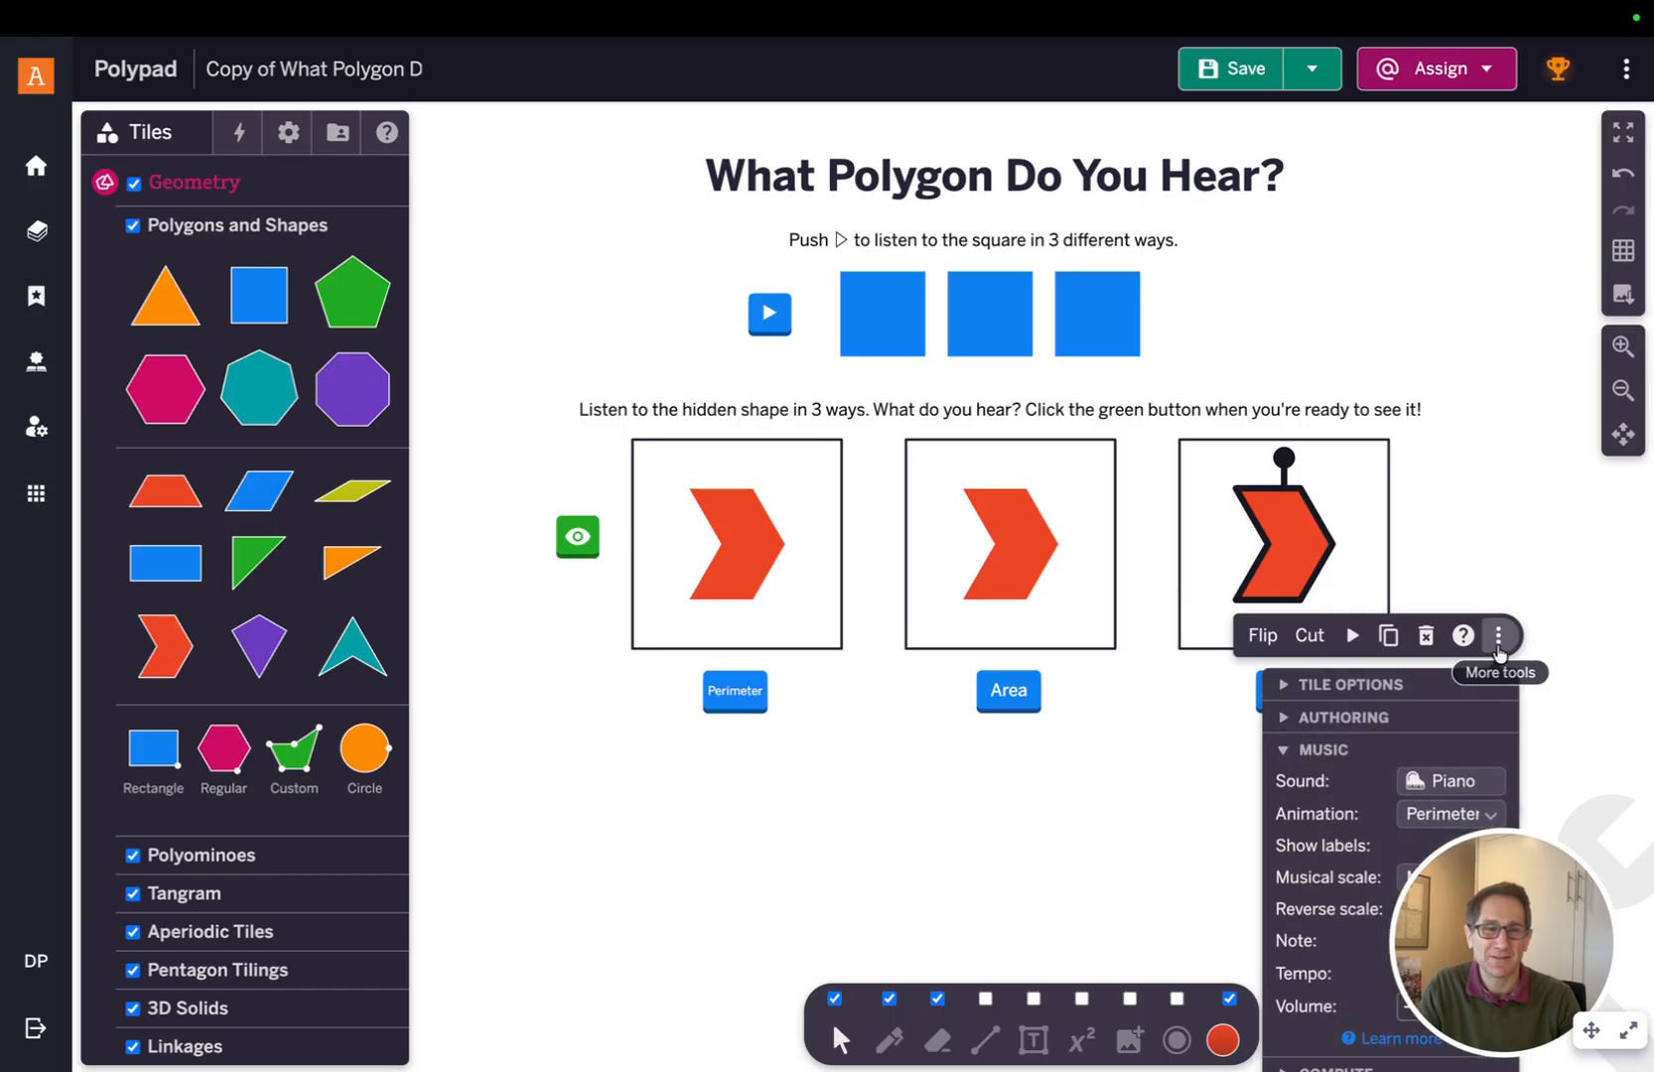
{"action": "left_click", "coordinate": [1563, 697]}
{"action": "scroll", "coordinate": [1565, 701], "scroll_direction": "right", "scroll_amount": 5}
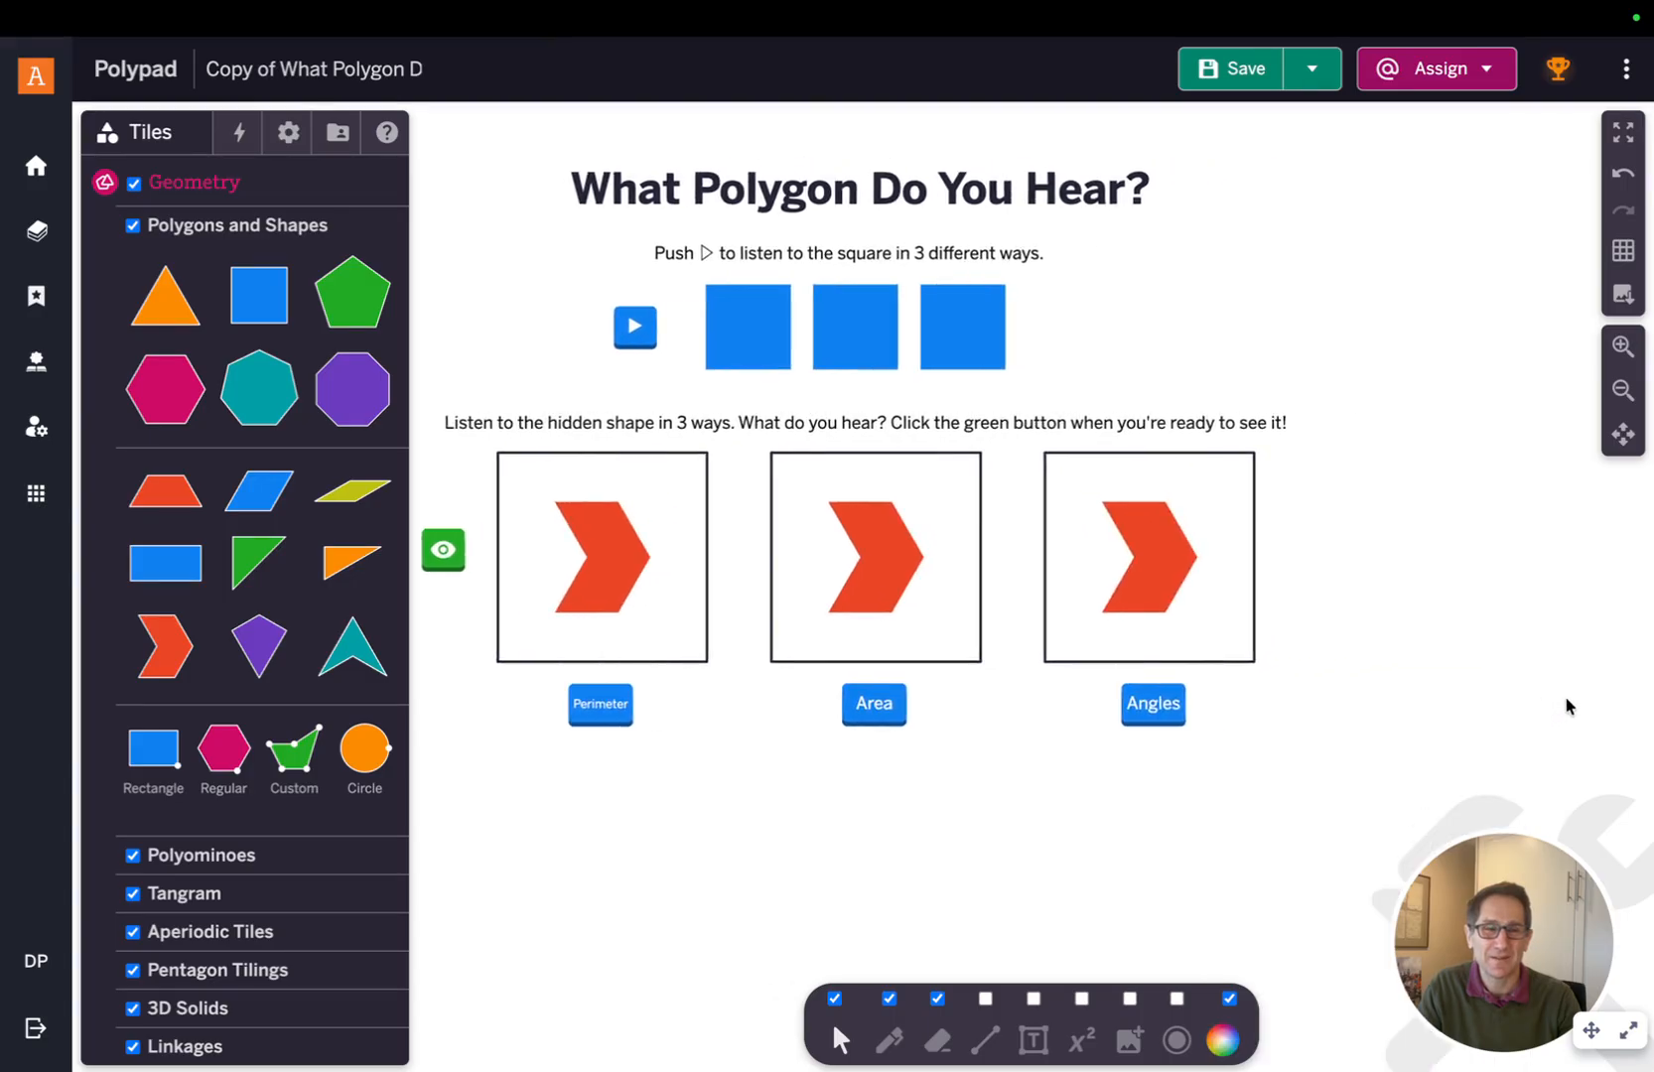
{"action": "left_click", "coordinate": [1060, 556]}
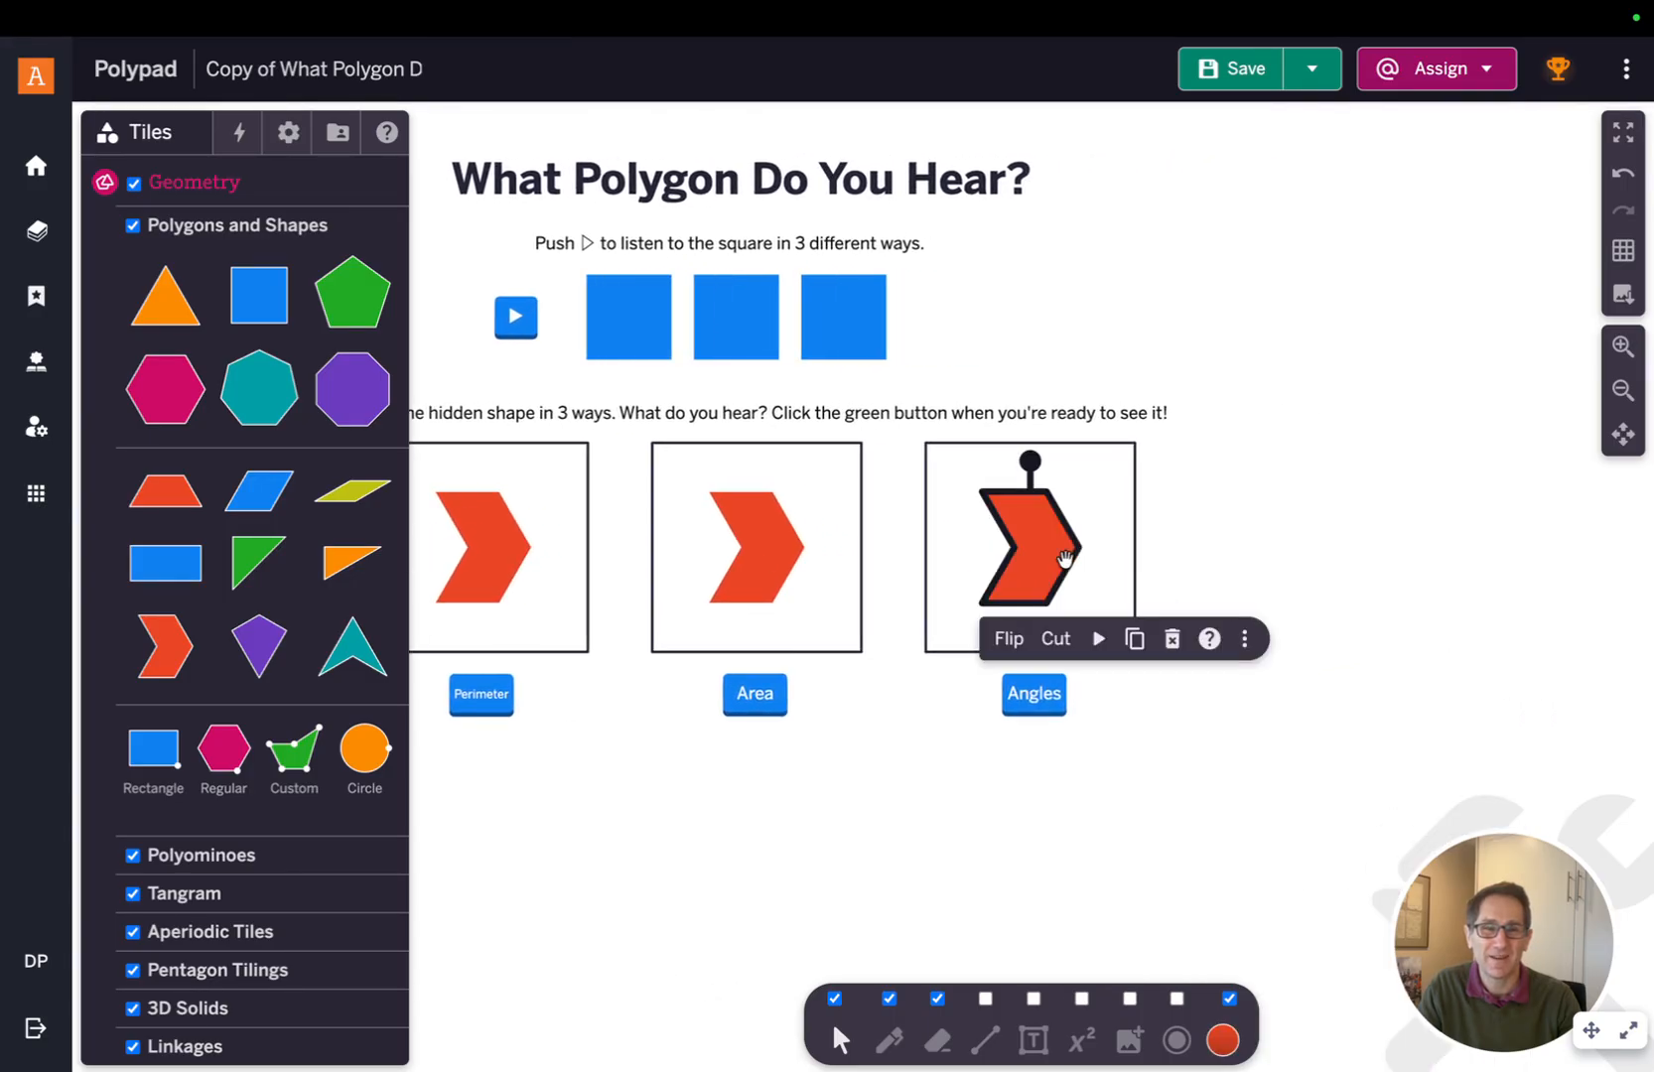
{"action": "left_click", "coordinate": [1244, 638]}
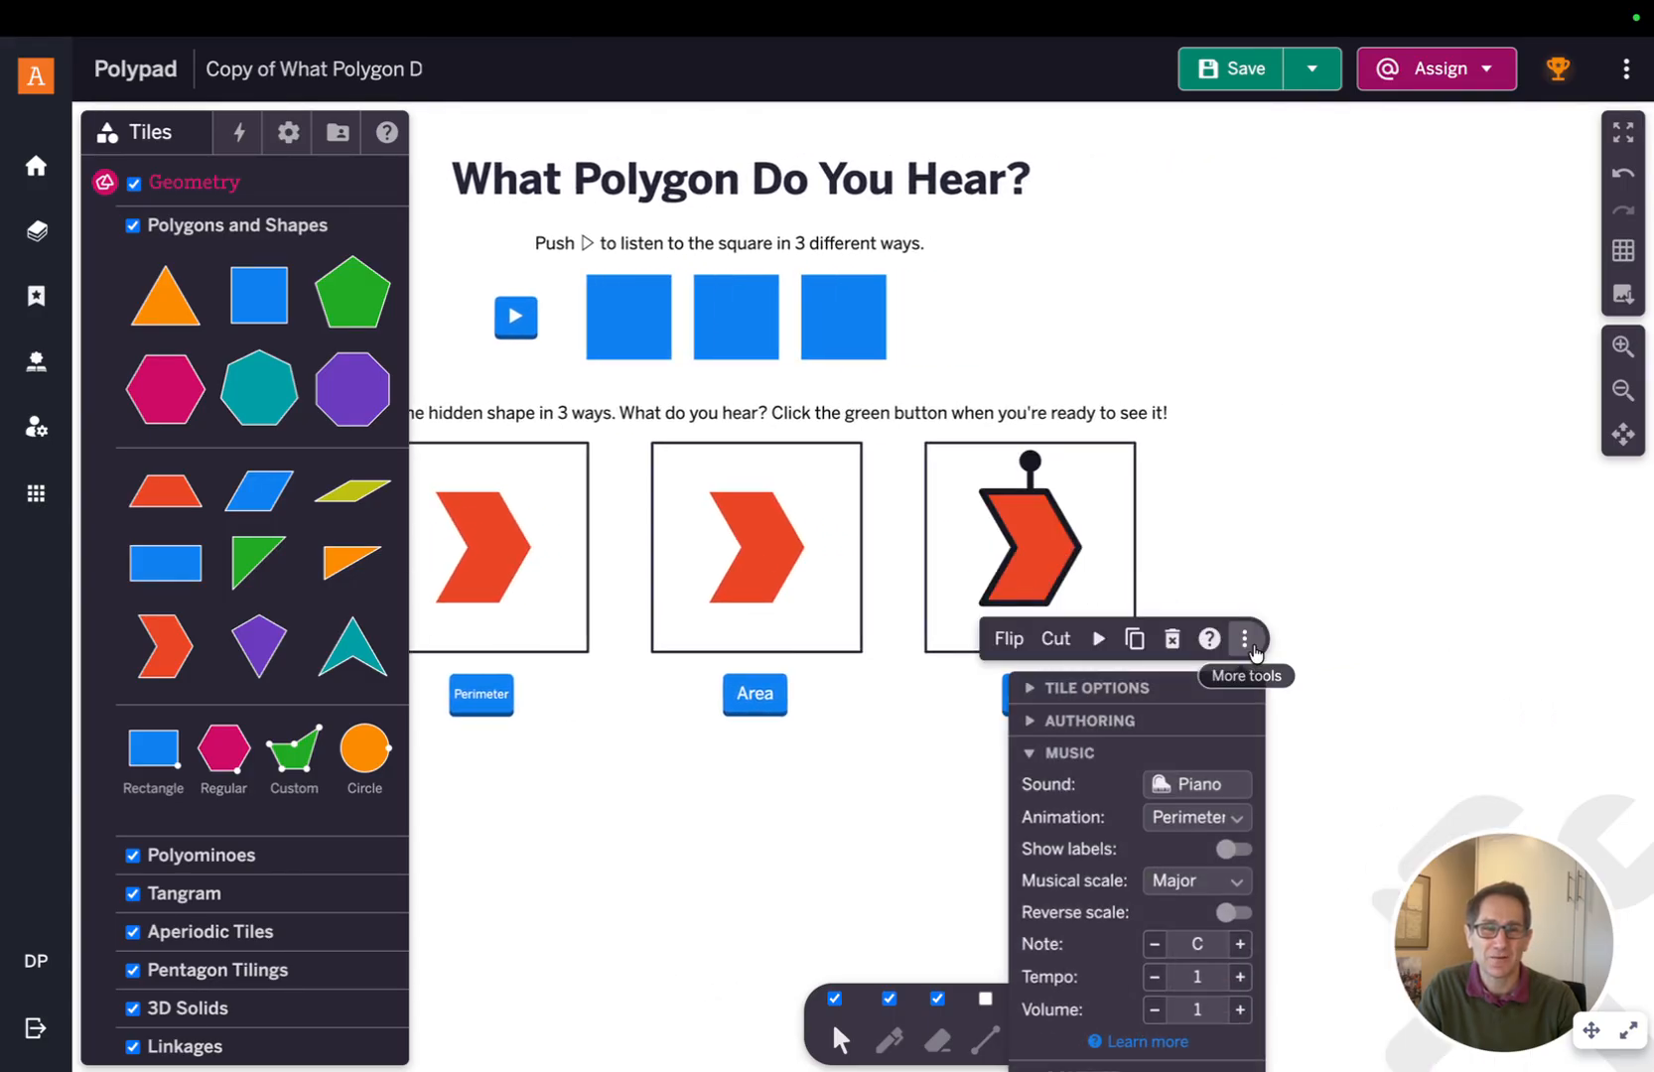
{"action": "left_click", "coordinate": [1181, 817]}
{"action": "left_click", "coordinate": [1186, 845]}
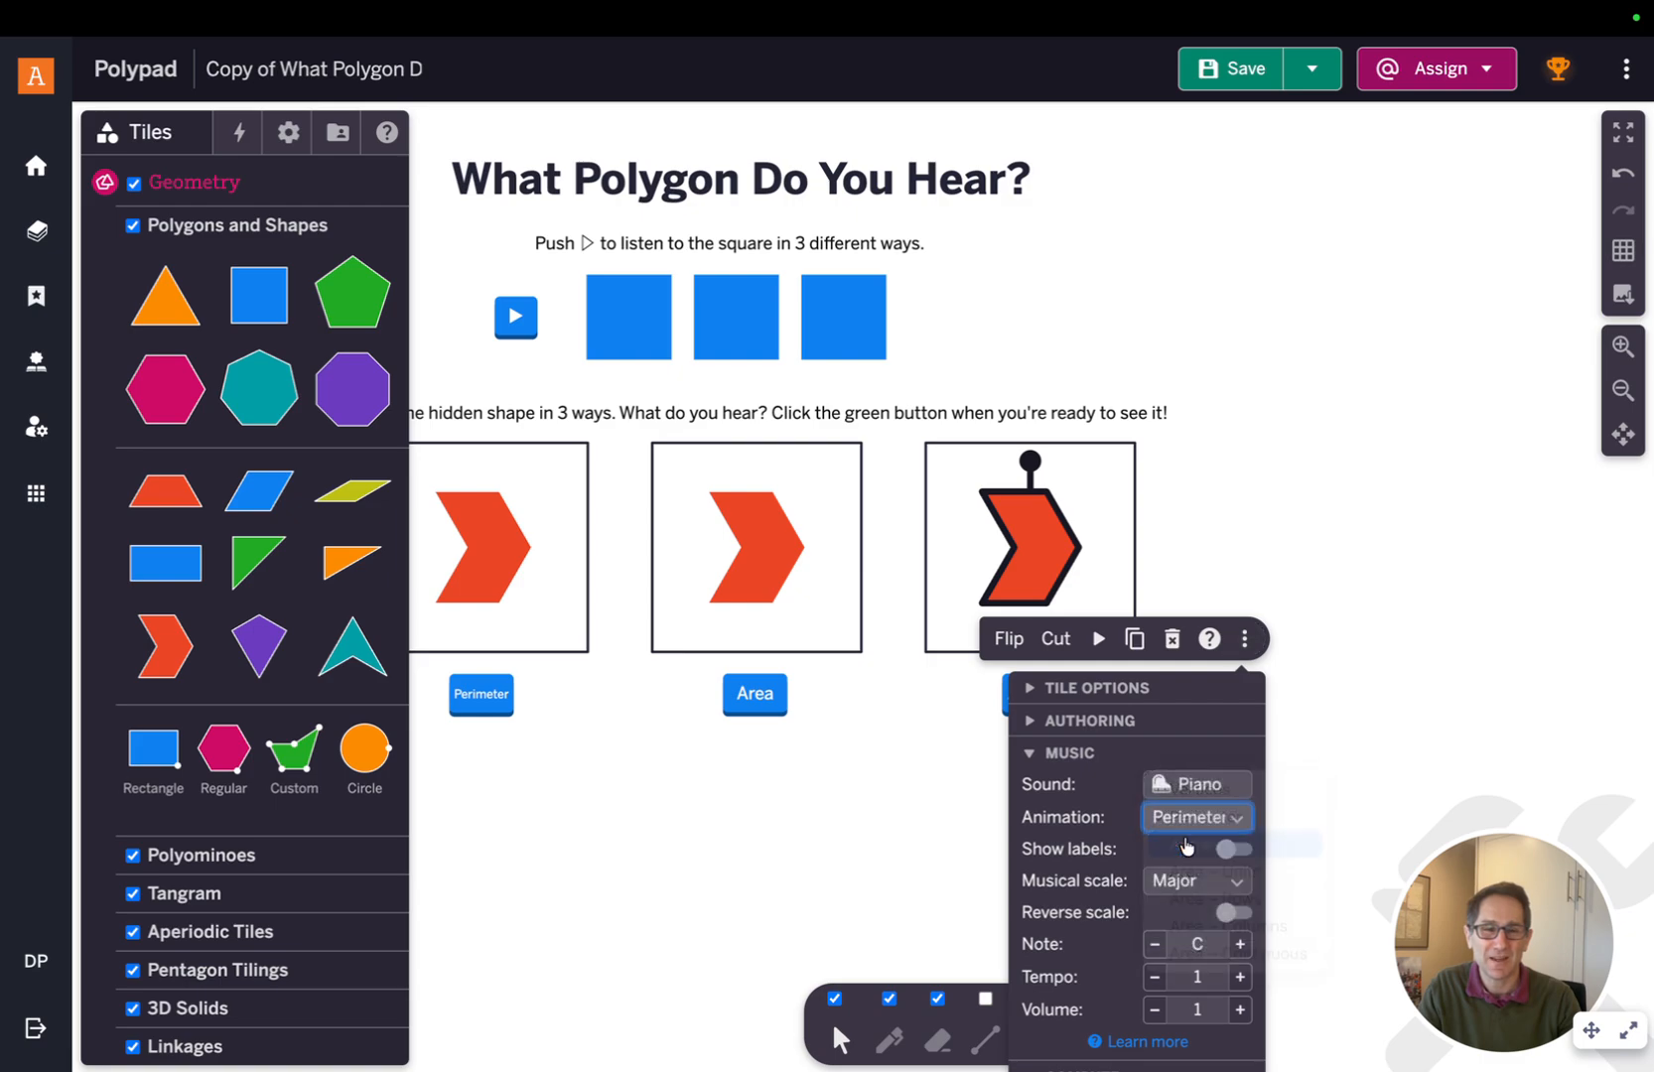
{"action": "left_click", "coordinate": [1325, 712]}
{"action": "scroll", "coordinate": [1326, 713], "scroll_direction": "left", "scroll_amount": 6}
{"action": "left_click", "coordinate": [1329, 711]}
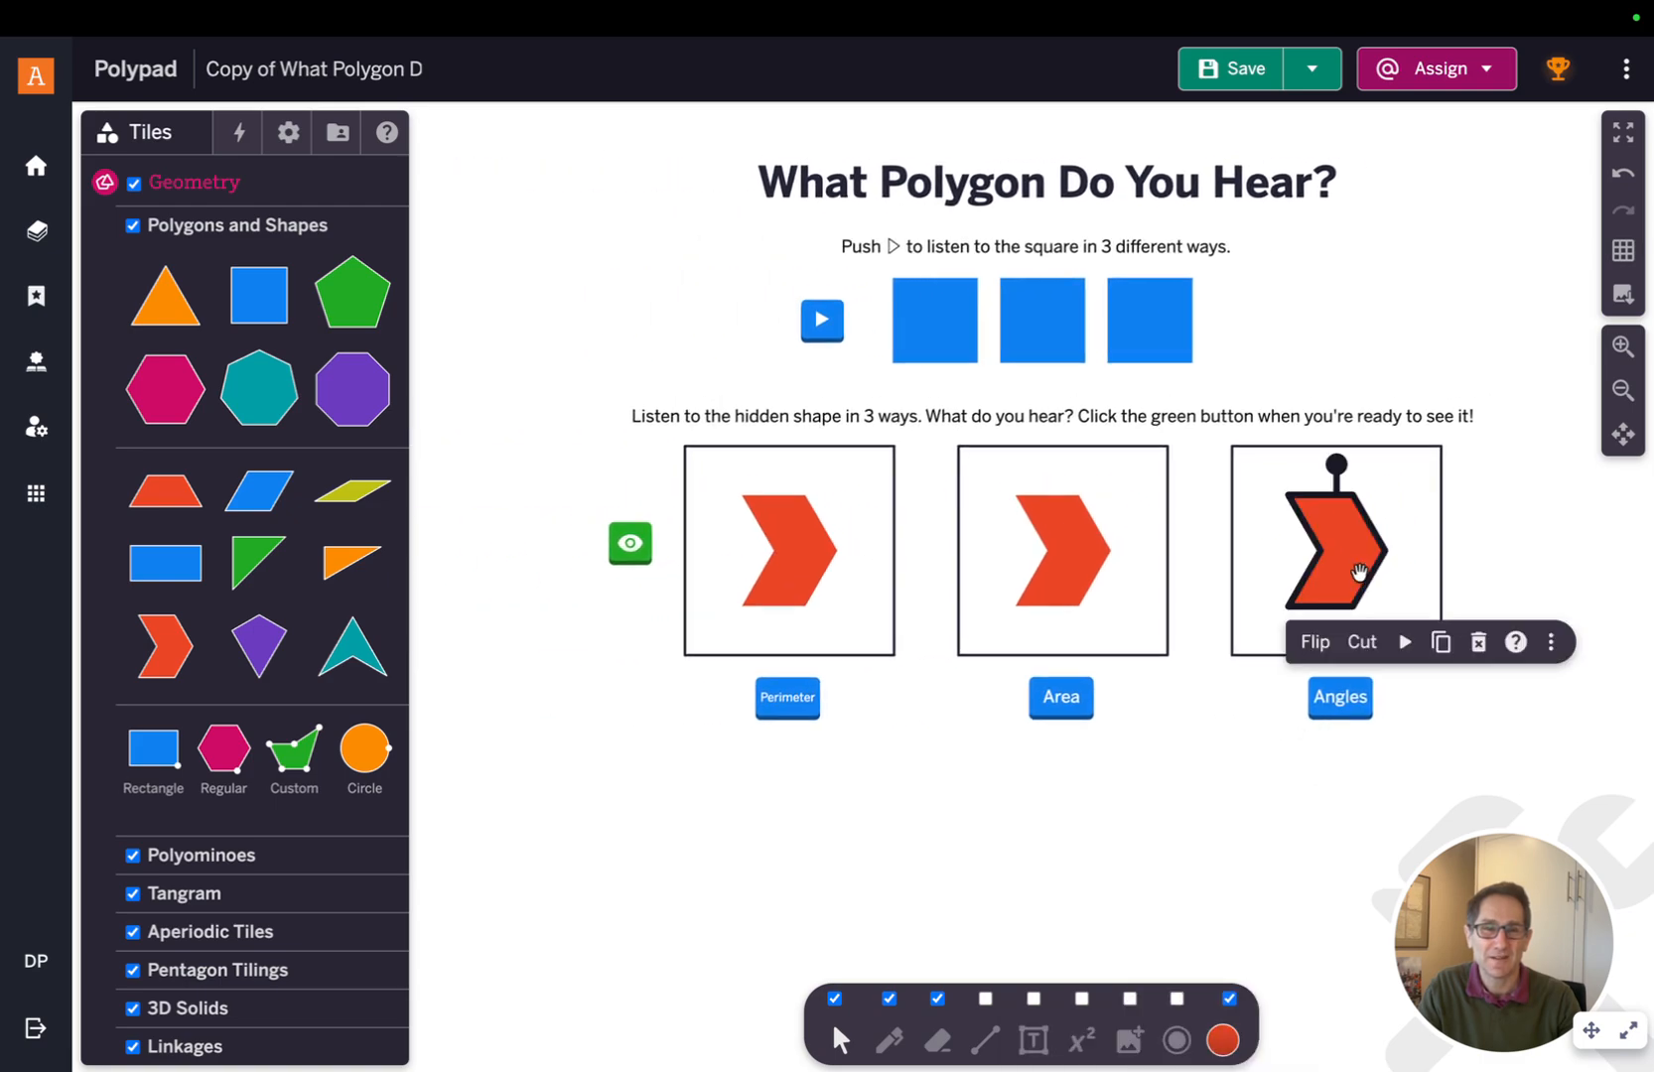
{"action": "left_click", "coordinate": [1402, 637]}
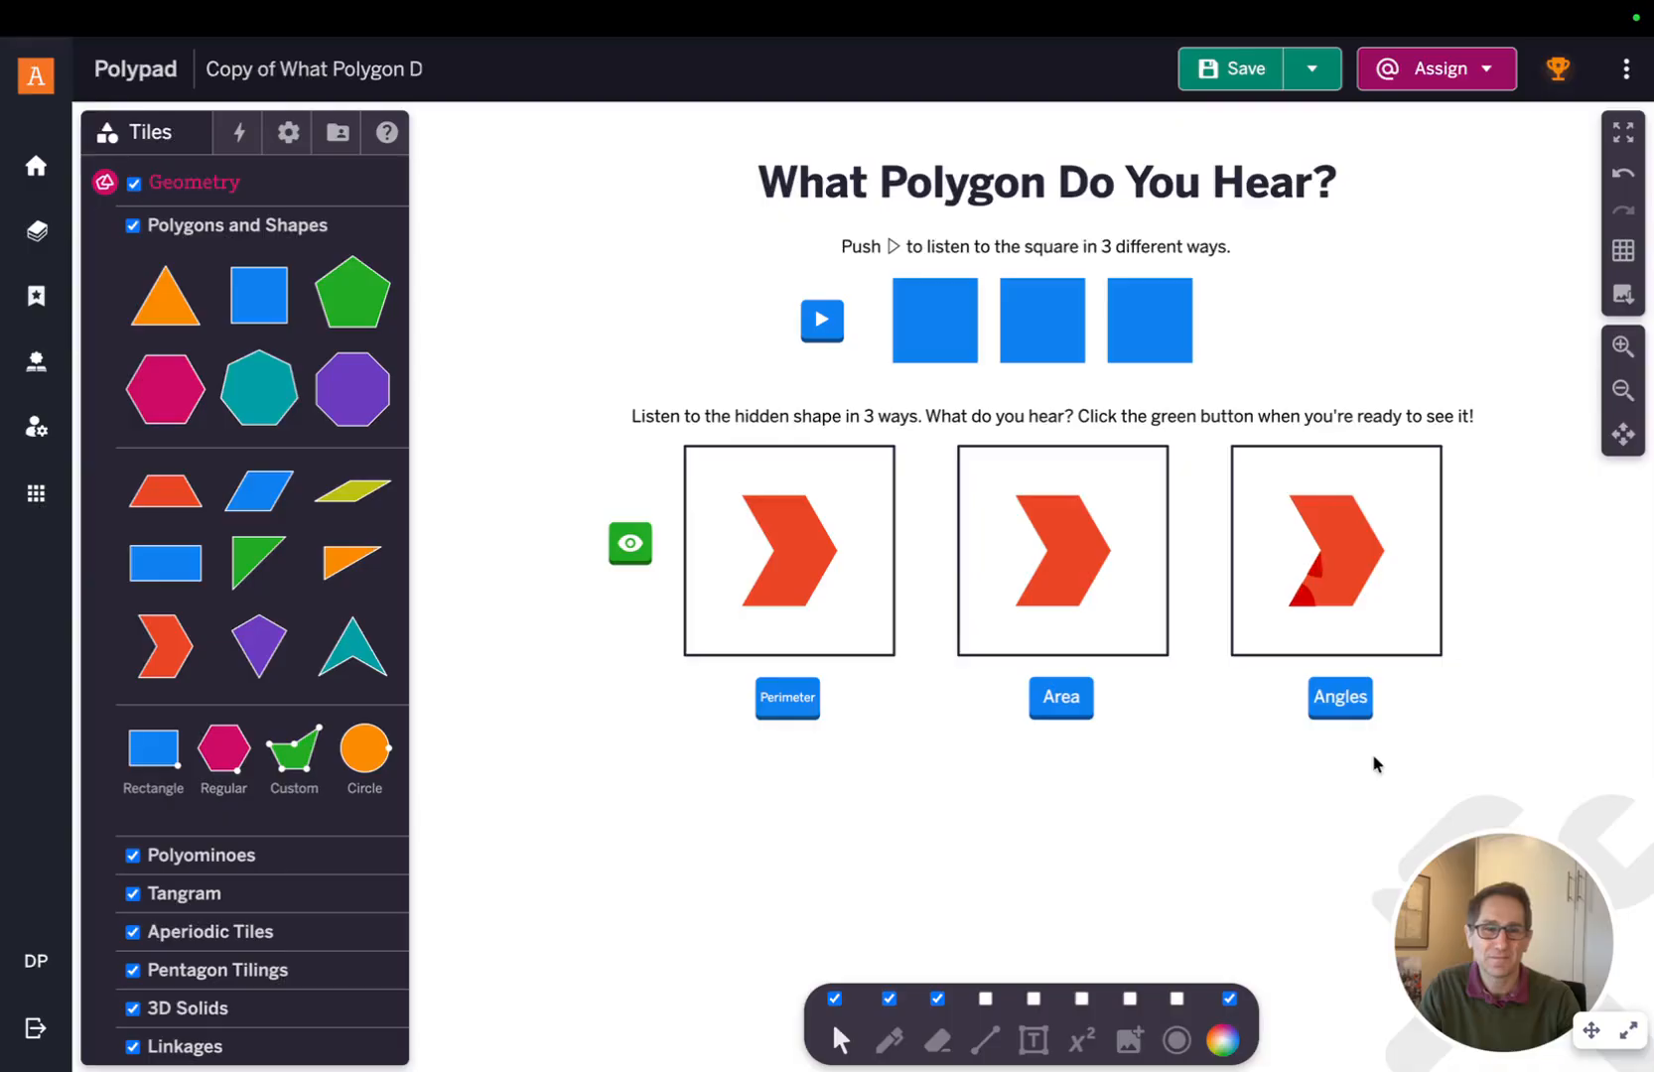
Select all three chevrons and recolor them green
{"action": "scroll", "coordinate": [1310, 678], "scroll_direction": "up", "scroll_amount": 3}
{"action": "scroll", "coordinate": [1311, 678], "scroll_direction": "up", "scroll_amount": 2}
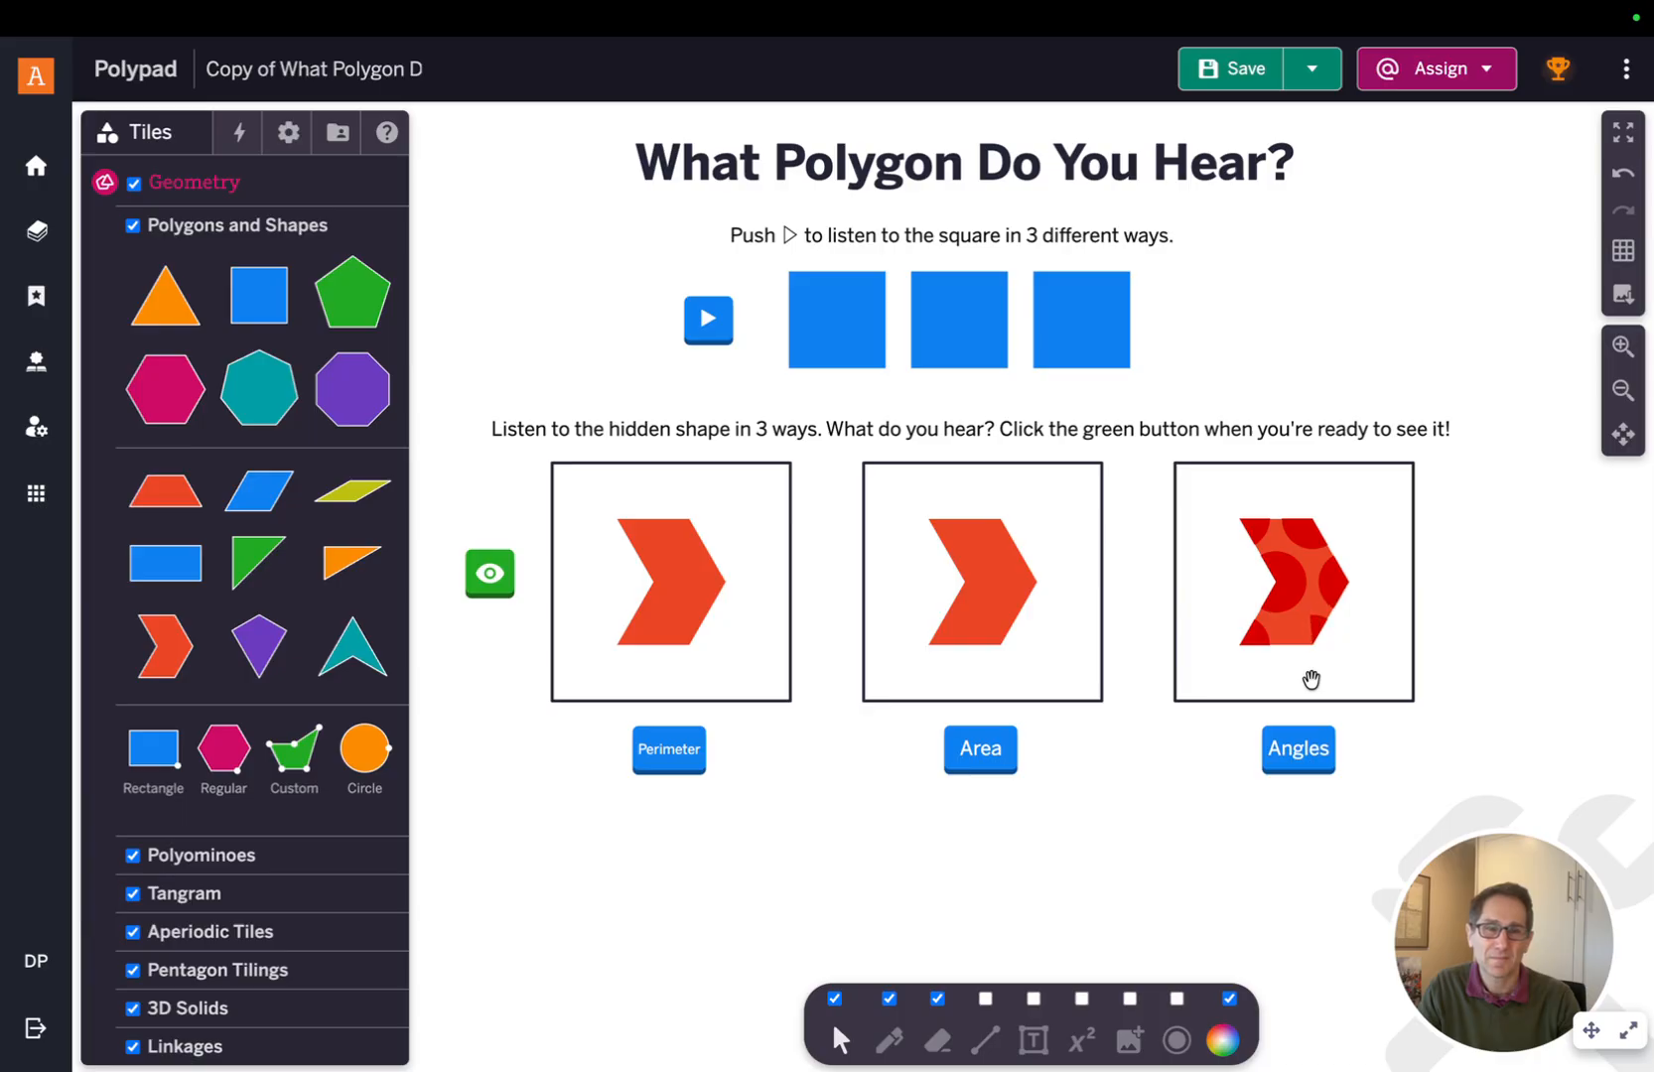
{"action": "left_click", "coordinate": [675, 606]}
{"action": "left_click", "coordinate": [978, 608], "text": "shift"}
{"action": "left_click", "coordinate": [1292, 615], "text": "shift"}
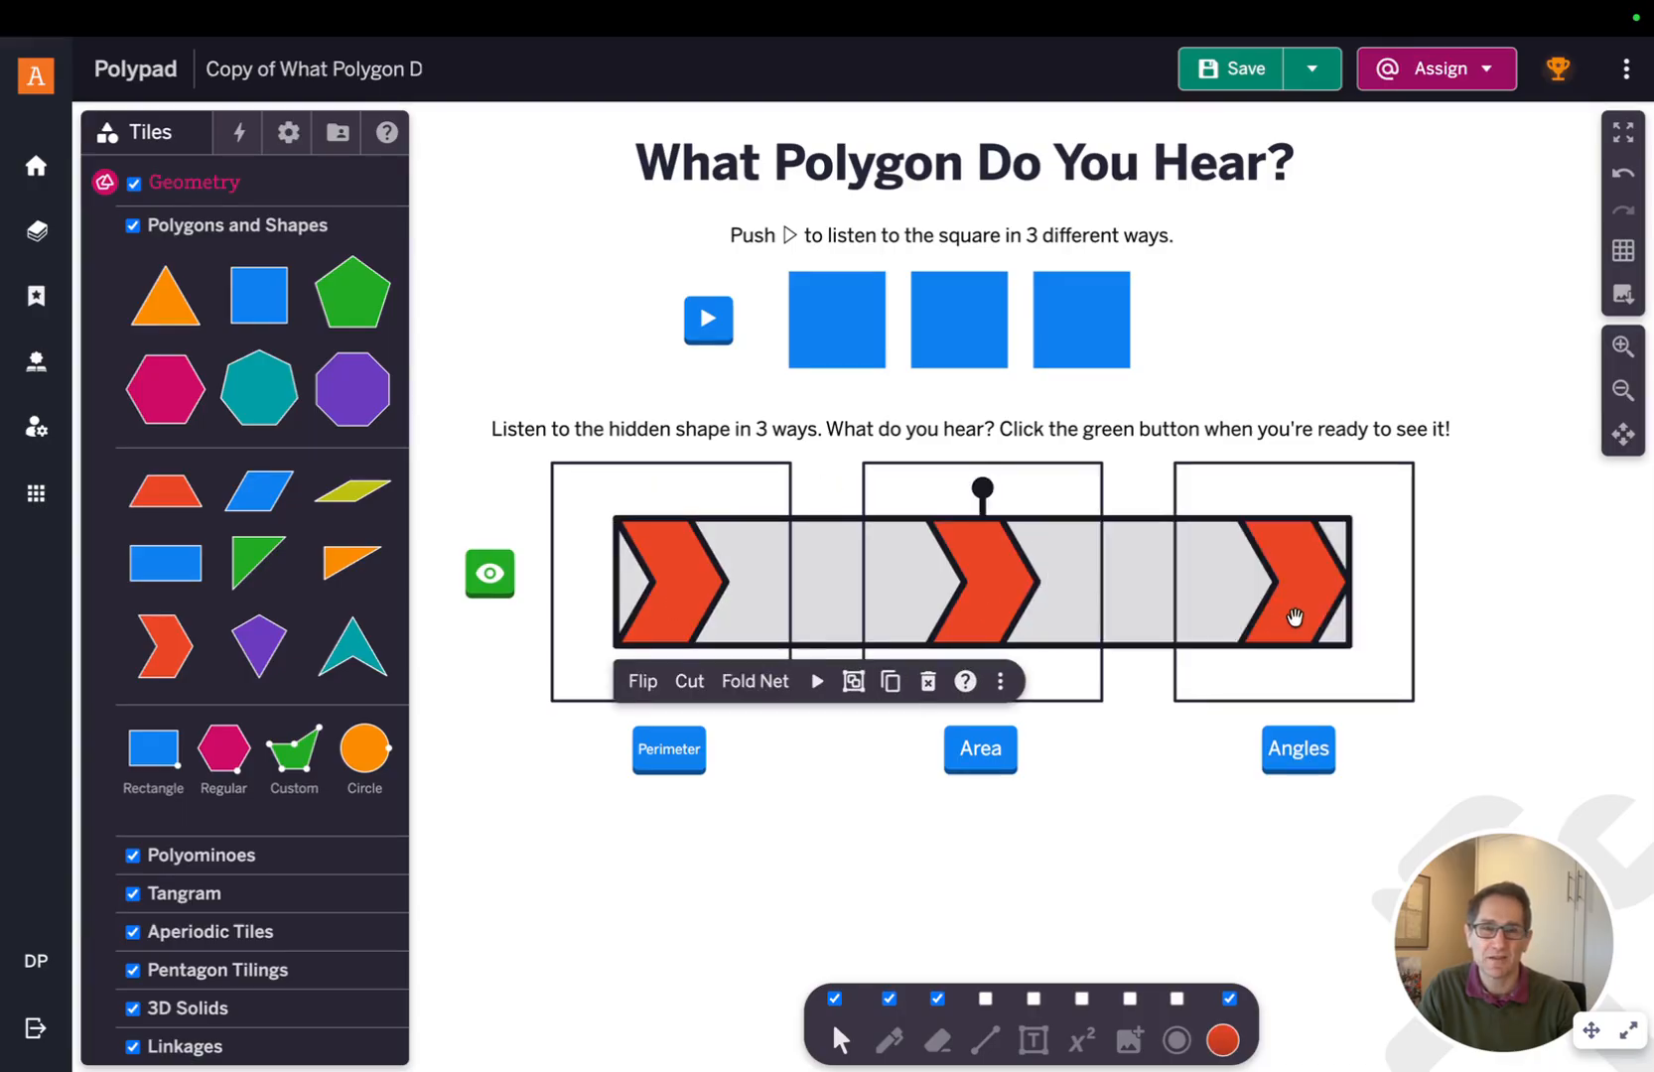
{"action": "left_click", "coordinate": [1232, 1040]}
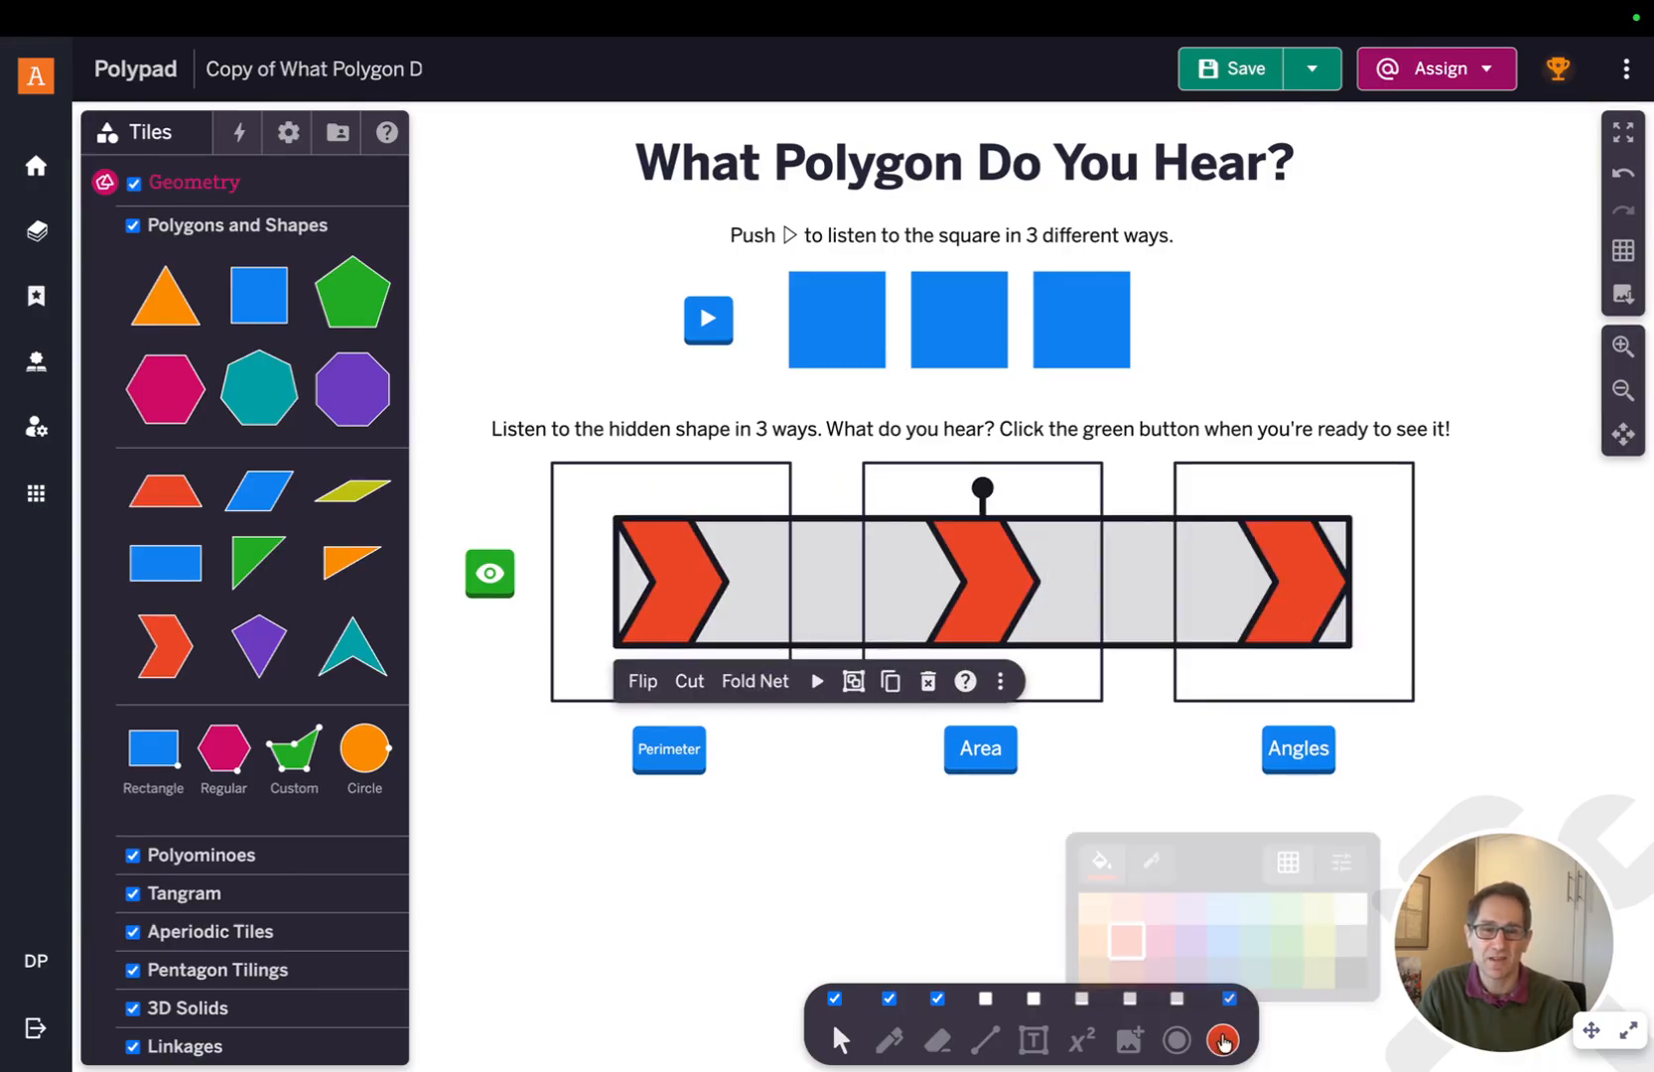
{"action": "left_click", "coordinate": [1291, 951]}
{"action": "left_click", "coordinate": [1422, 765]}
{"action": "left_click", "coordinate": [1307, 588]}
{"action": "left_click", "coordinate": [1357, 679]}
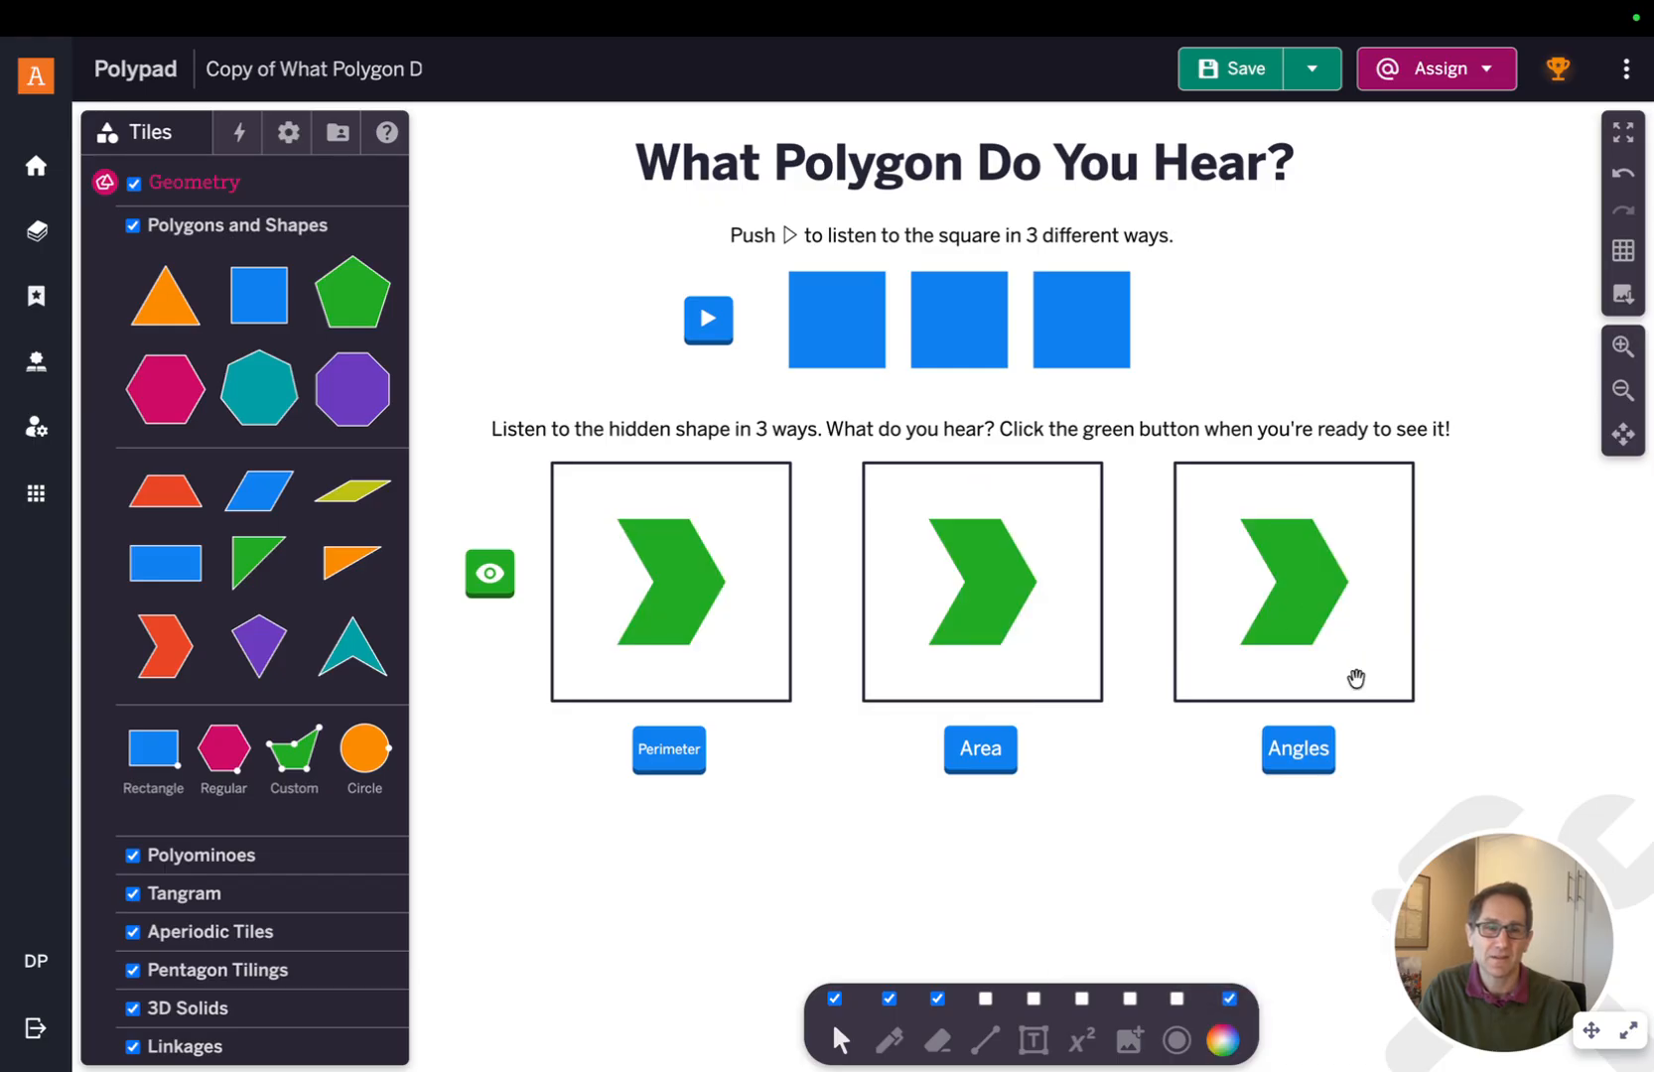
{"action": "left_click", "coordinate": [1299, 588]}
{"action": "left_click", "coordinate": [1468, 593]}
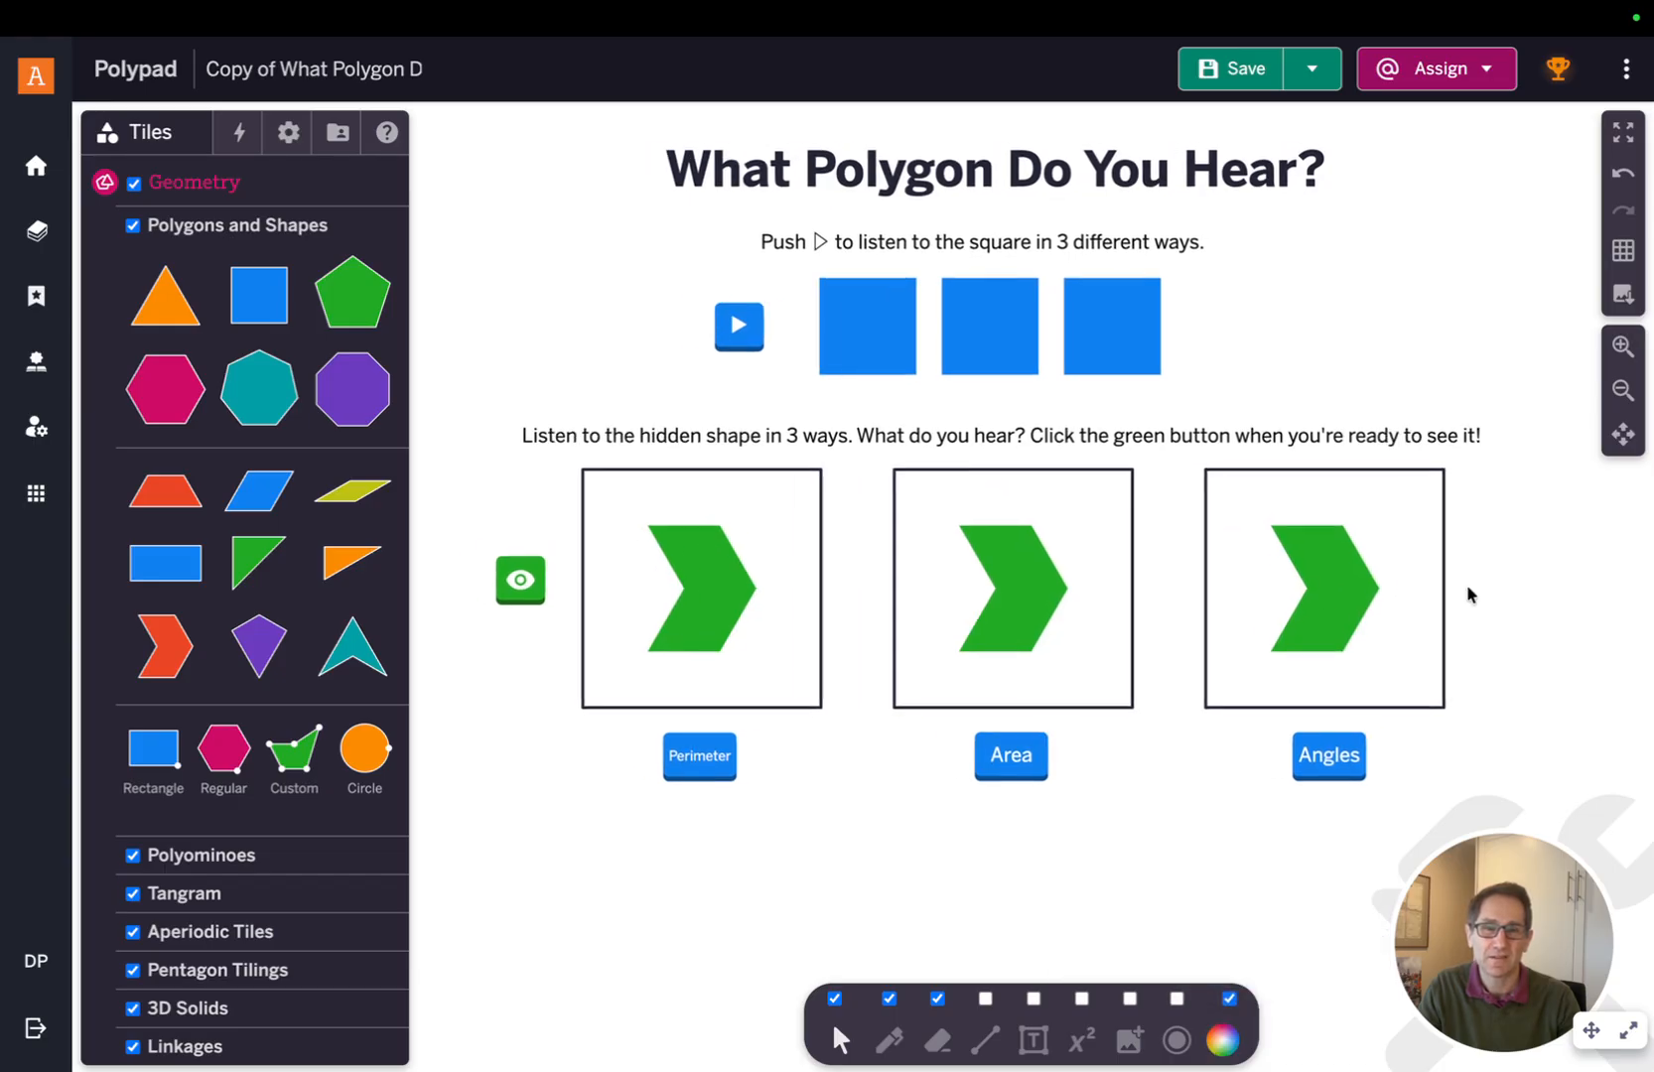
Link the Perimeter button's Play action to the first chevron in the Actions panel
{"action": "scroll", "coordinate": [724, 651], "scroll_direction": "up", "scroll_amount": 2}
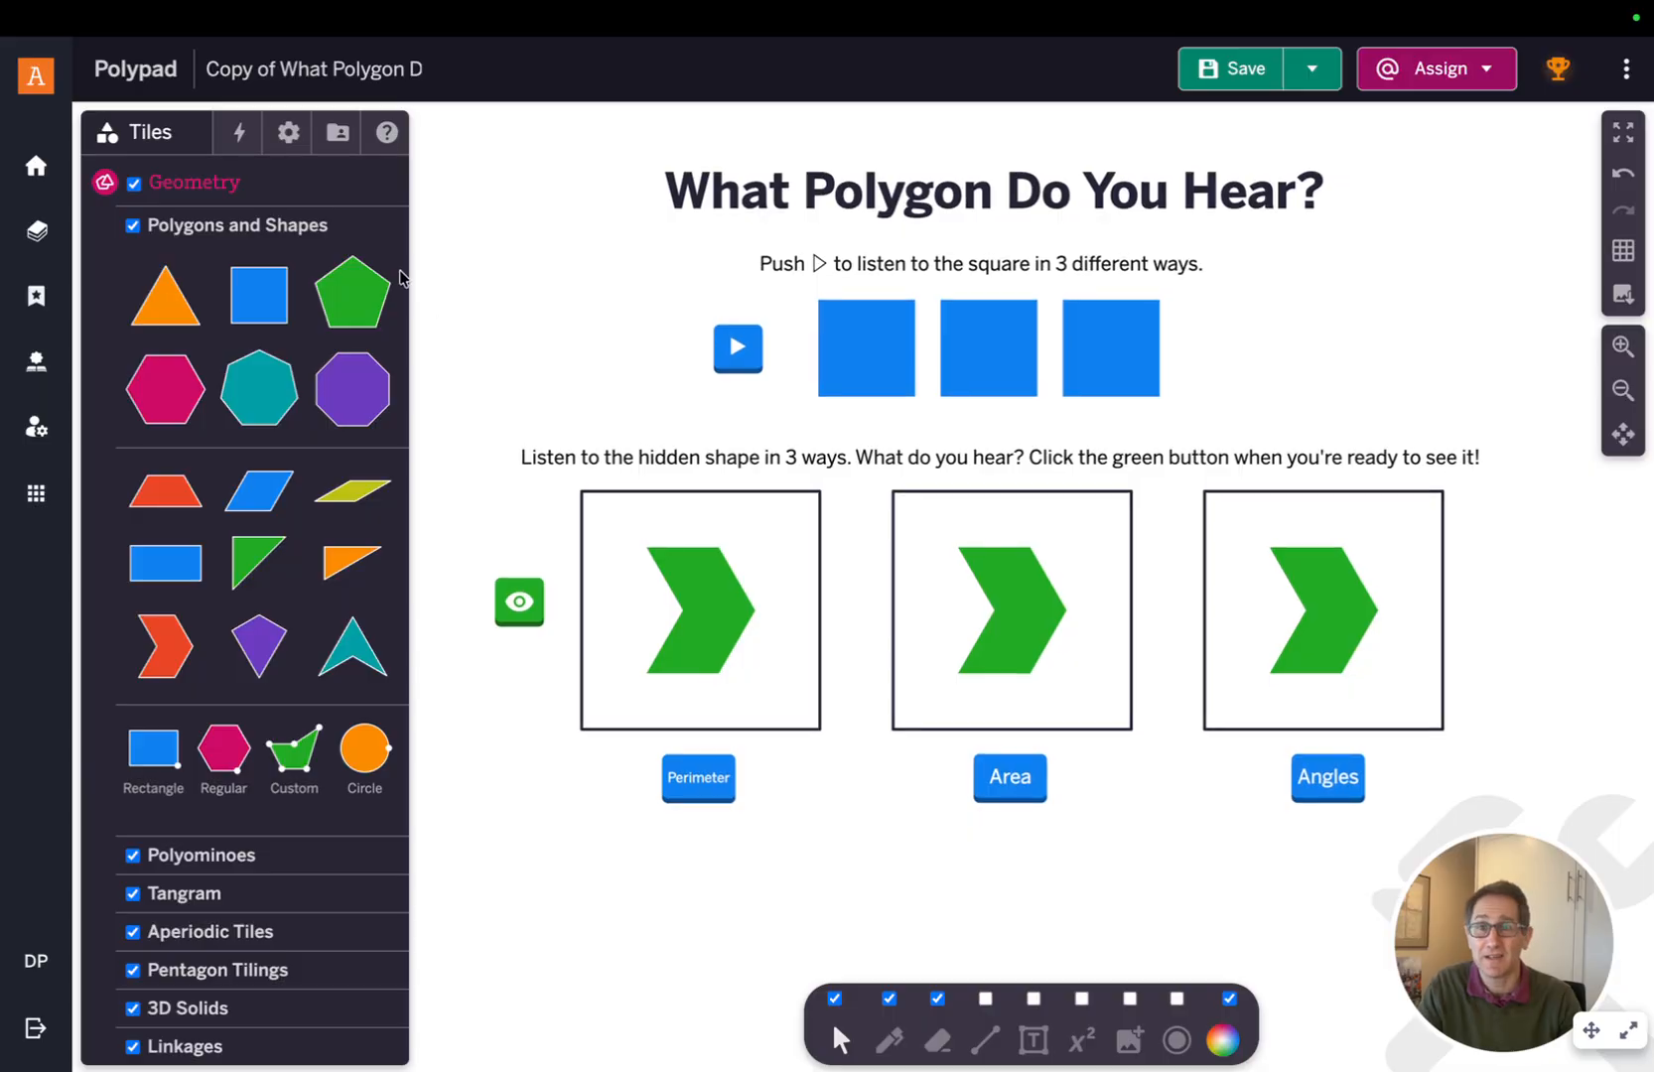
{"action": "left_click", "coordinate": [238, 132]}
{"action": "scroll", "coordinate": [240, 358], "scroll_direction": "up", "scroll_amount": 3}
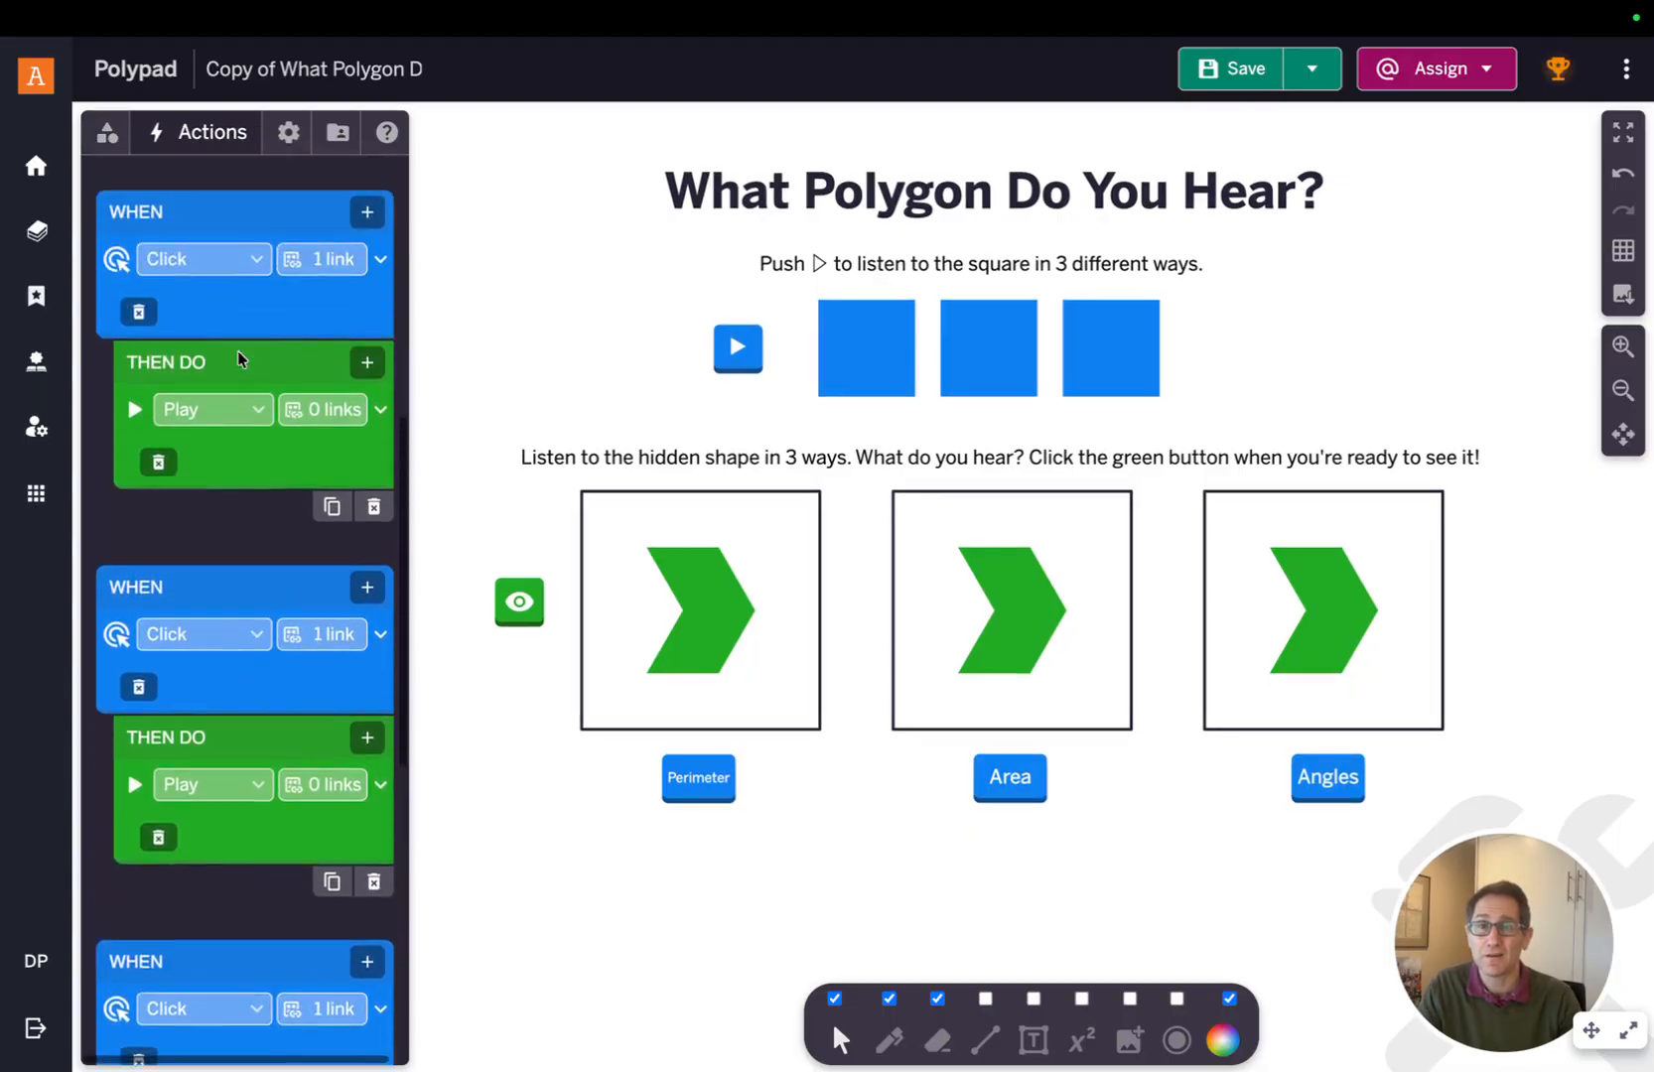
{"action": "scroll", "coordinate": [237, 350], "scroll_direction": "up", "scroll_amount": 3}
{"action": "scroll", "coordinate": [469, 670], "scroll_direction": "up", "scroll_amount": 4}
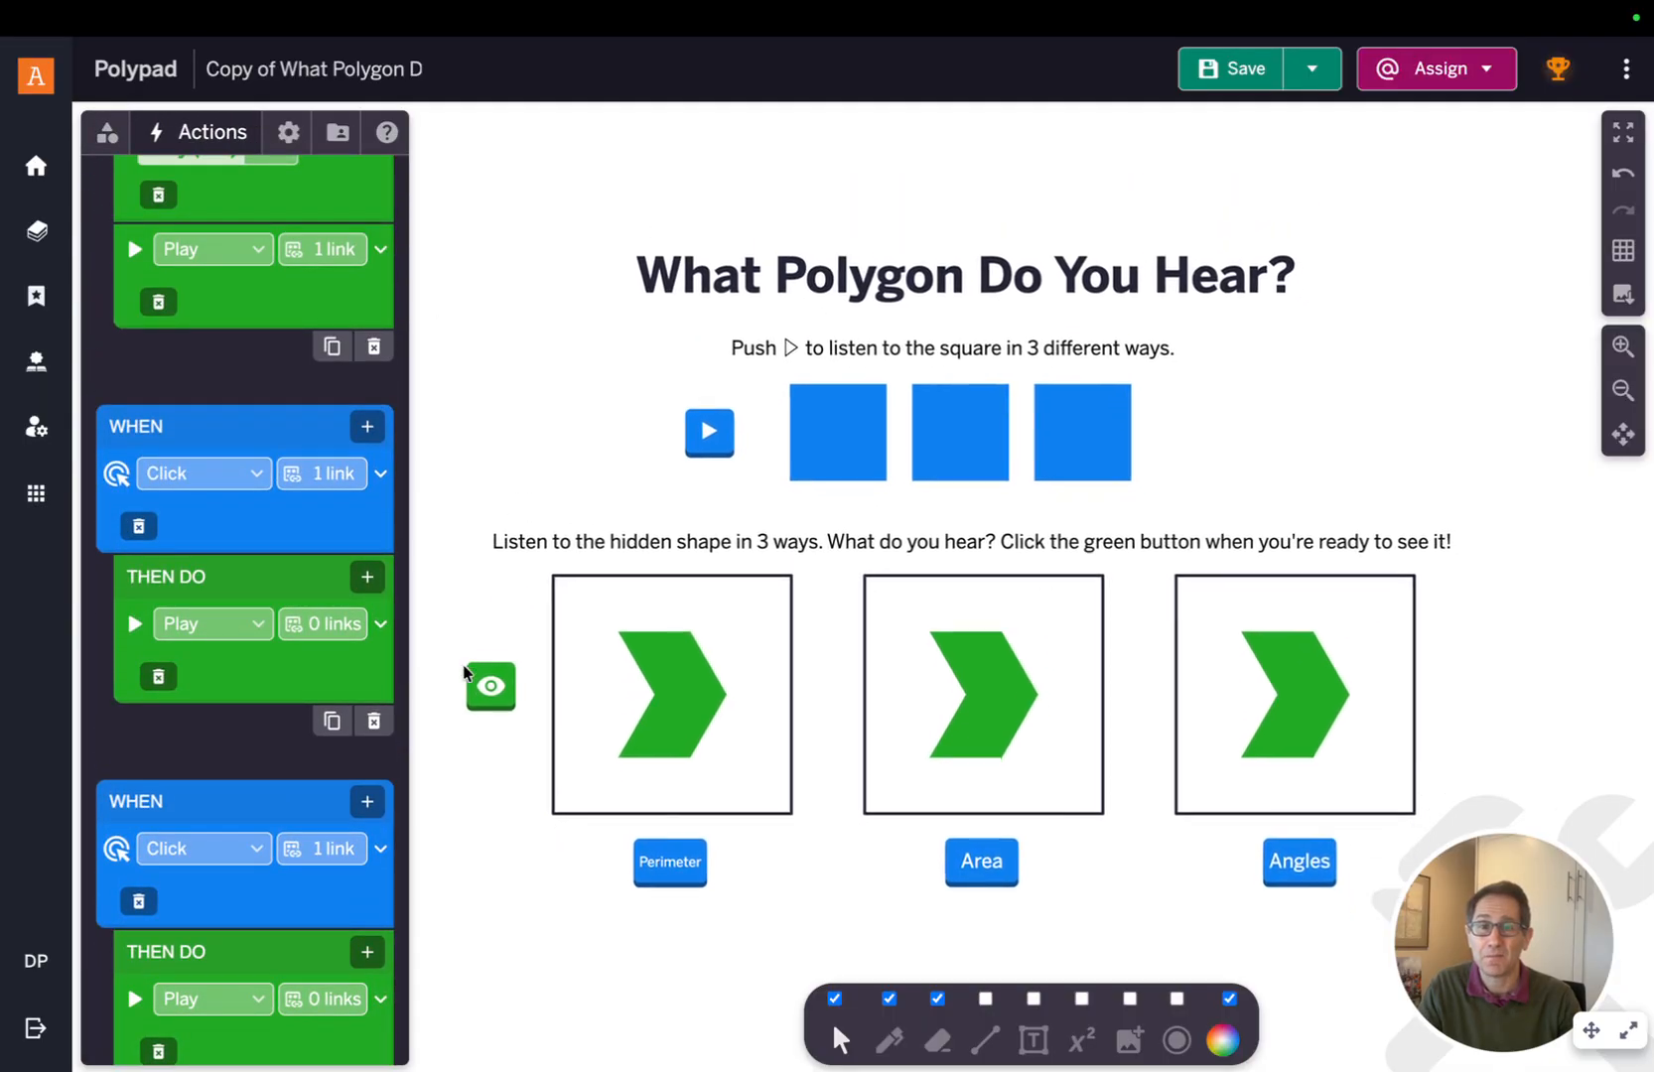
{"action": "scroll", "coordinate": [463, 672], "scroll_direction": "down", "scroll_amount": 4}
{"action": "left_click", "coordinate": [689, 769]}
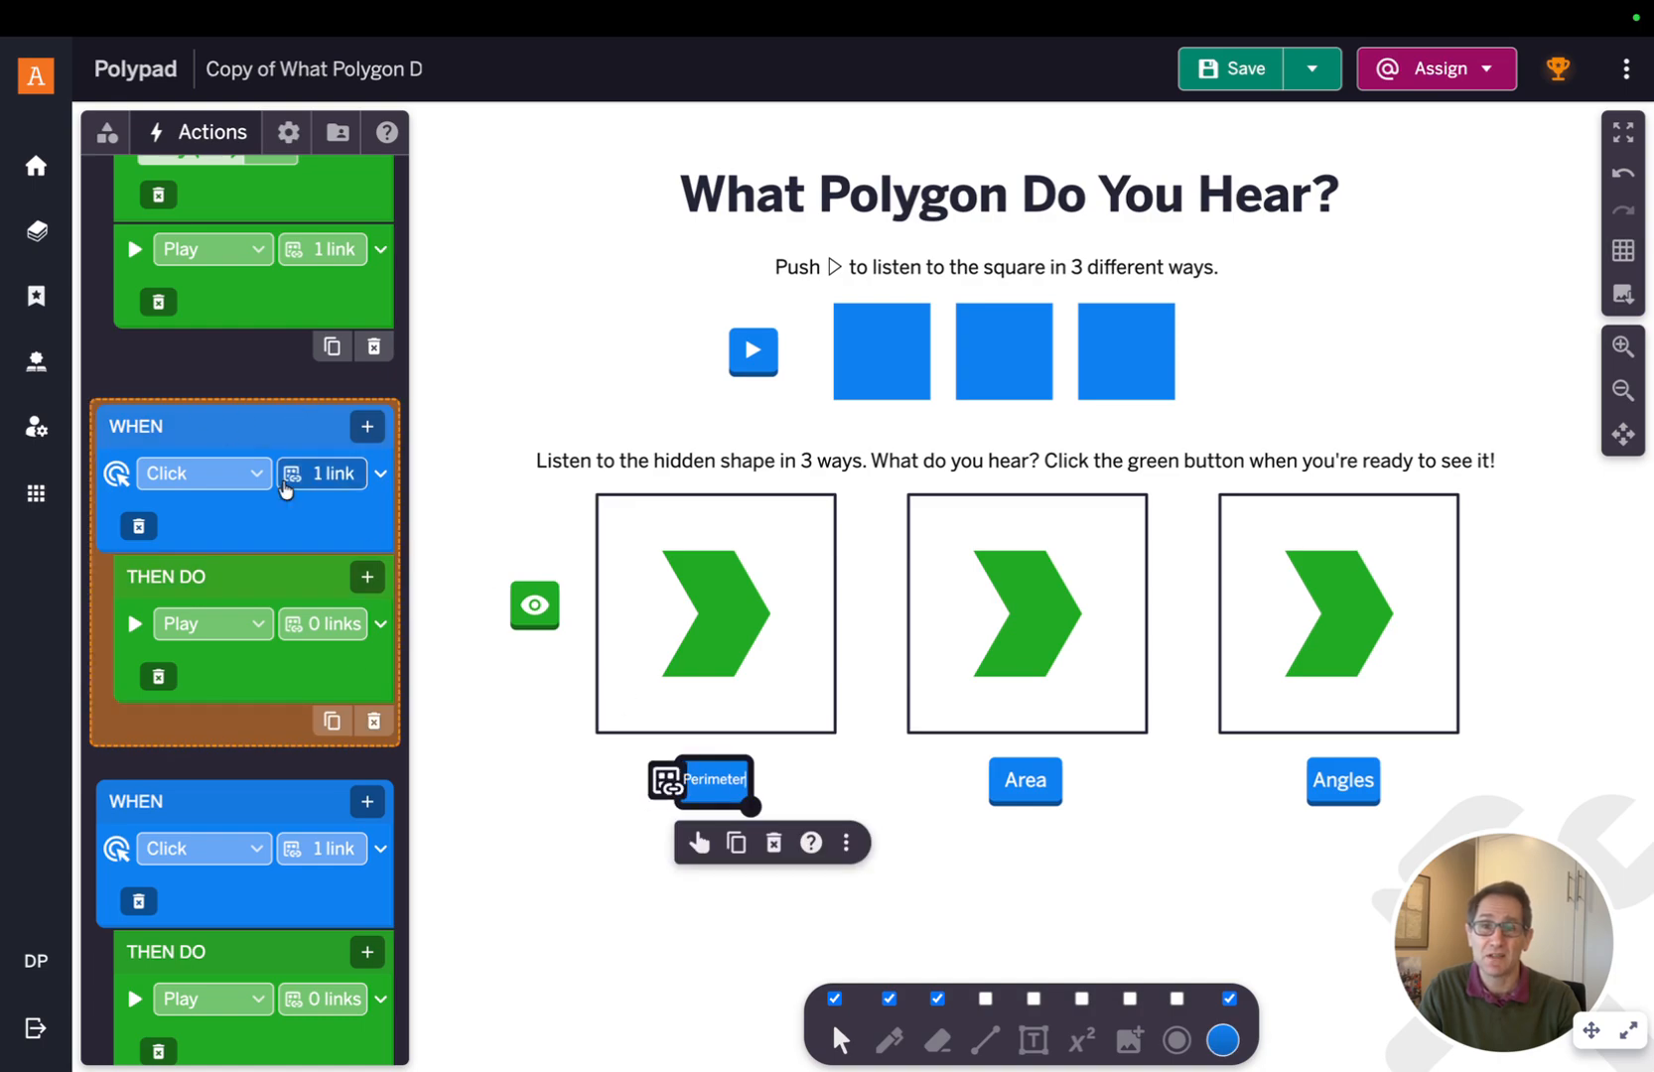
{"action": "left_click", "coordinate": [335, 625]}
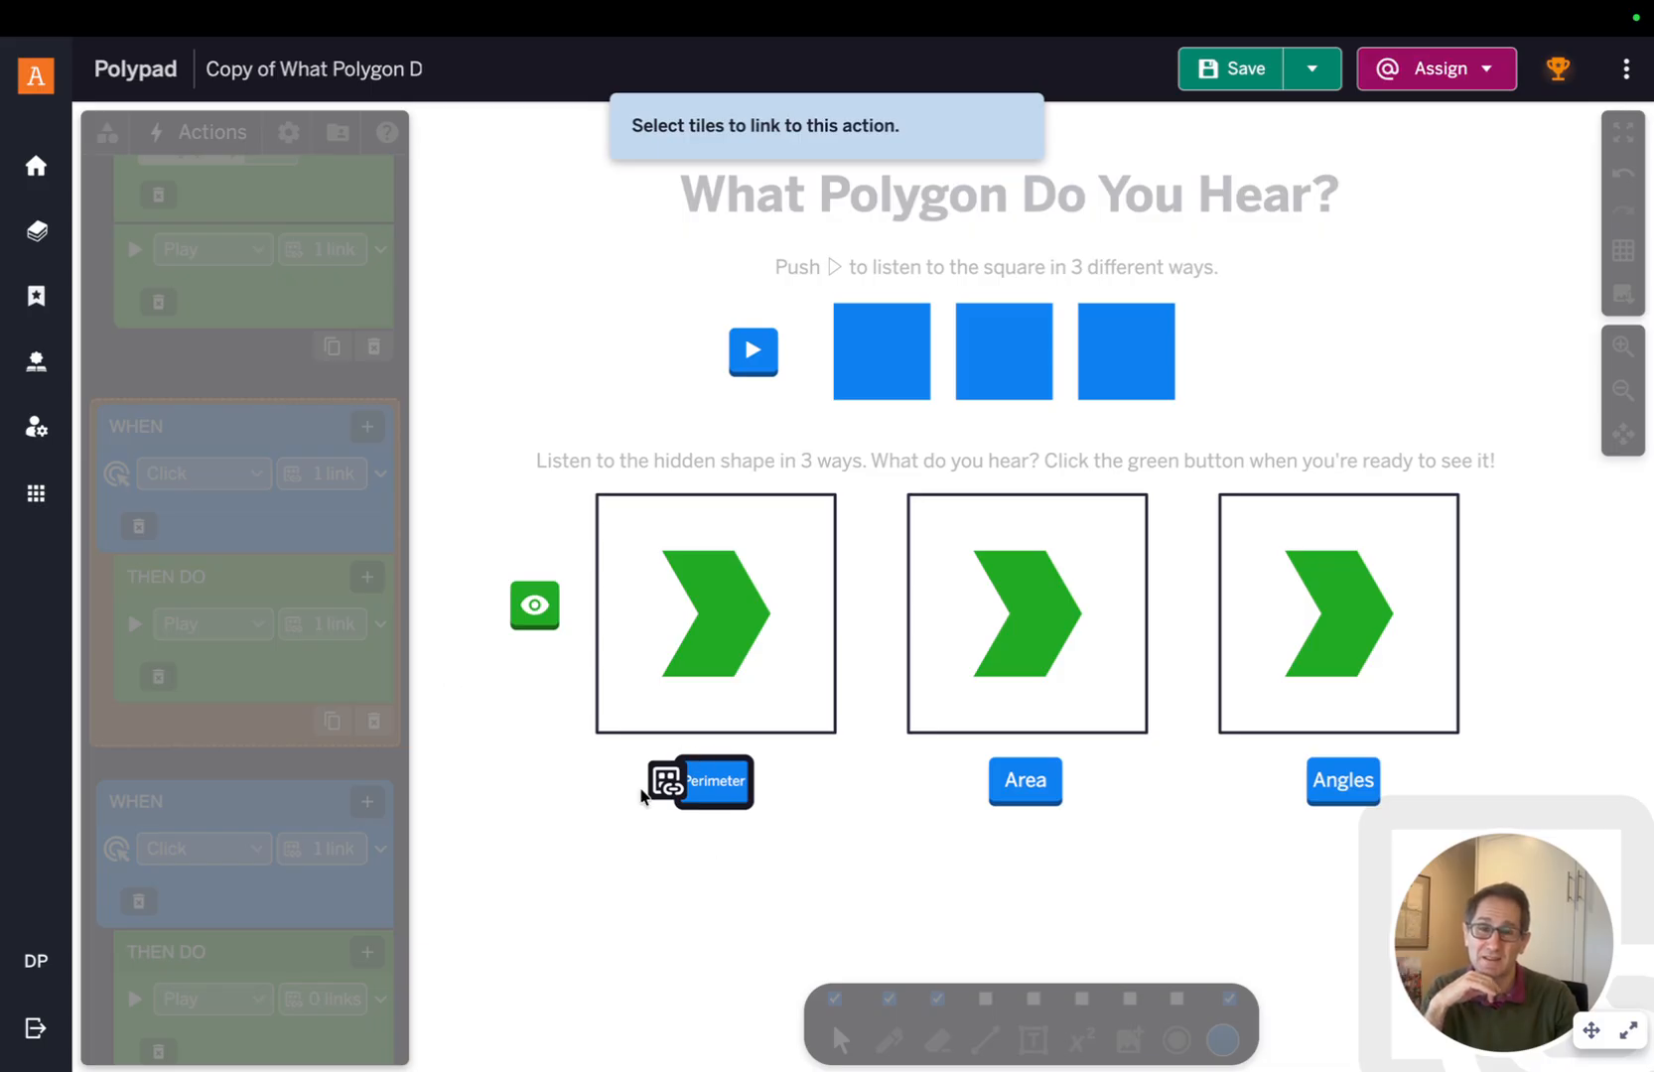
{"action": "left_click", "coordinate": [717, 787]}
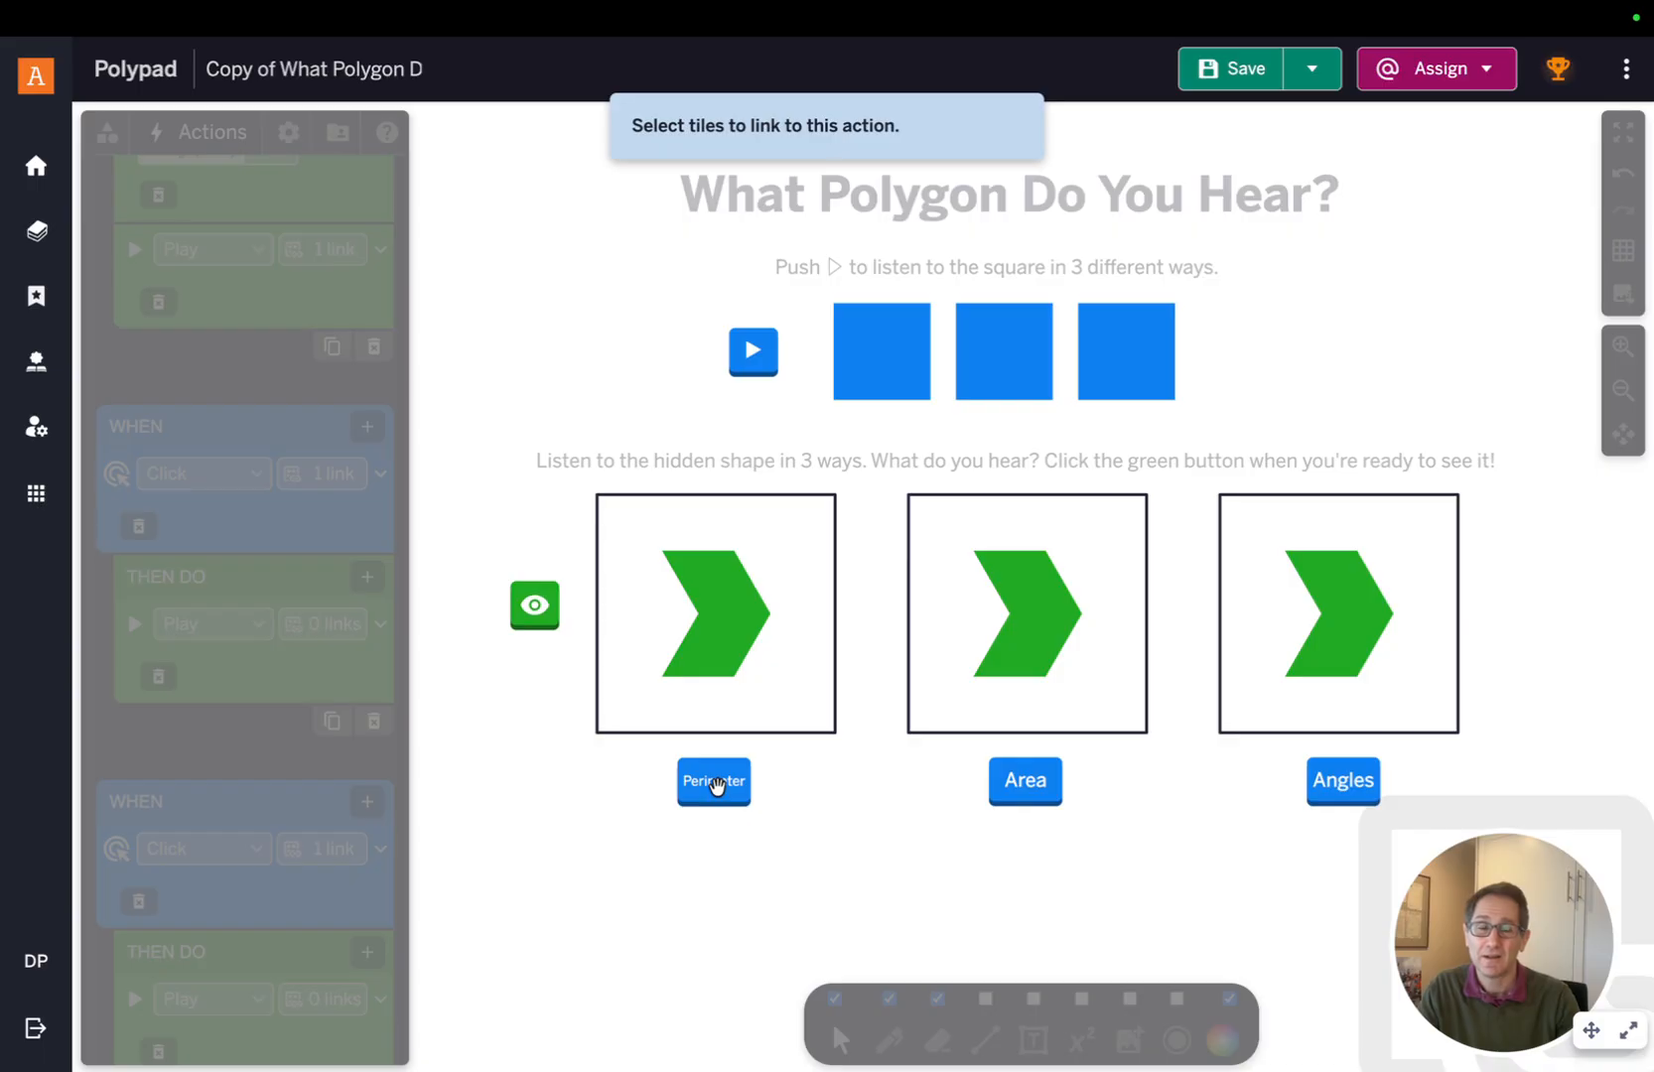
{"action": "left_click", "coordinate": [724, 624]}
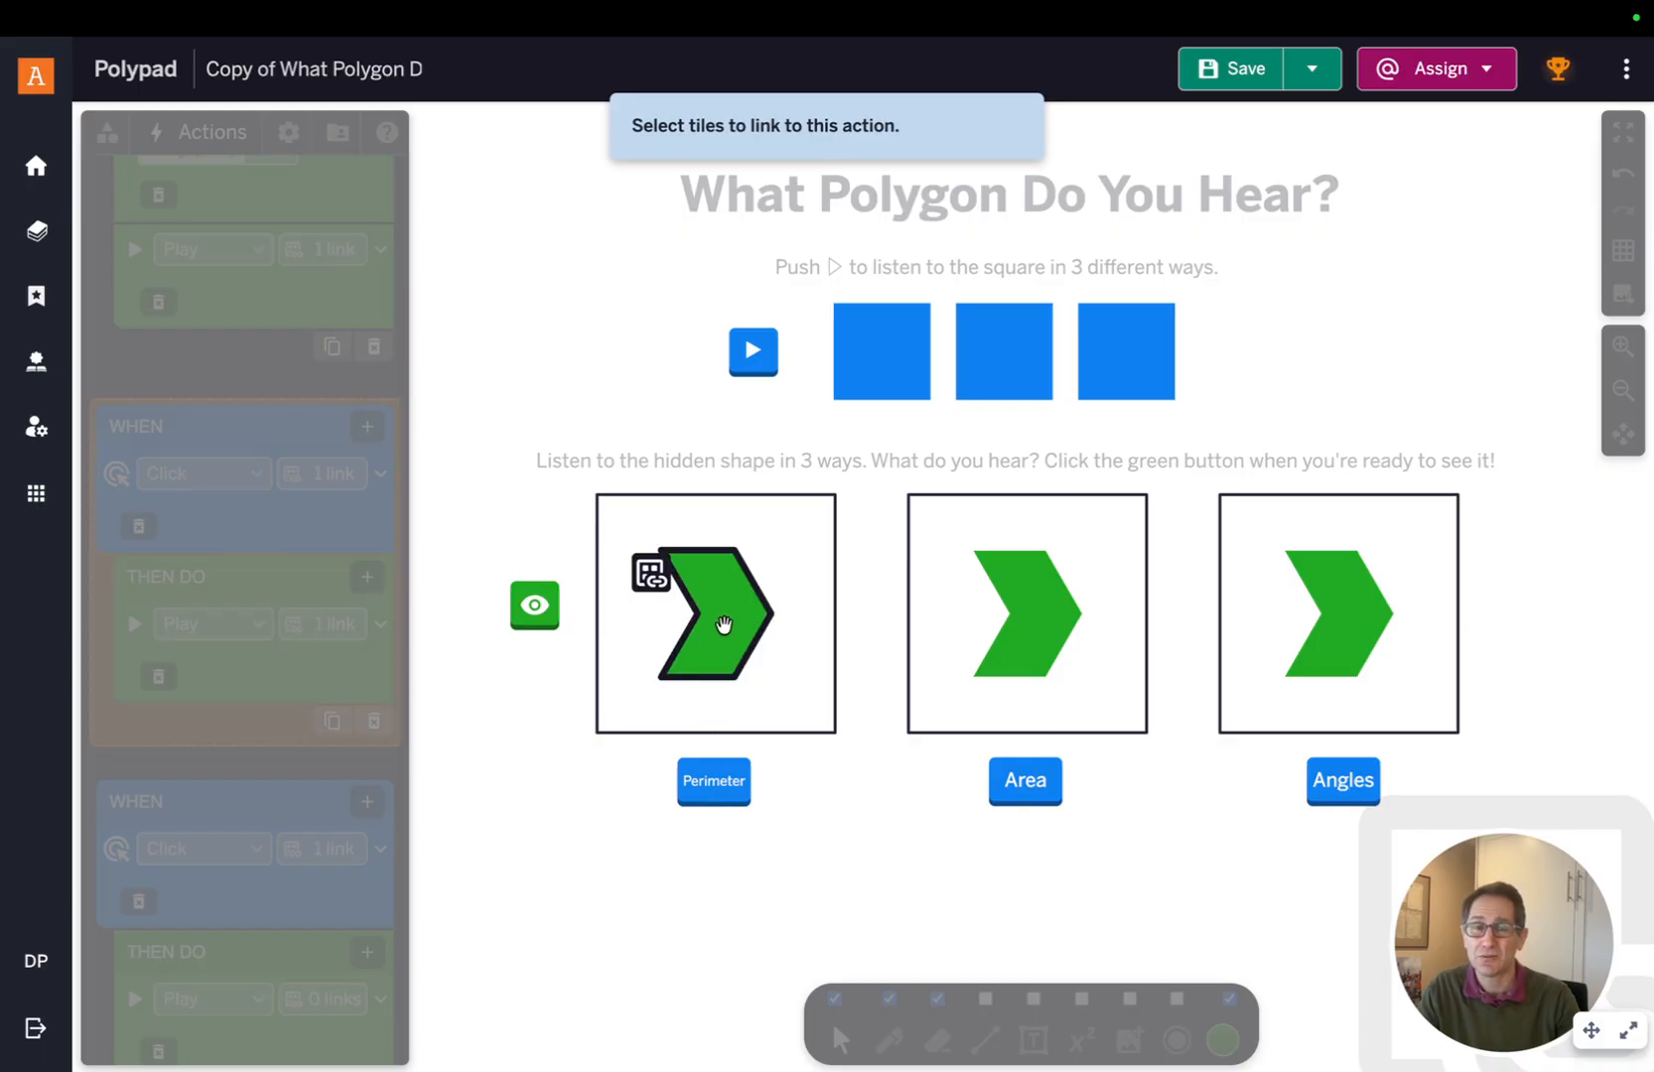
{"action": "left_click", "coordinate": [540, 708]}
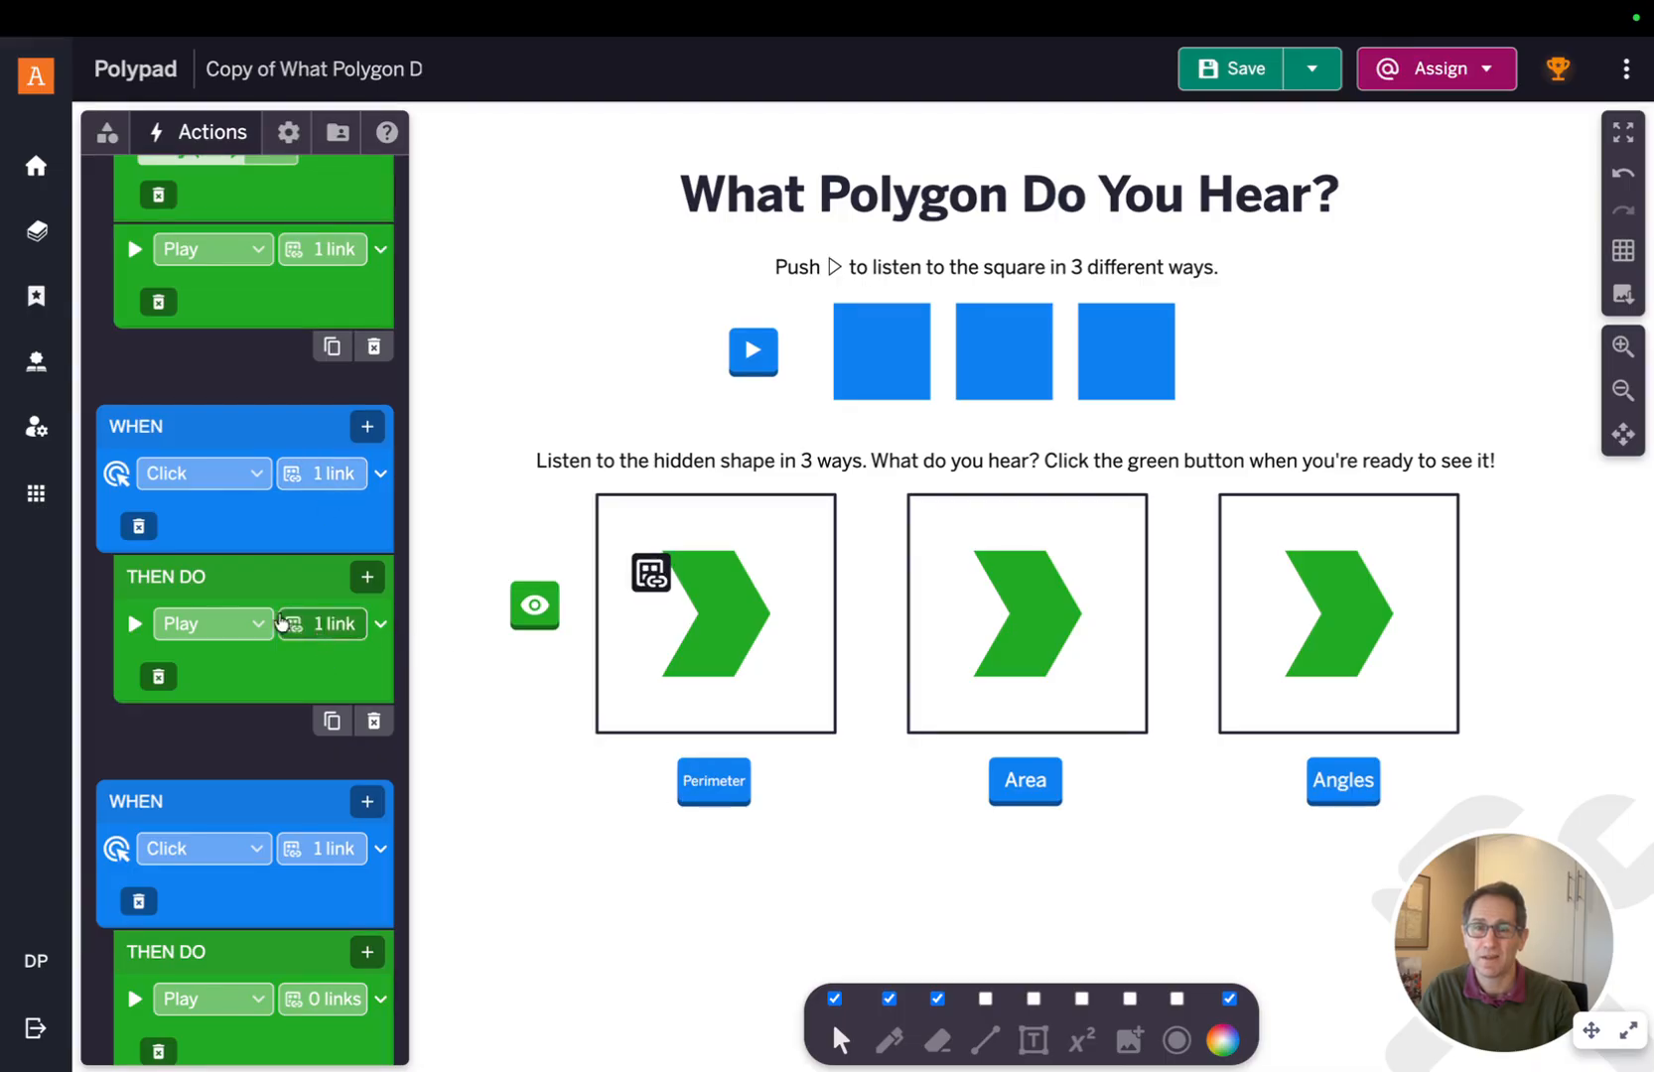
Link the Area button's Play action to the second chevron
{"action": "scroll", "coordinate": [317, 630], "scroll_direction": "down", "scroll_amount": 3}
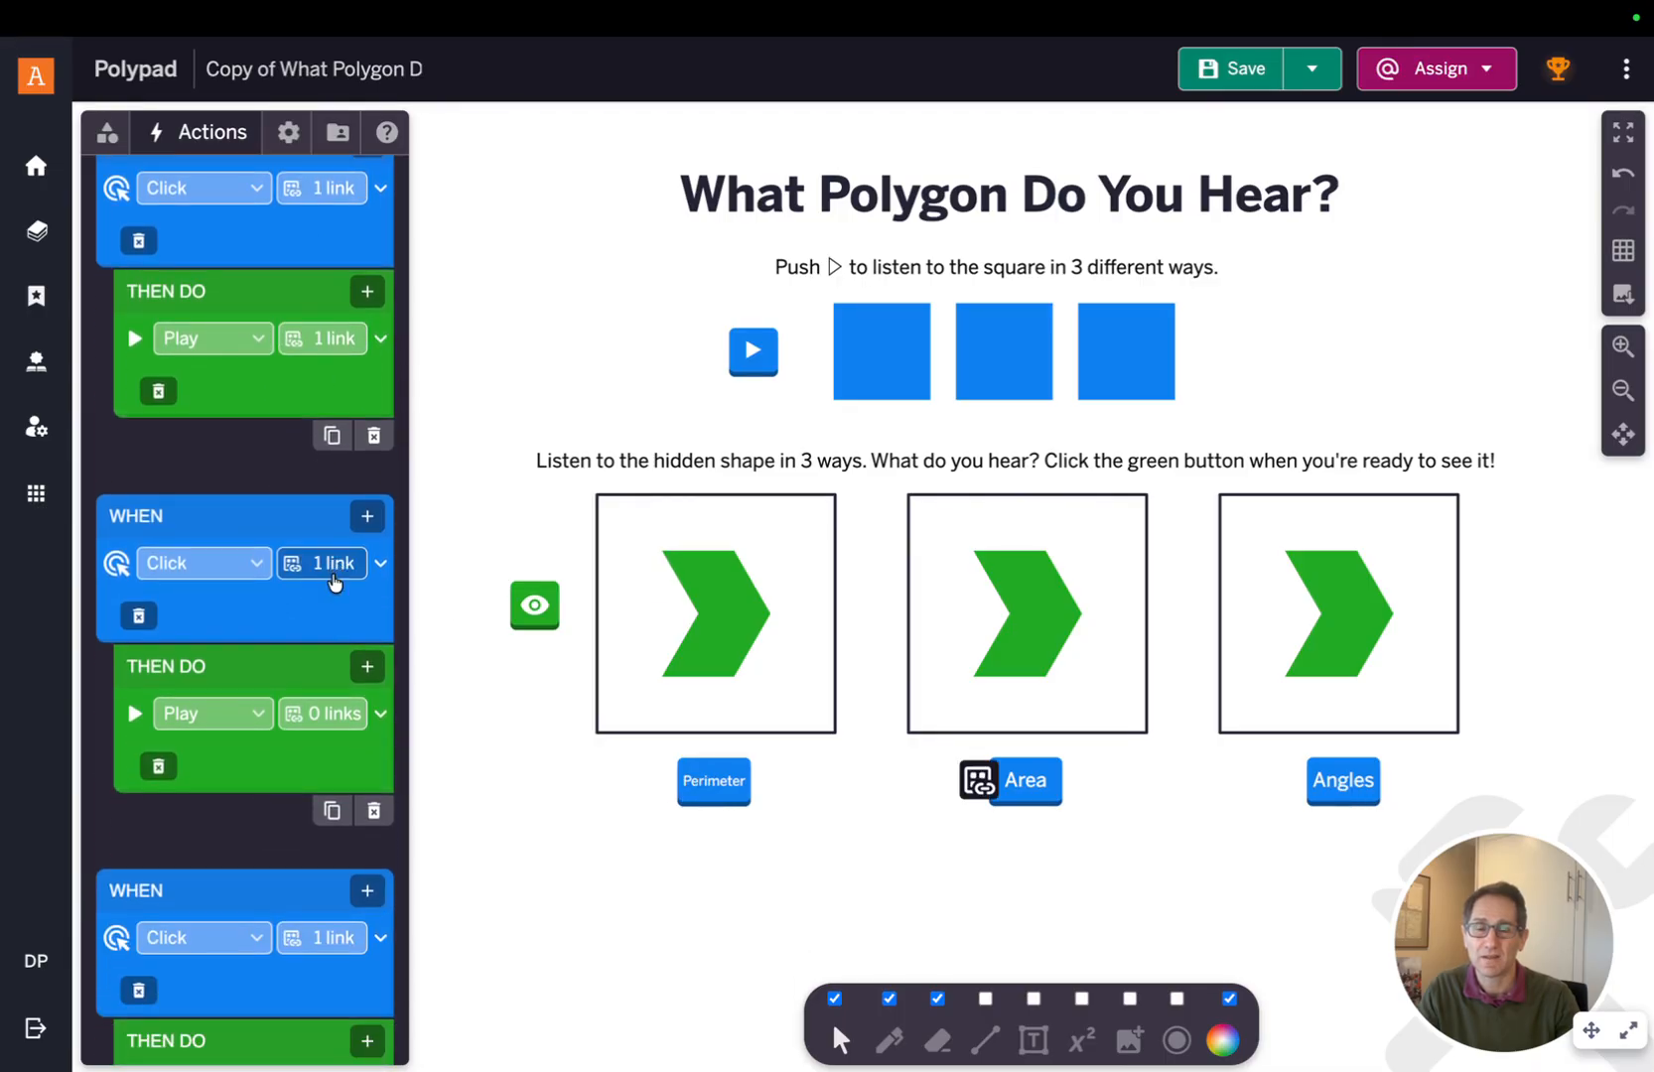
{"action": "left_click", "coordinate": [327, 707]}
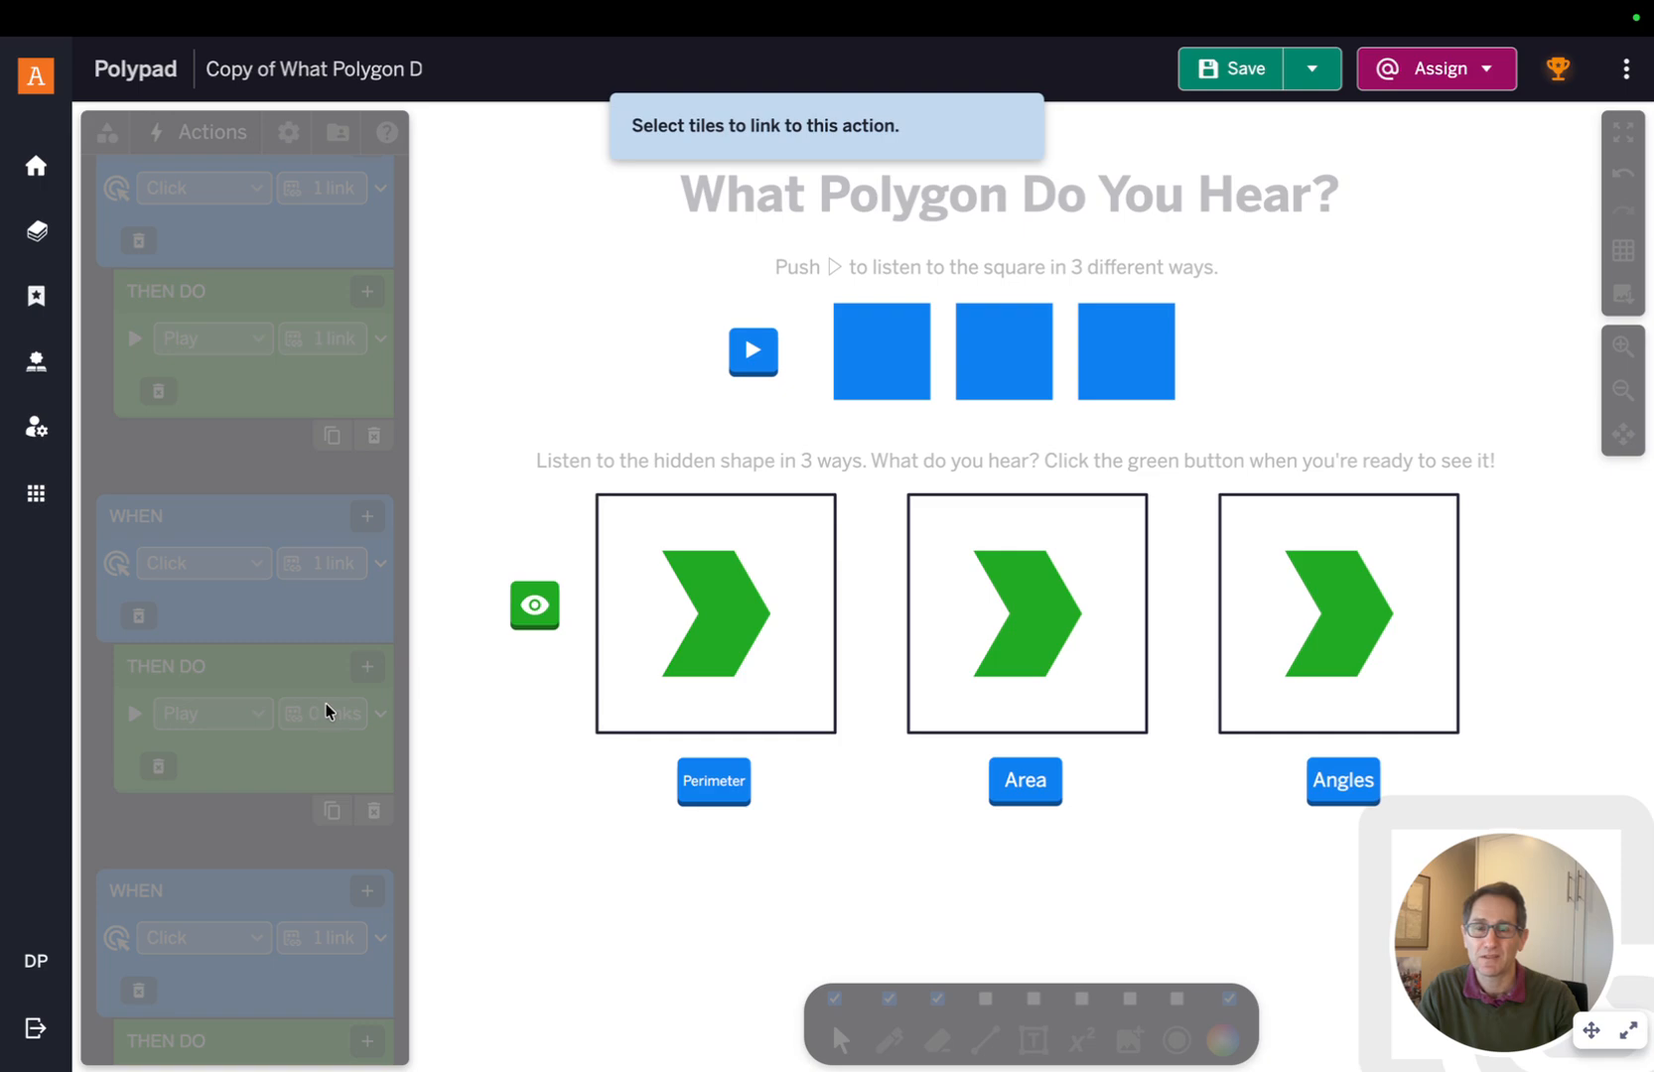
{"action": "left_click", "coordinate": [1025, 650]}
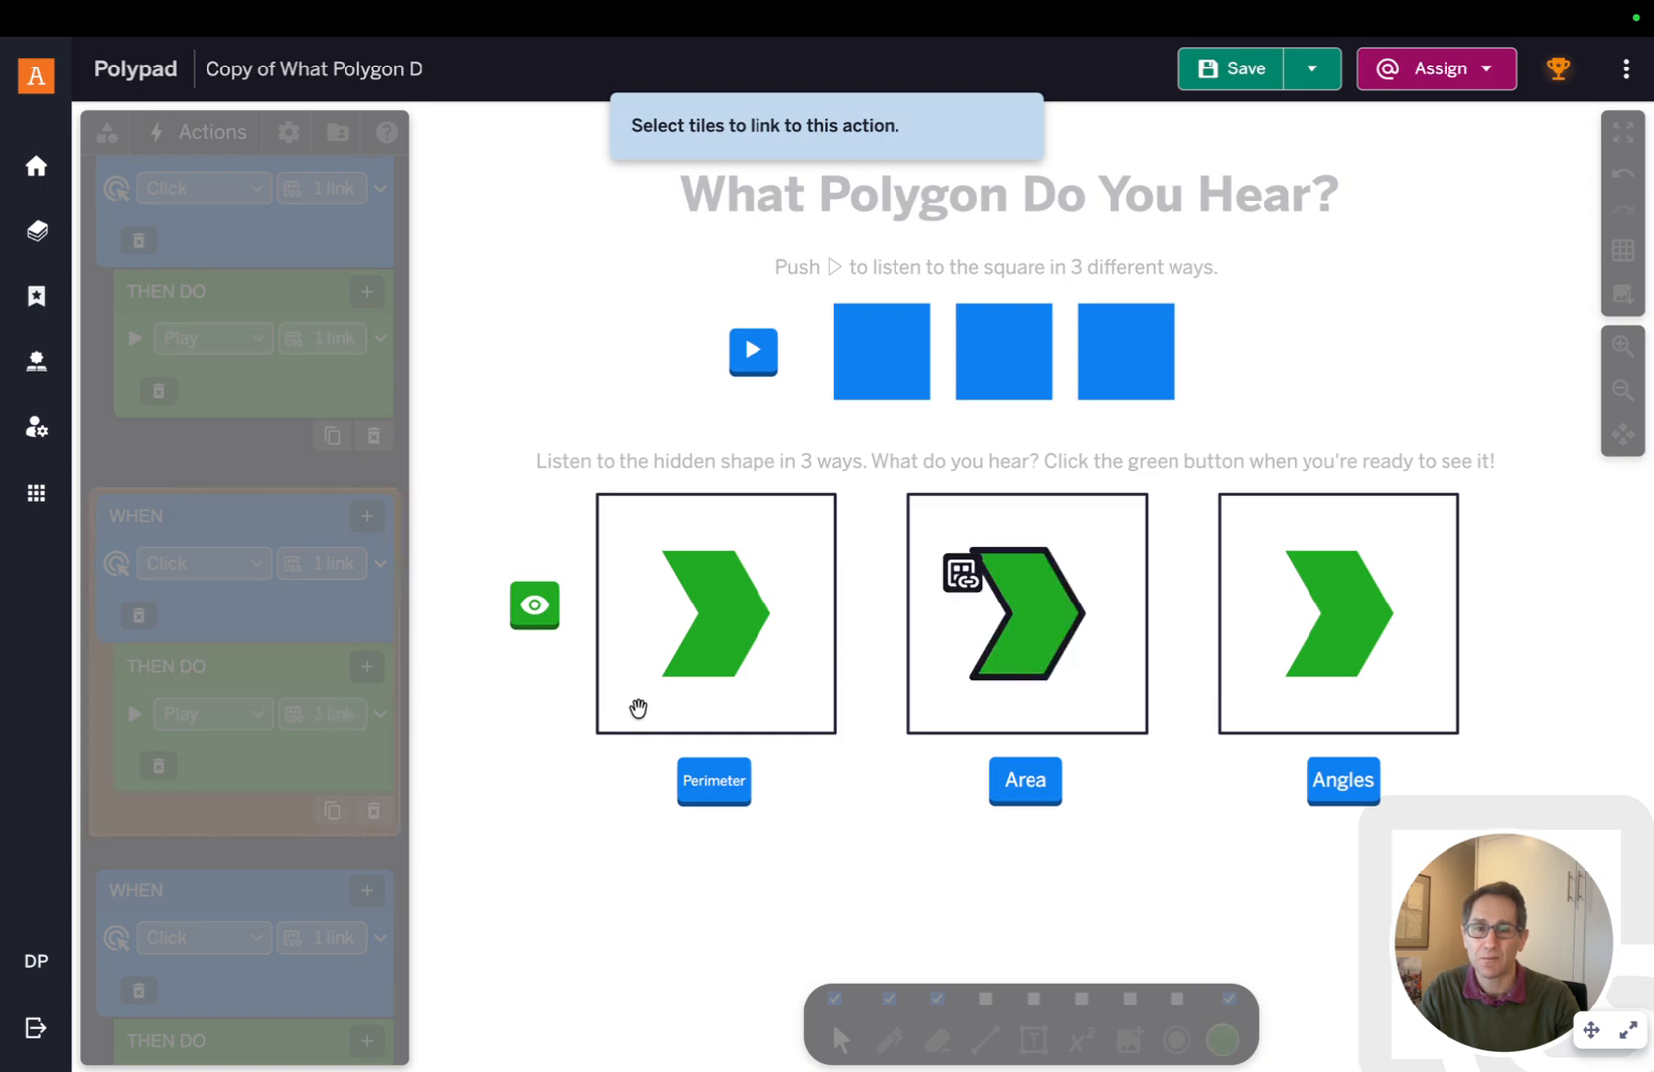
{"action": "left_click", "coordinate": [514, 736]}
Link the Angles button's Play action to the third chevron
{"action": "scroll", "coordinate": [343, 707], "scroll_direction": "down", "scroll_amount": 3}
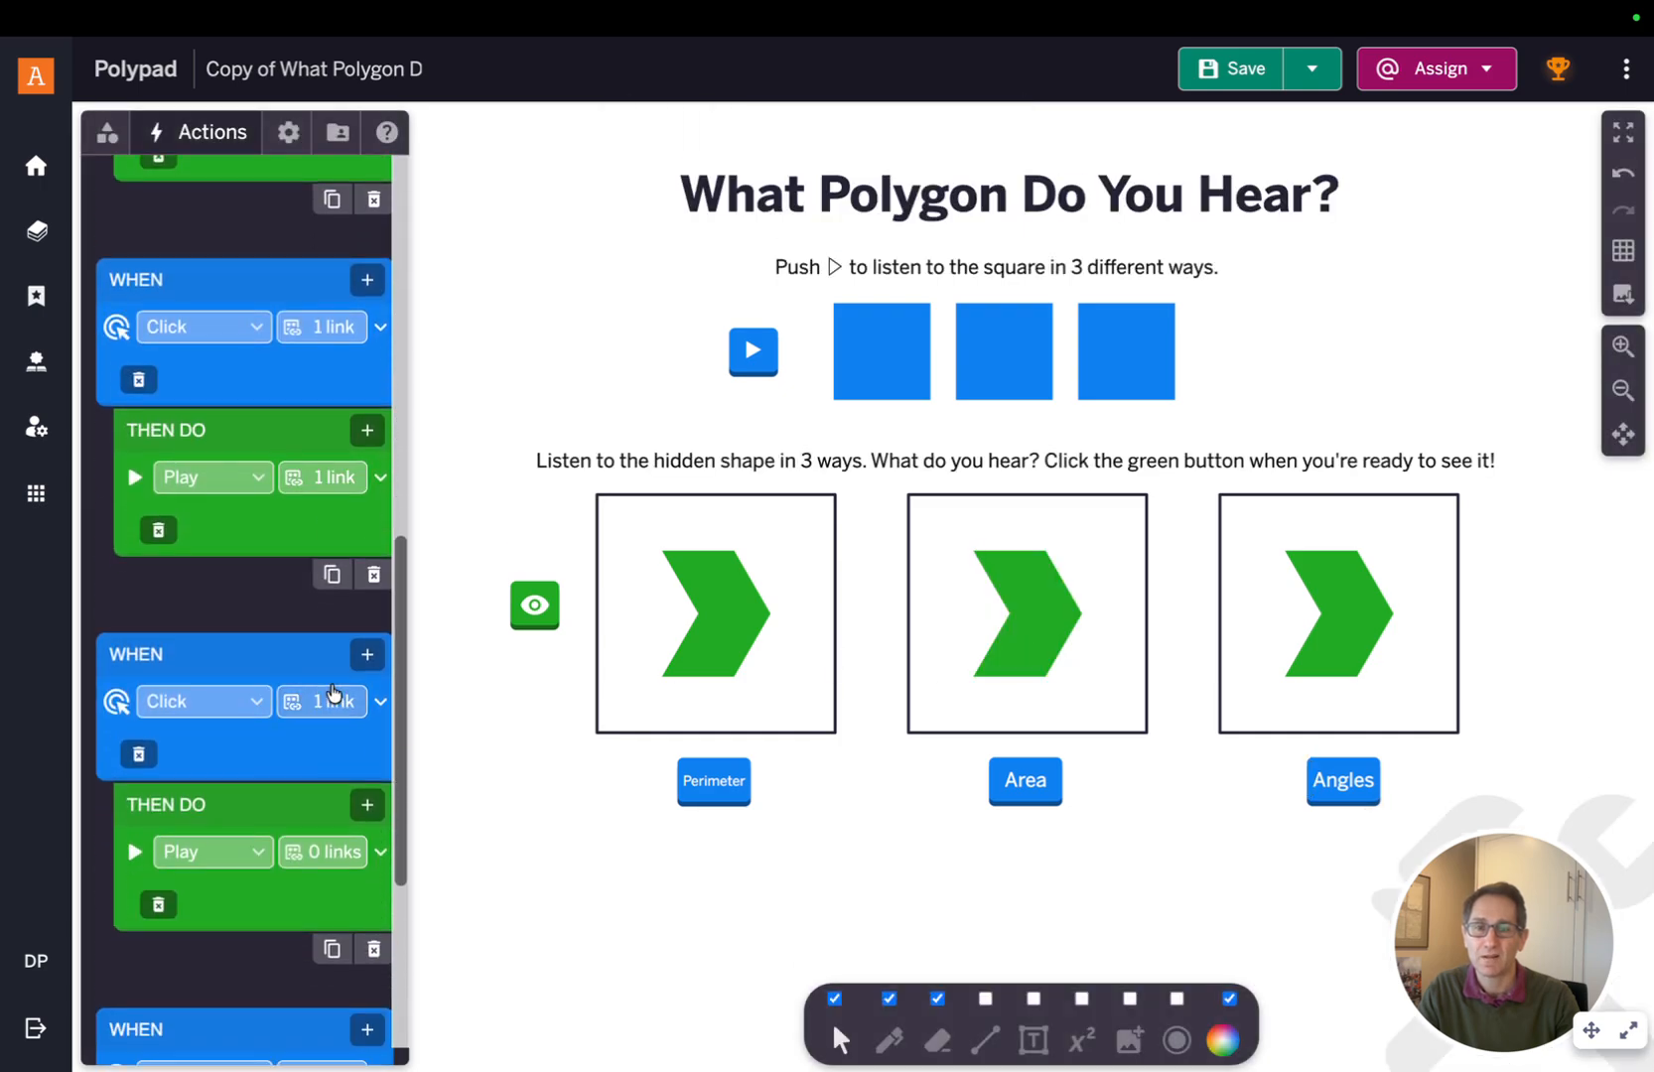
{"action": "left_click", "coordinate": [333, 854]}
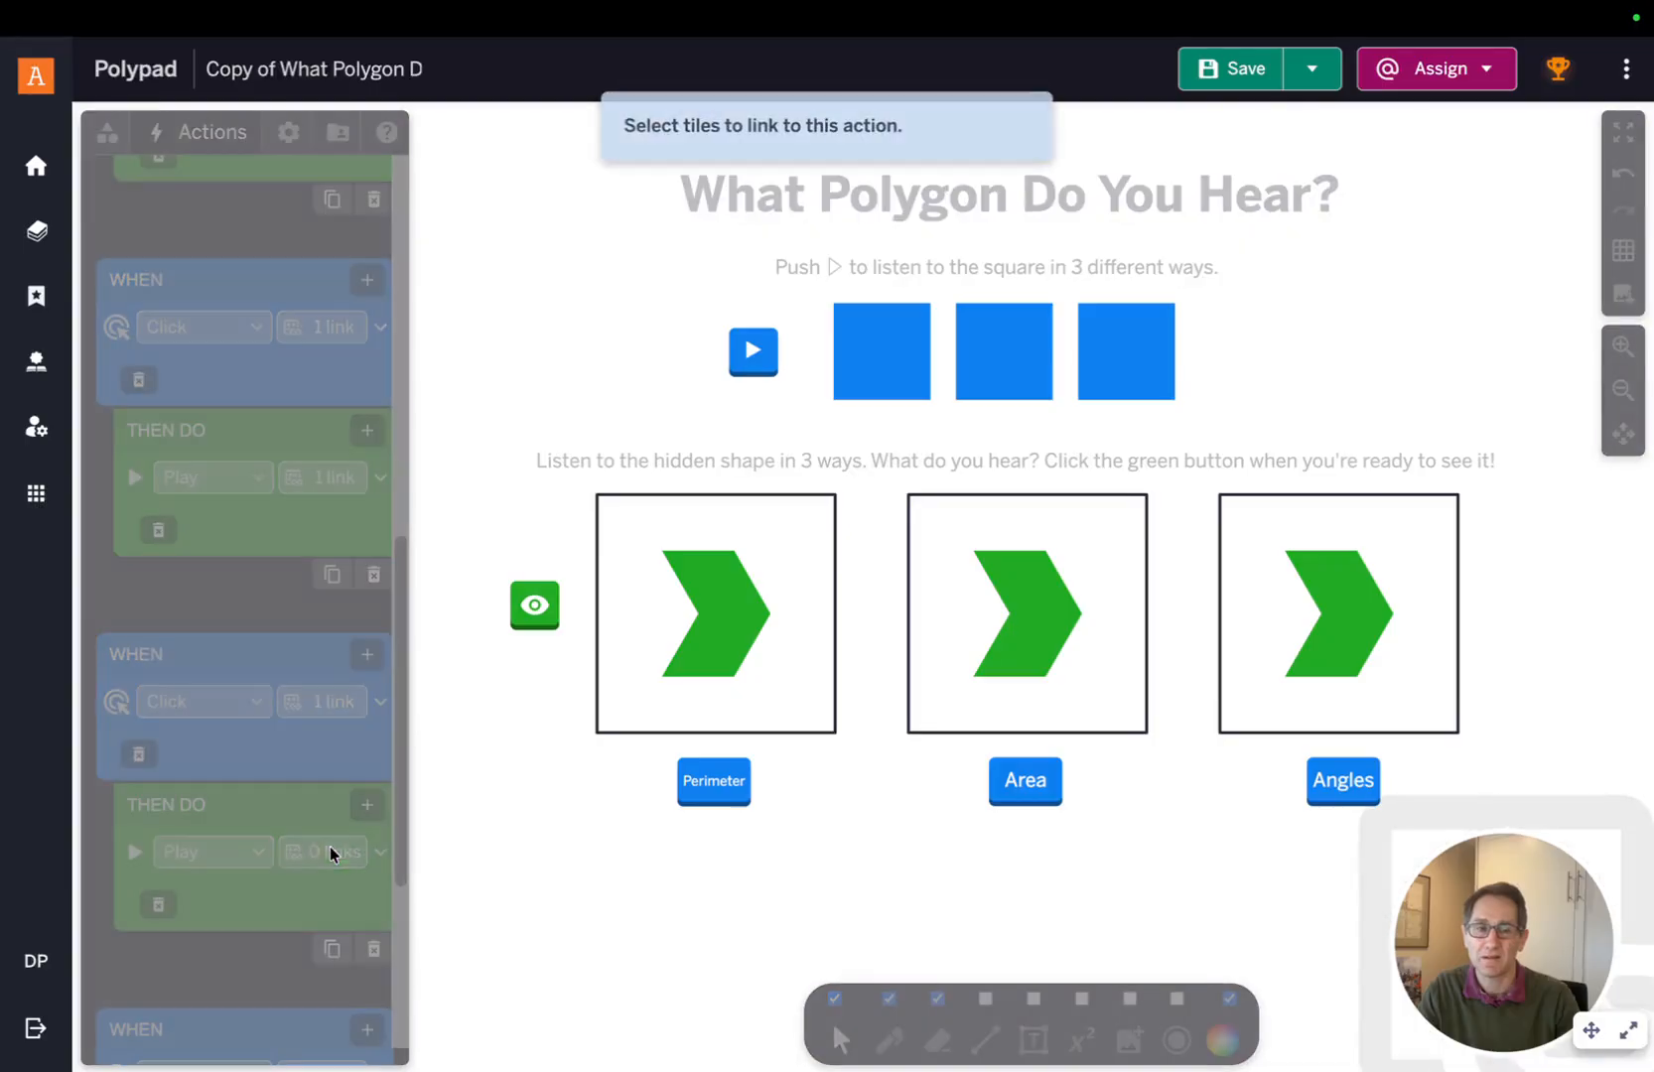
{"action": "left_click", "coordinate": [1341, 657]}
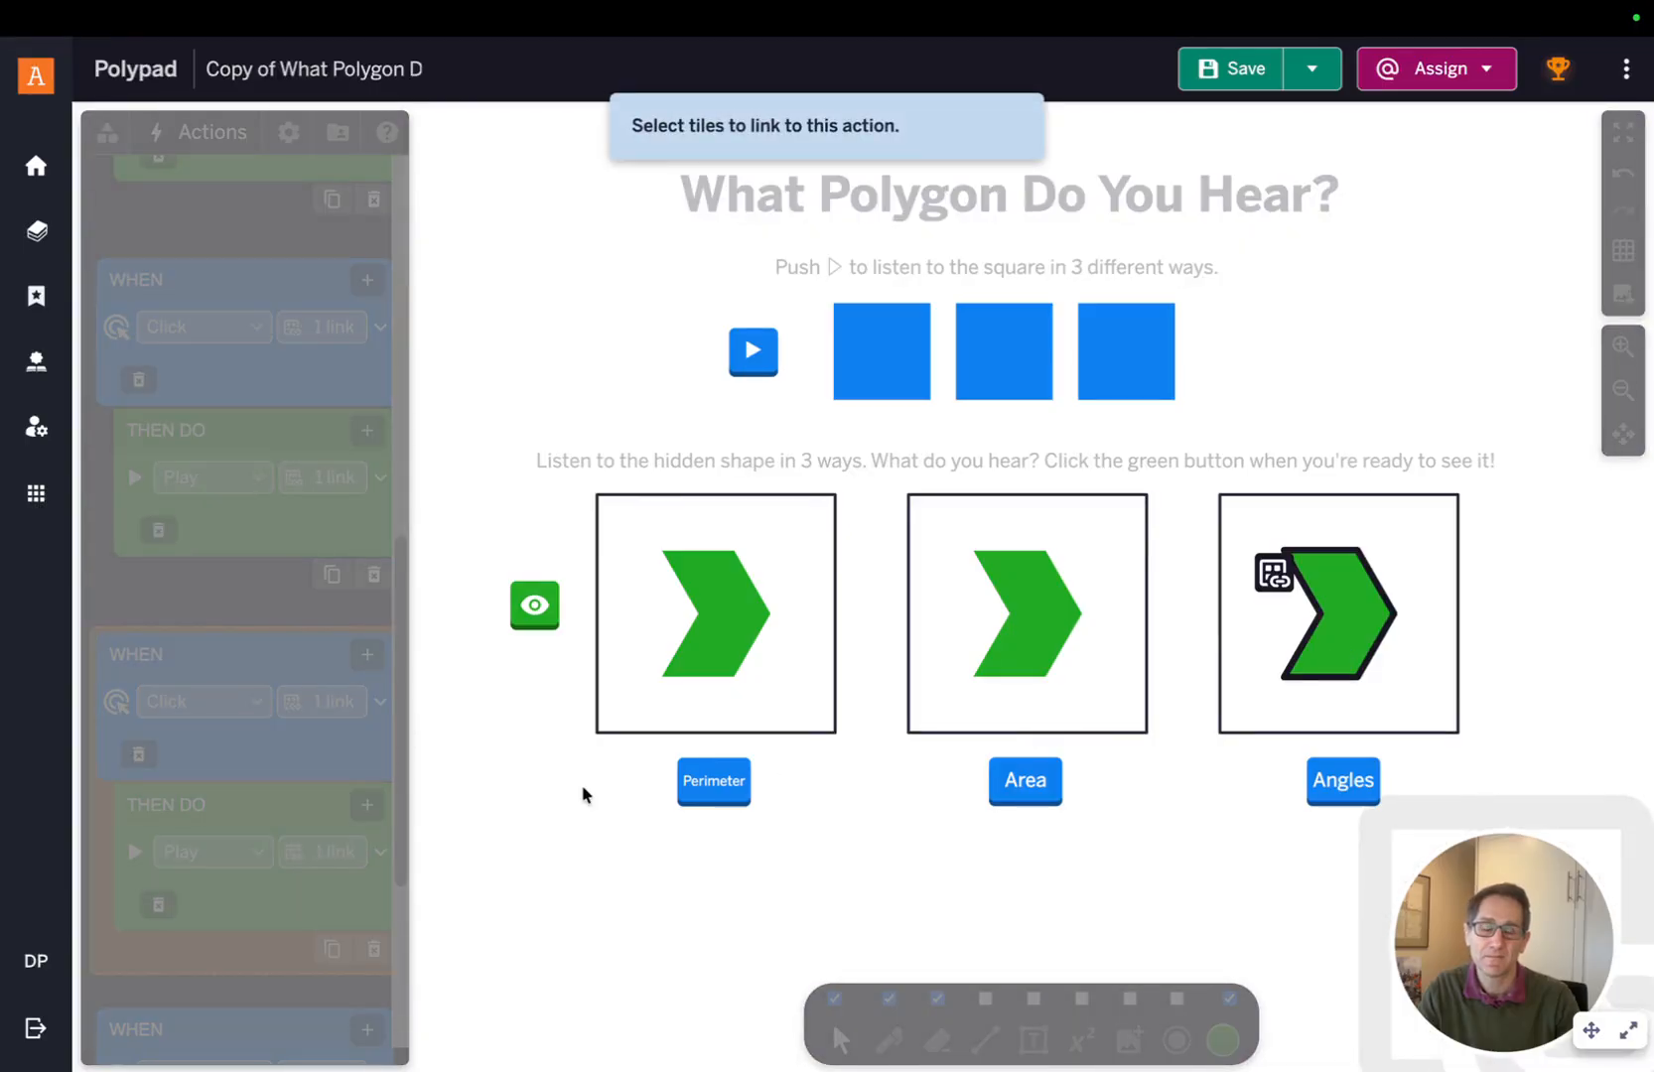
{"action": "left_click", "coordinate": [517, 804]}
Link the eye button's Toggle action to all three chevrons
{"action": "scroll", "coordinate": [284, 735], "scroll_direction": "down", "scroll_amount": 4}
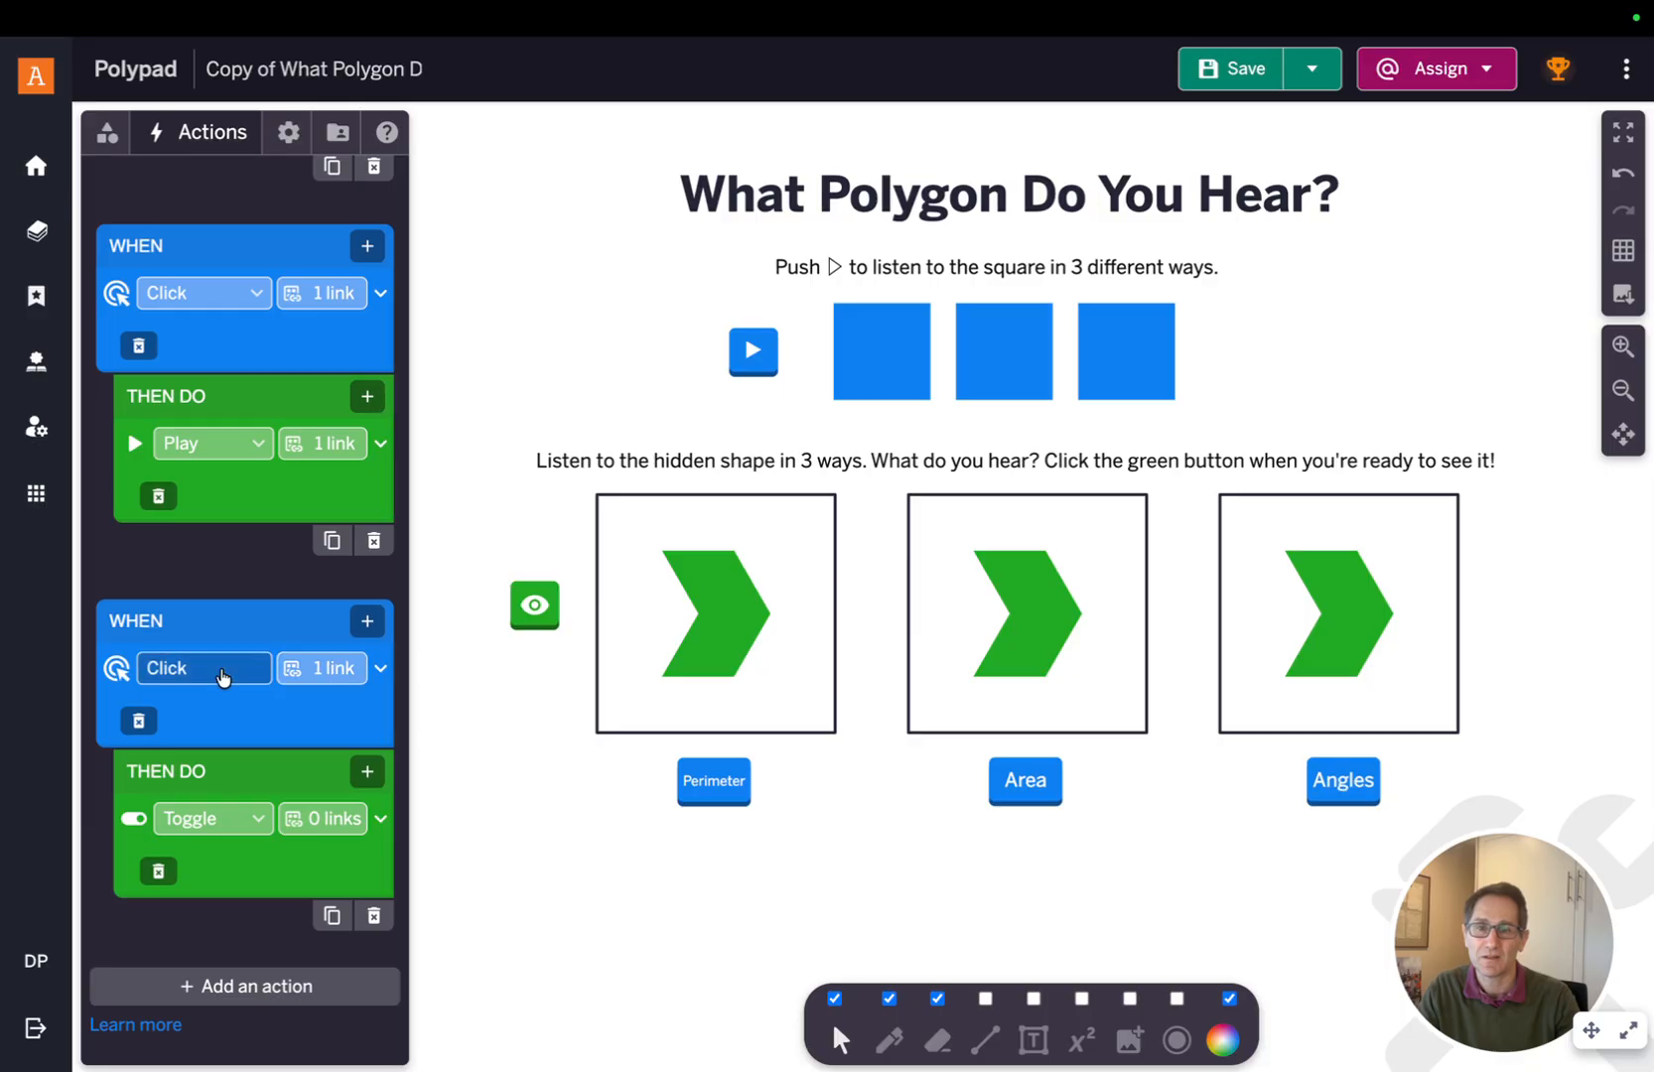
{"action": "left_click", "coordinate": [338, 828]}
{"action": "left_click", "coordinate": [716, 657]}
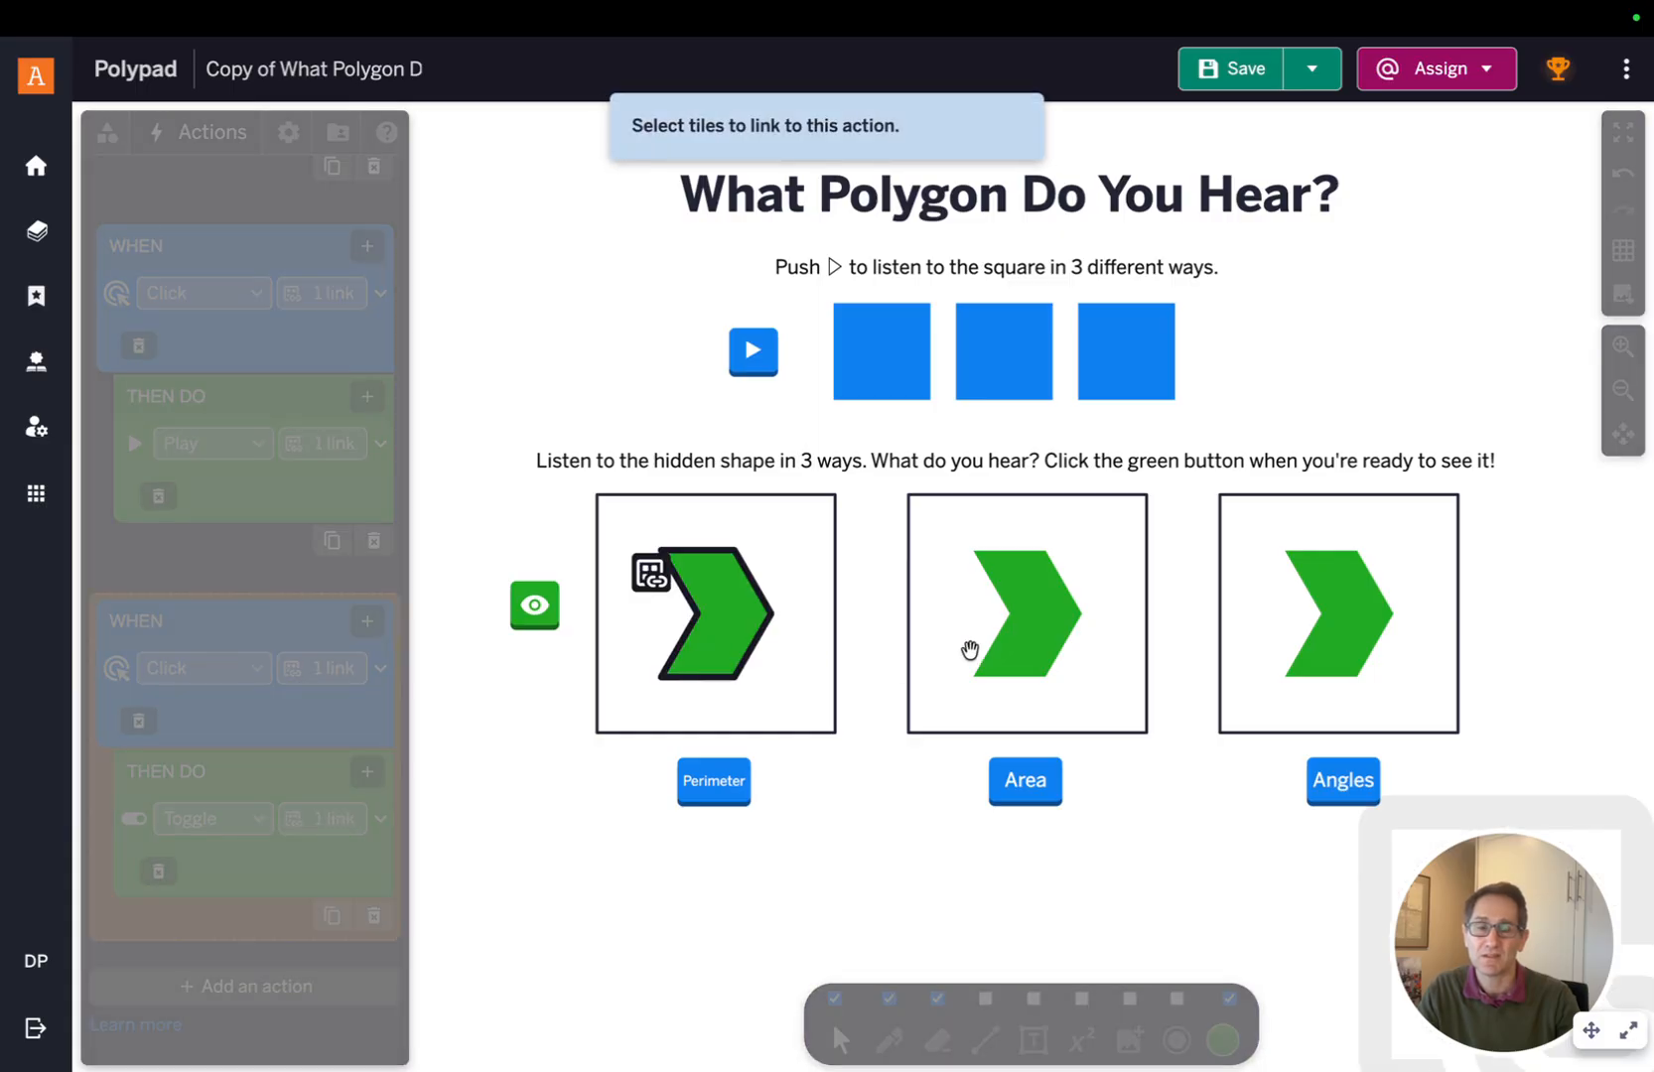
{"action": "left_click", "coordinate": [1022, 647]}
{"action": "left_click", "coordinate": [1316, 643]}
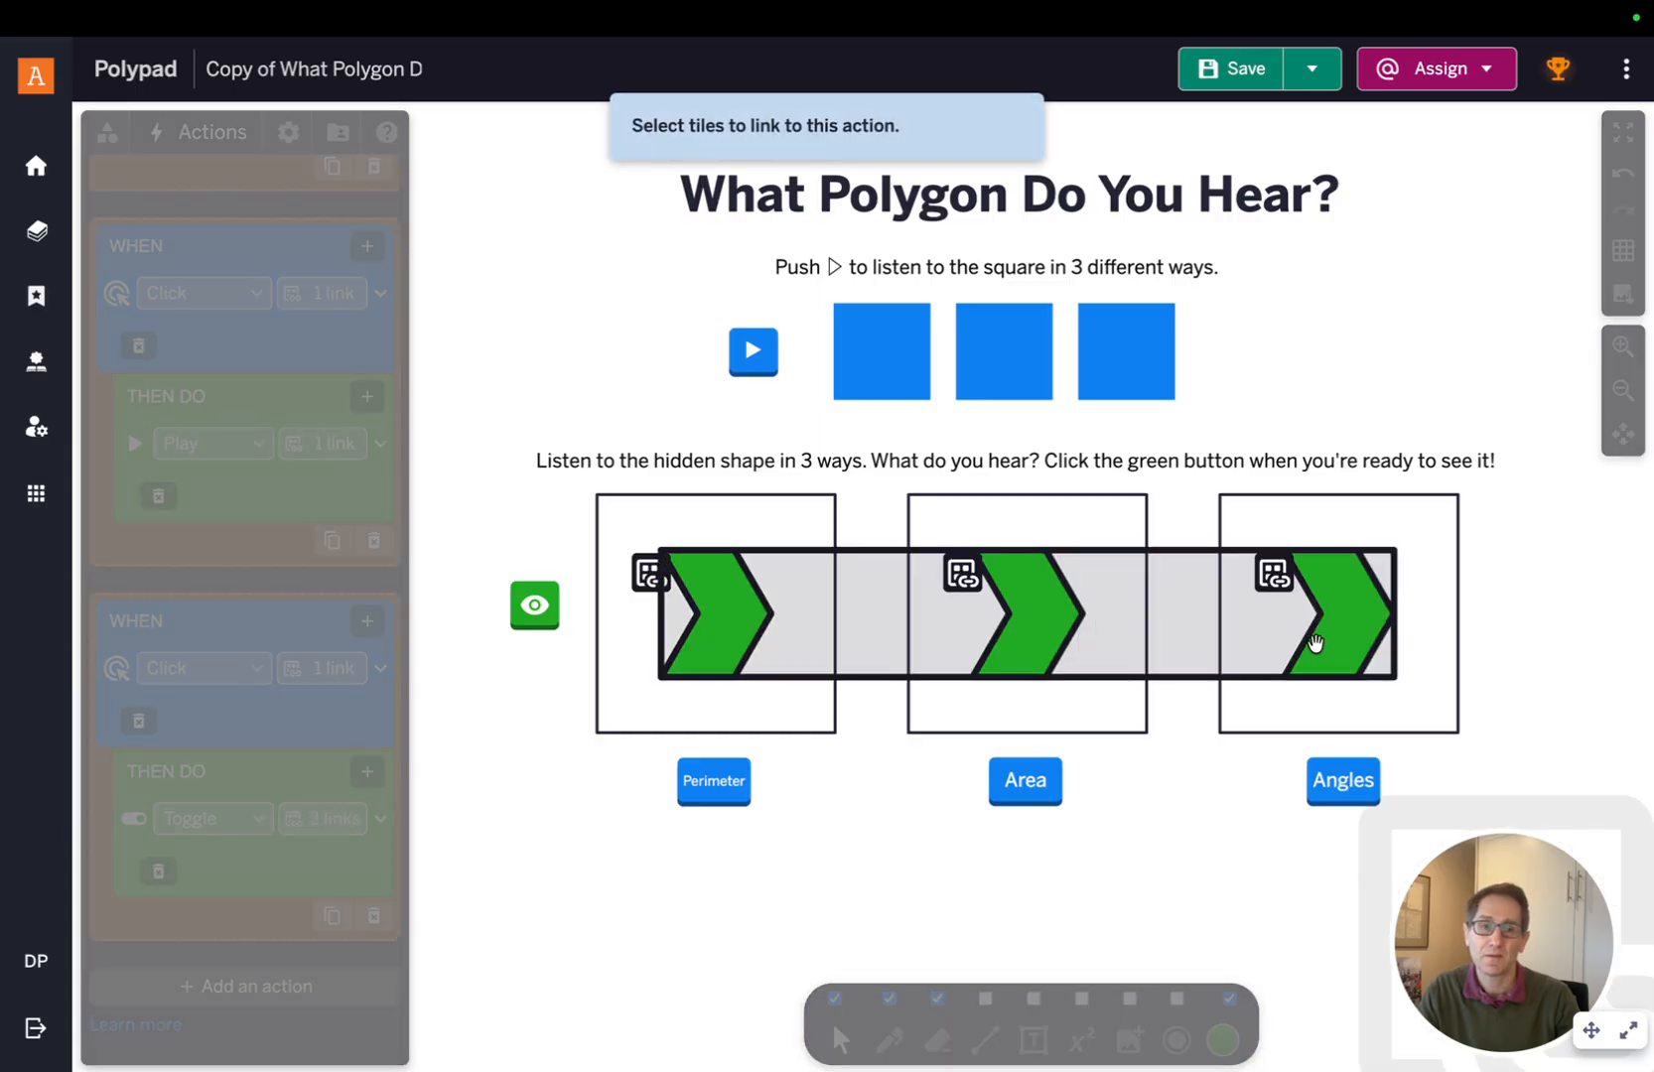
{"action": "left_click", "coordinate": [633, 858]}
Turn off authoring mode in the Settings panel
{"action": "scroll", "coordinate": [314, 775], "scroll_direction": "down", "scroll_amount": 8}
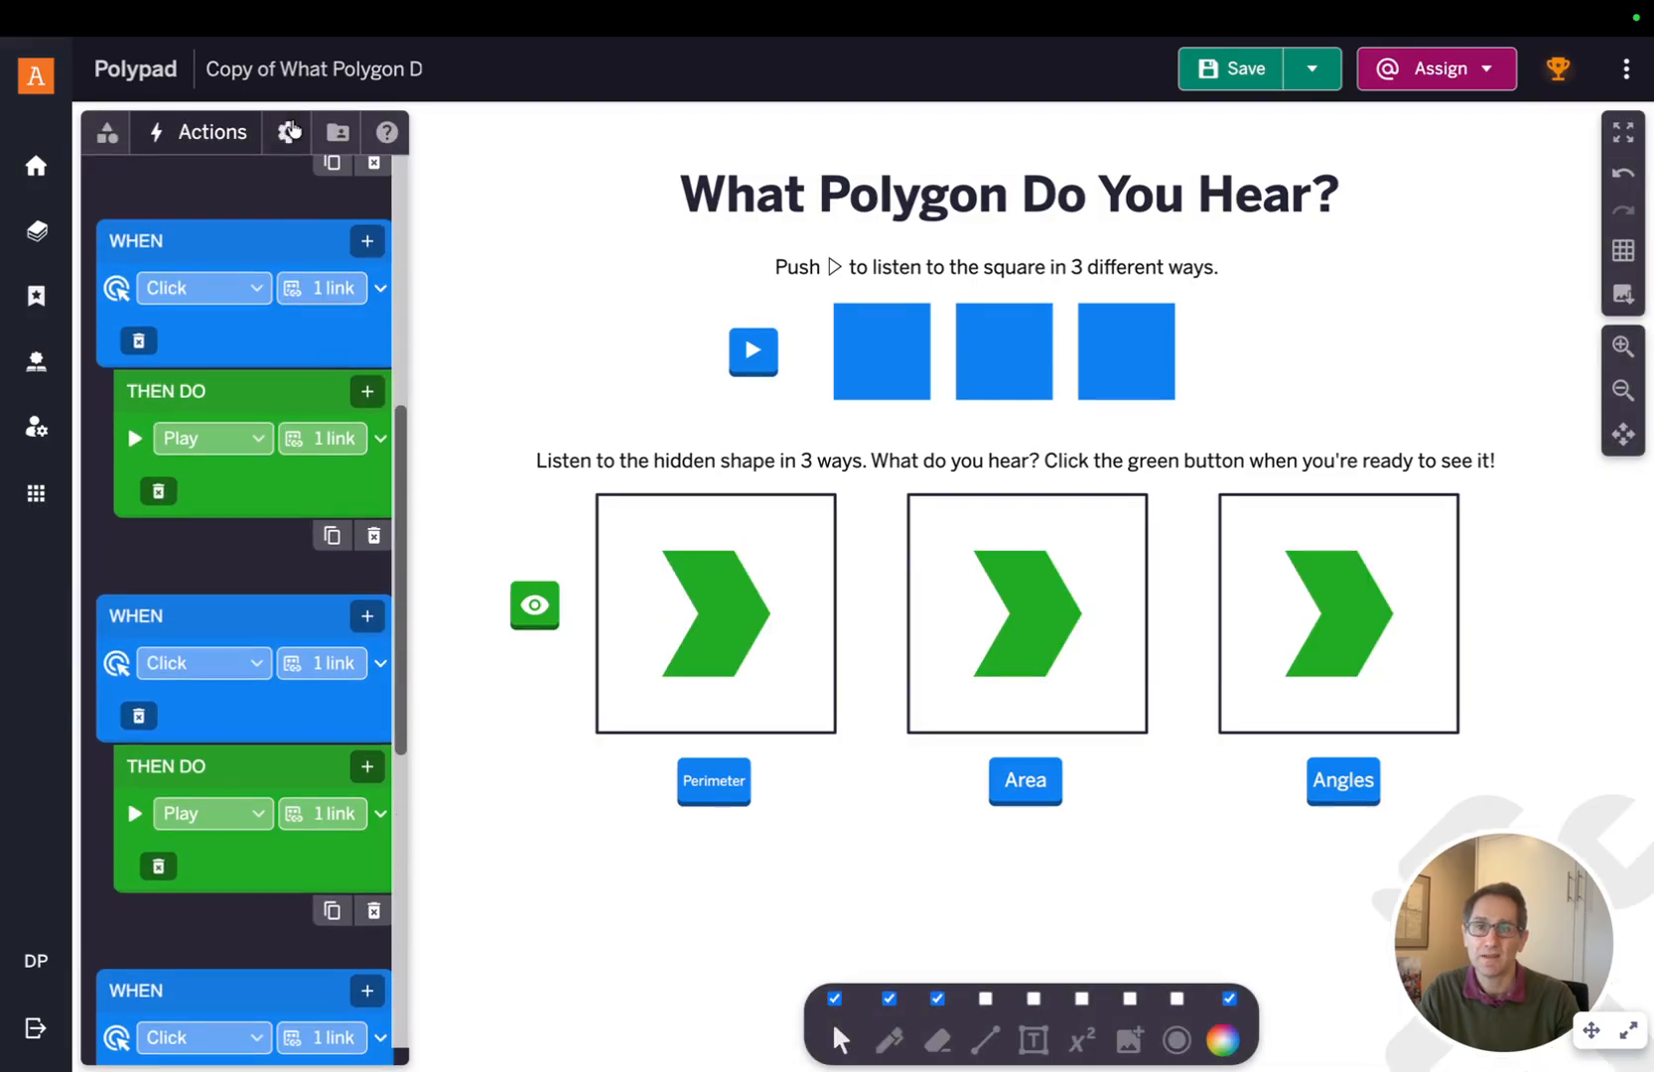
{"action": "left_click", "coordinate": [287, 132]}
{"action": "left_click", "coordinate": [370, 262]}
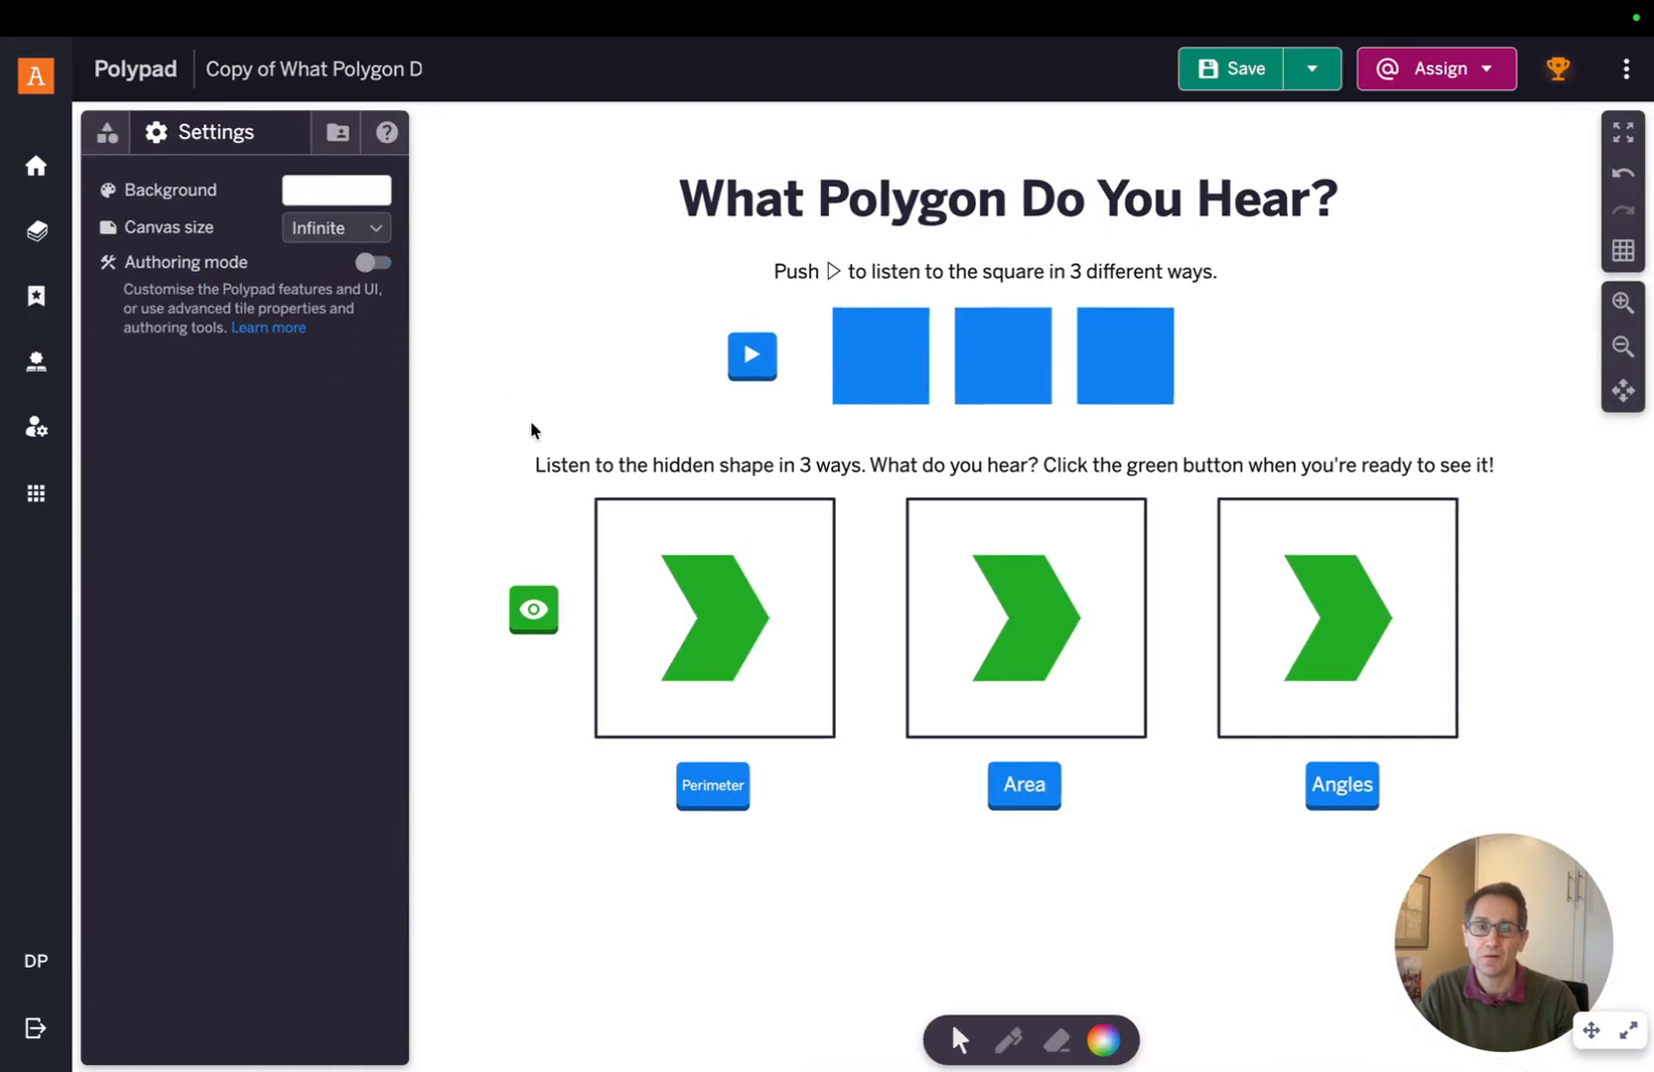
Test the eye button and play the Perimeter and Area sounds on the chevrons
{"action": "left_click", "coordinate": [505, 654]}
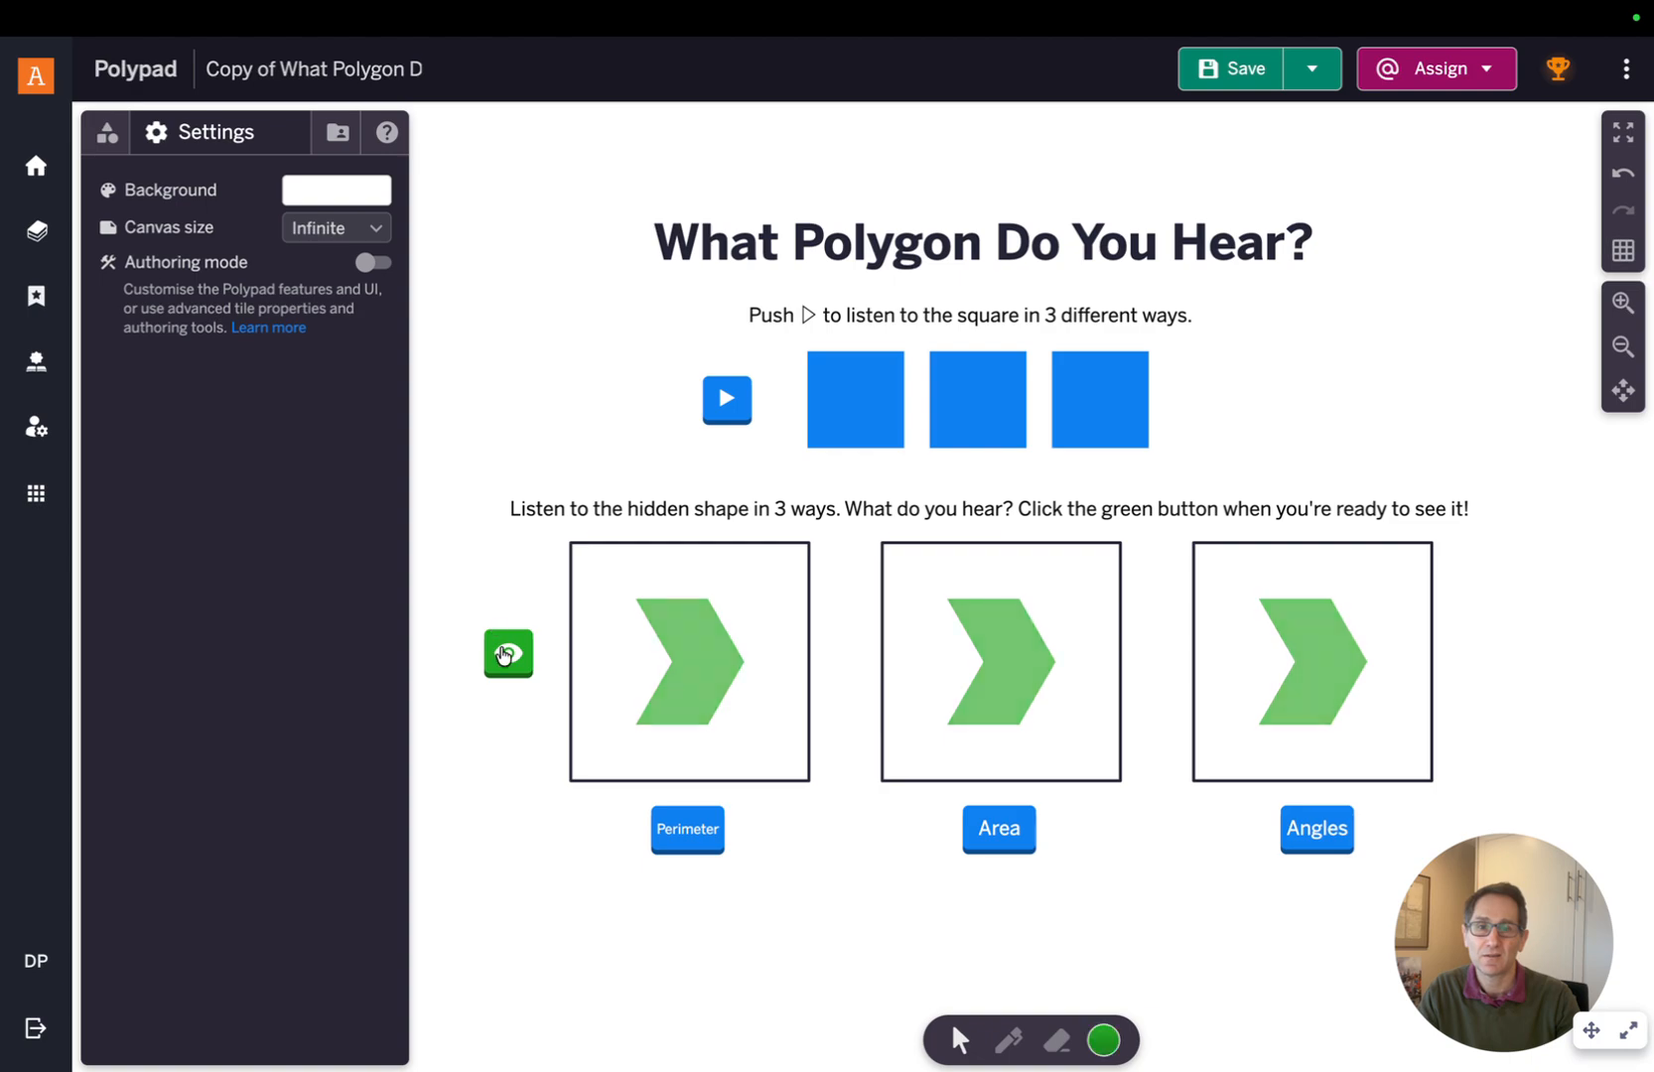
{"action": "left_click", "coordinate": [506, 654]}
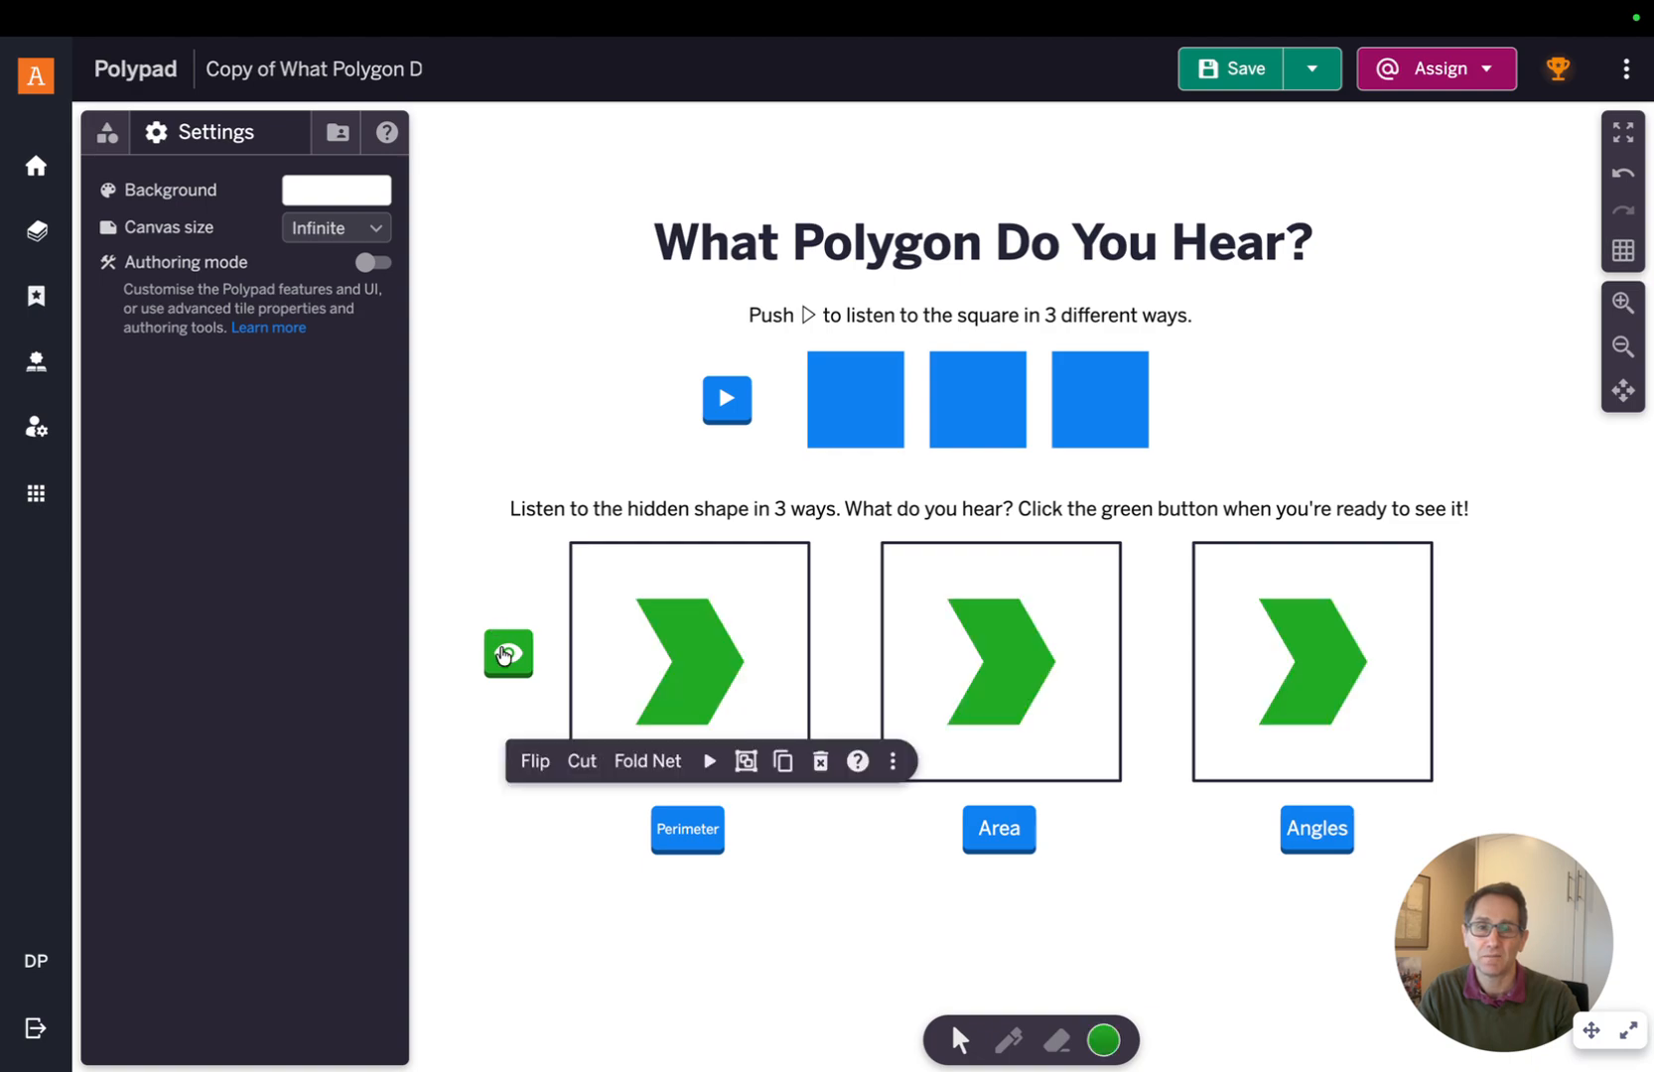
{"action": "left_click", "coordinate": [595, 892]}
{"action": "left_click", "coordinate": [687, 829]}
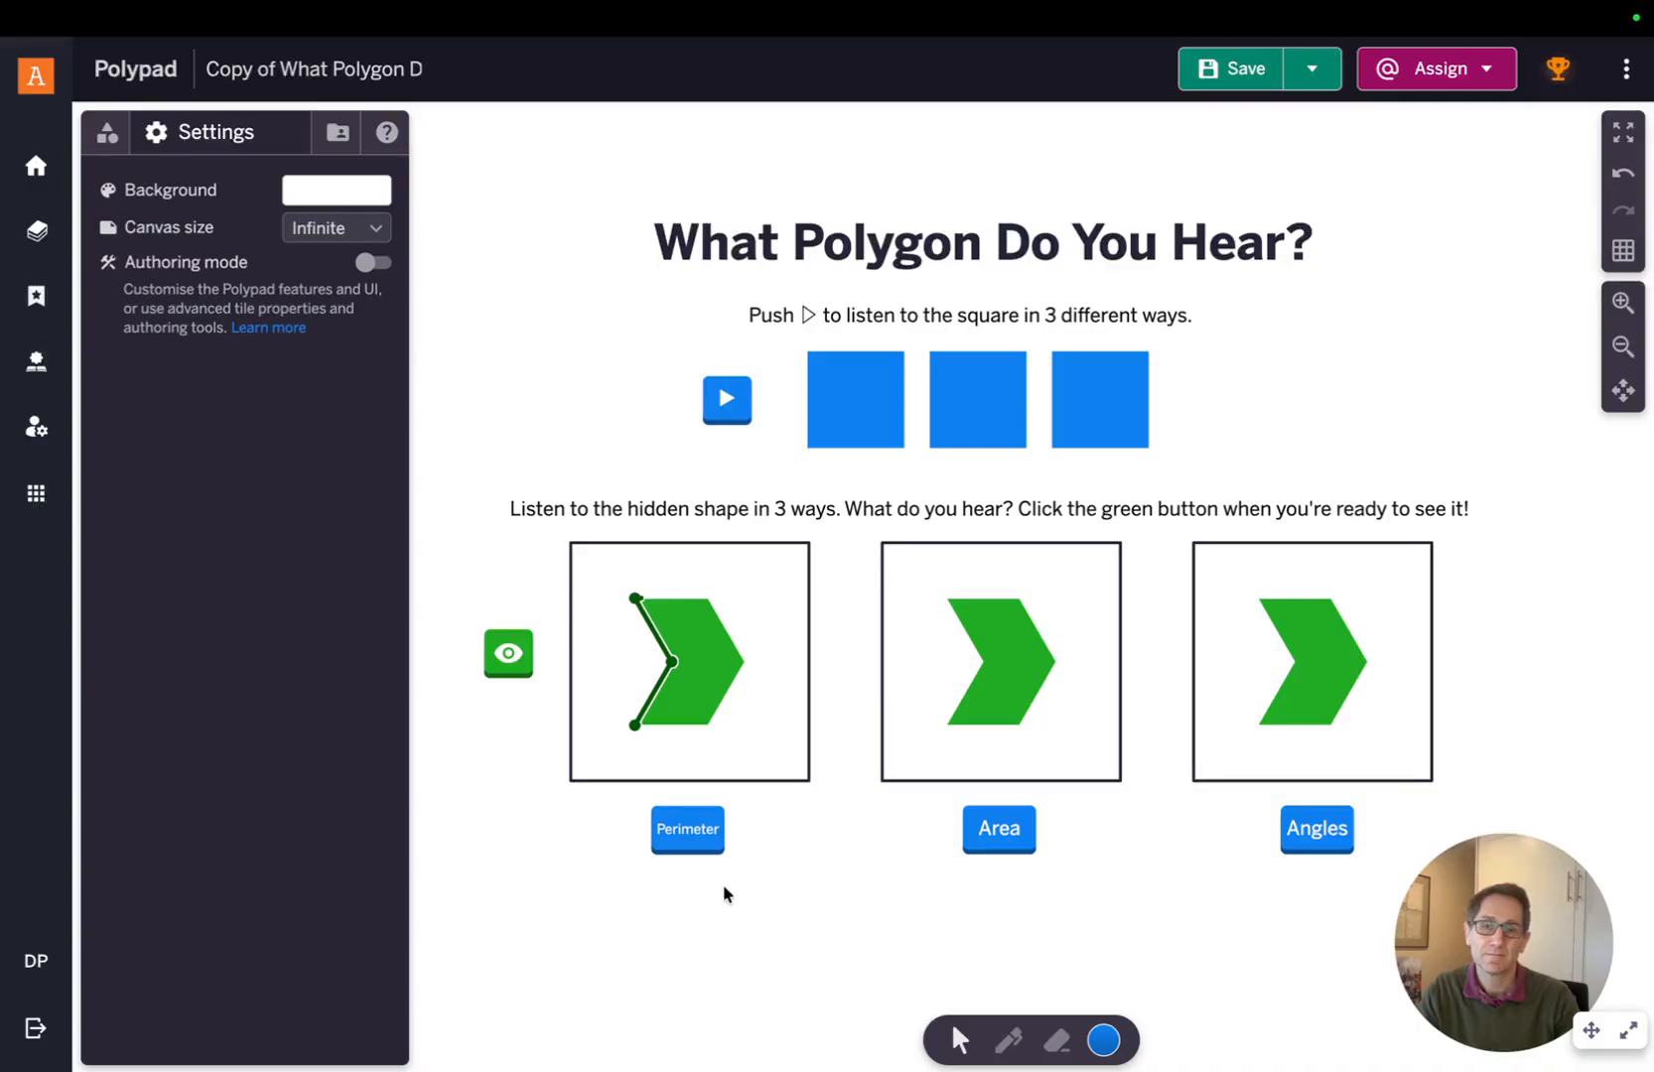
{"action": "left_click", "coordinate": [1001, 832]}
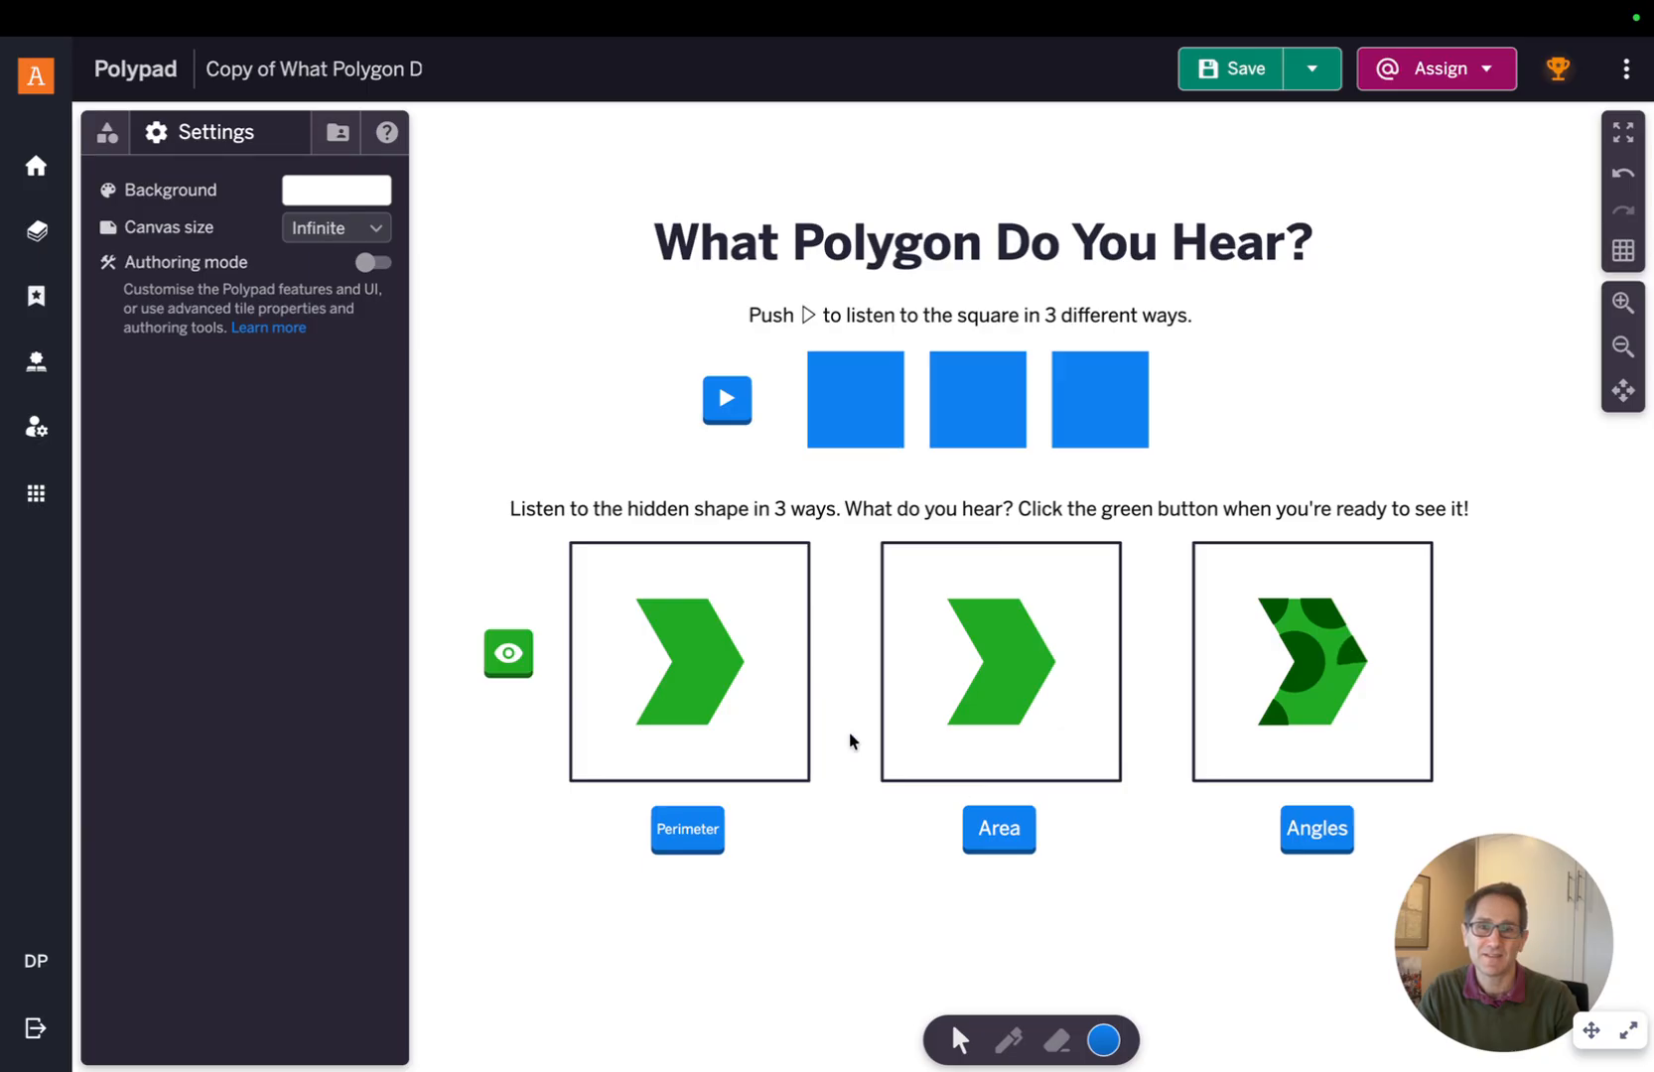
Hide the chevrons with the eye button and save the Polypad
{"action": "left_click", "coordinate": [512, 660]}
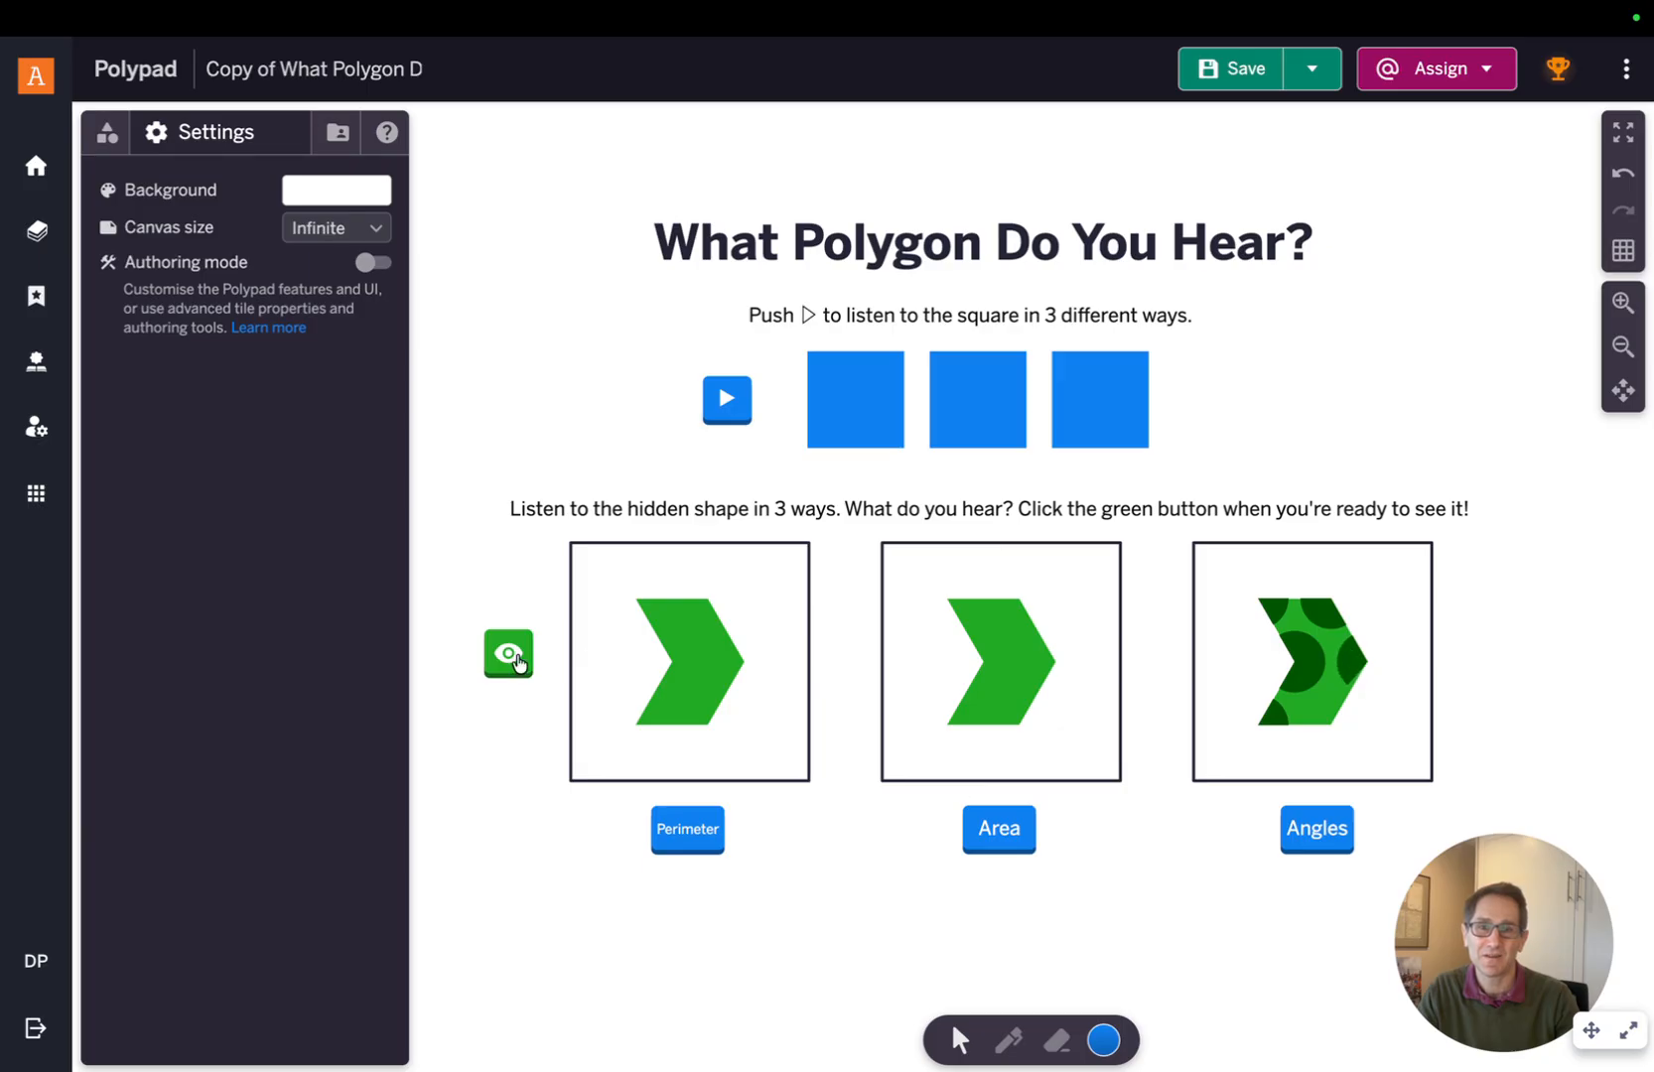
{"action": "left_click", "coordinate": [1235, 79]}
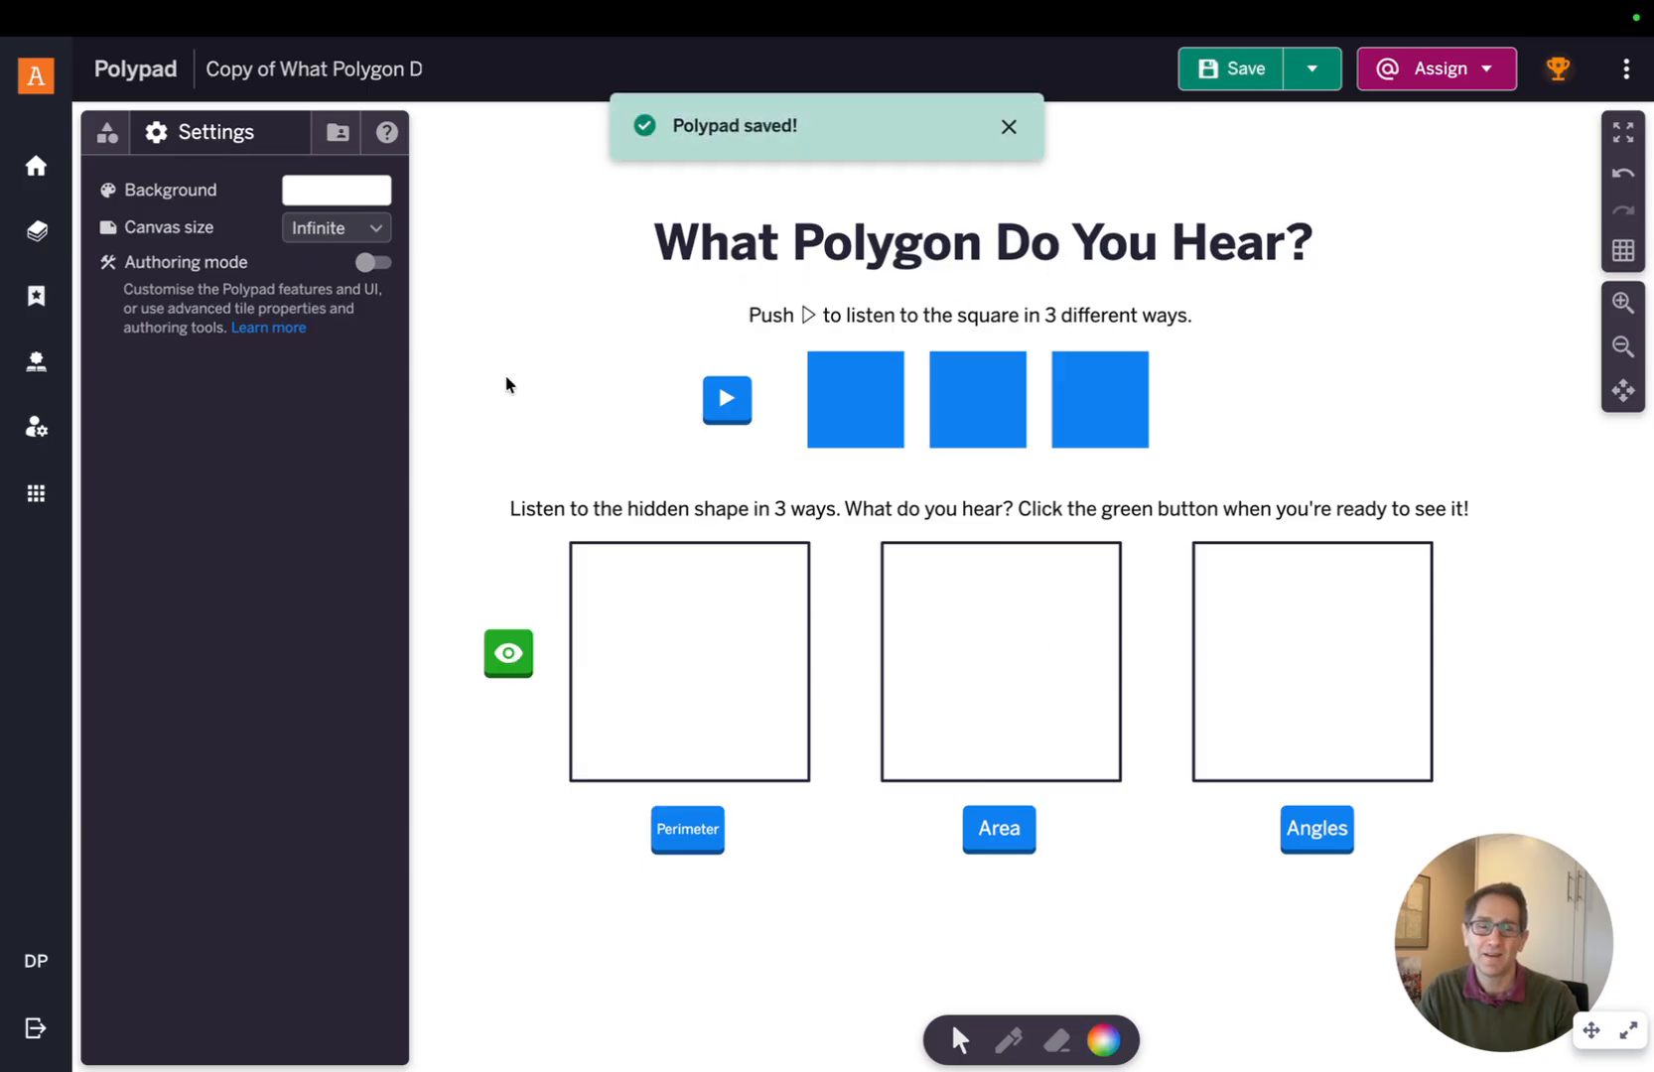
Reveal the chevrons again with the eye button
{"action": "scroll", "coordinate": [507, 386], "scroll_direction": "up", "scroll_amount": 1}
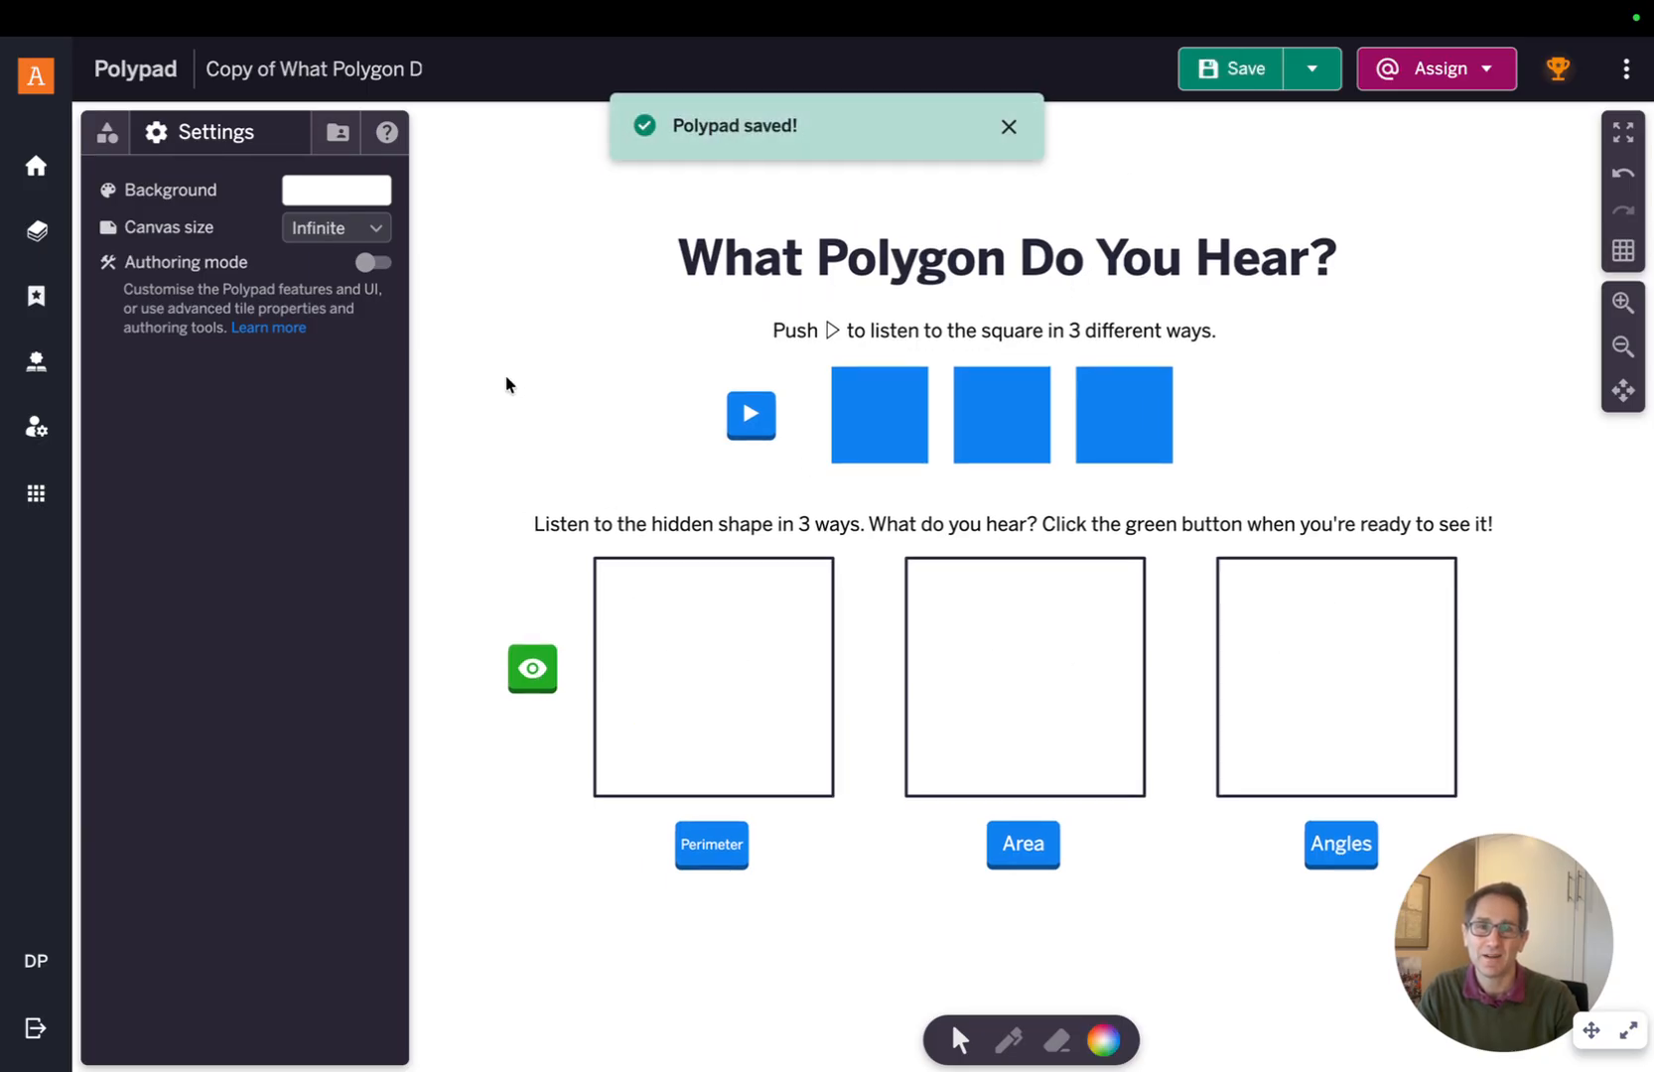
{"action": "left_click", "coordinate": [528, 672]}
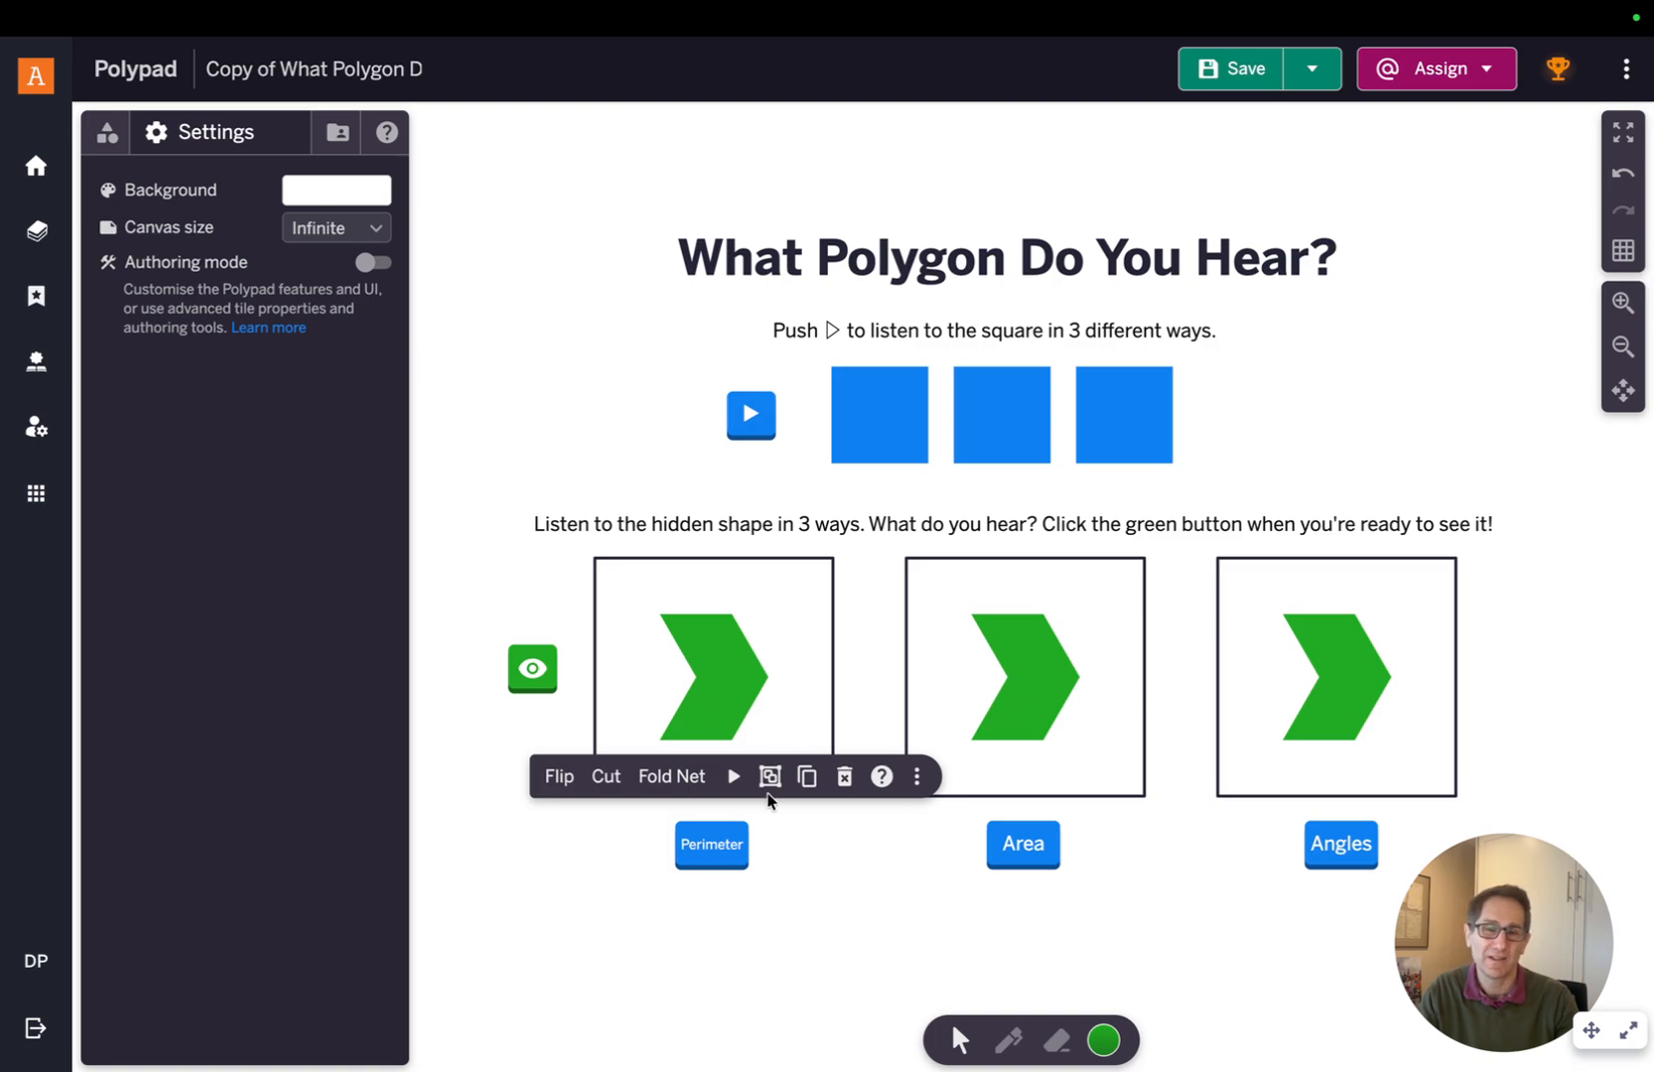
{"action": "left_click", "coordinate": [826, 879]}
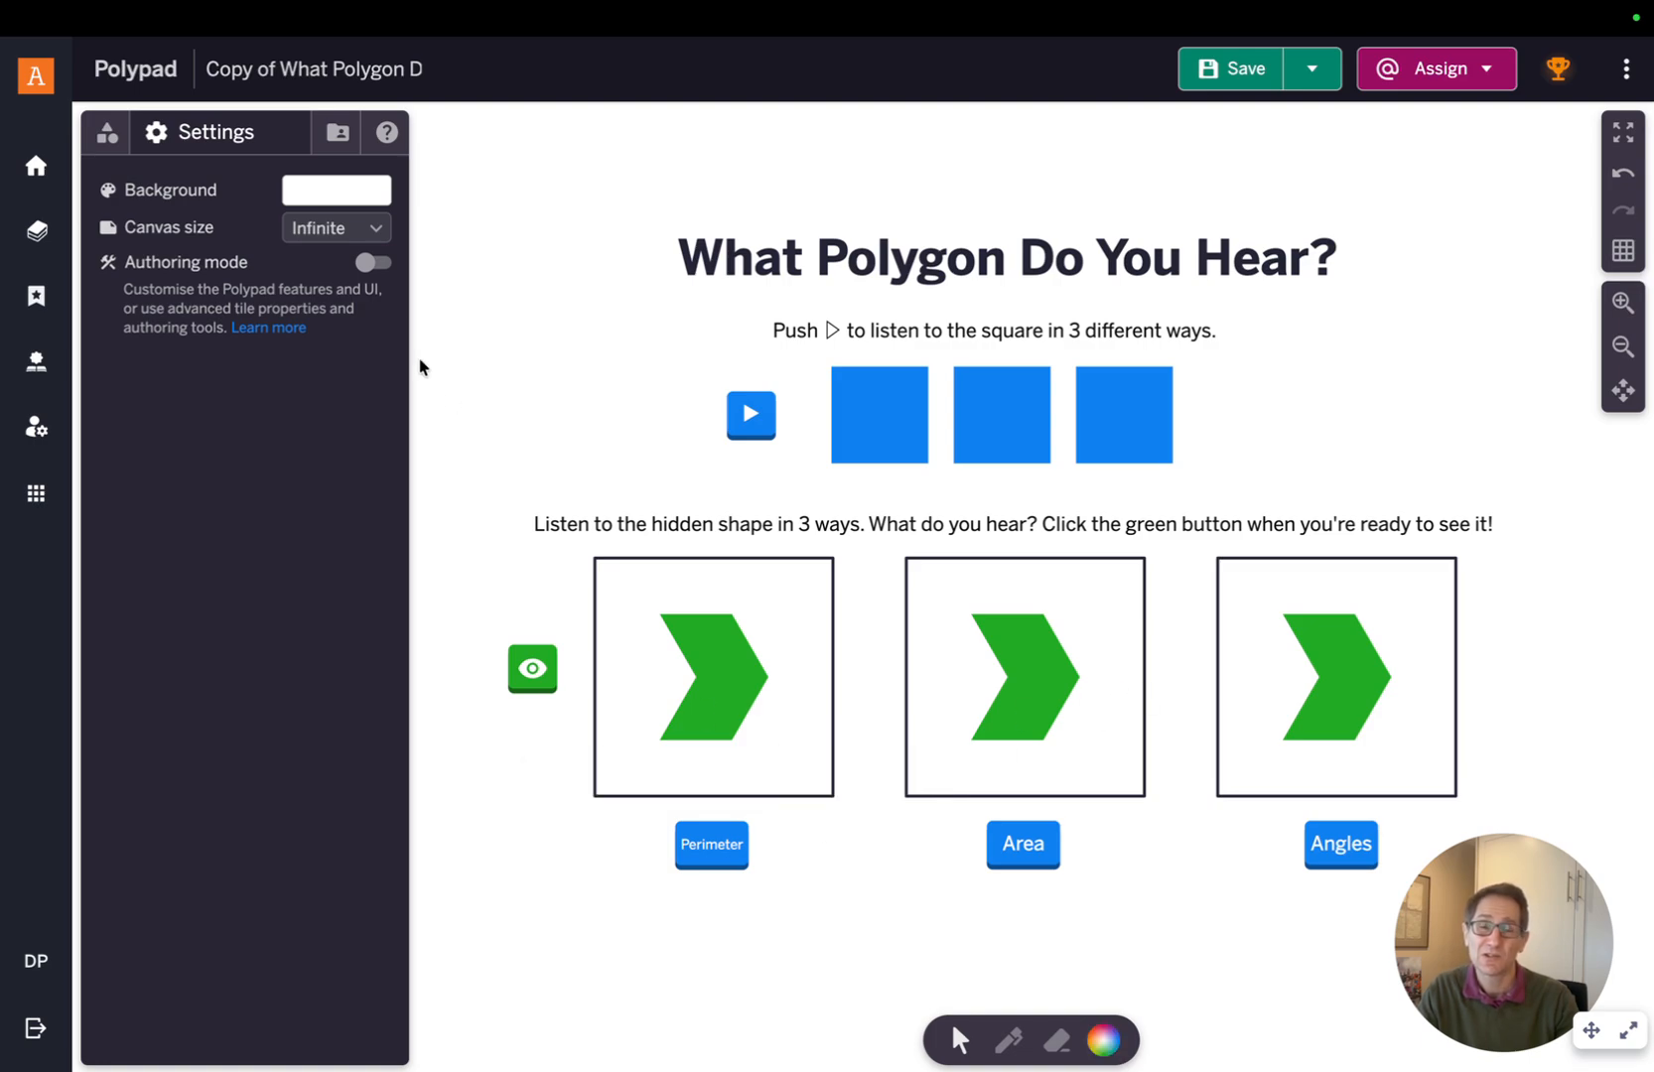
Turn authoring mode on and disable all Polypad features
{"action": "left_click", "coordinate": [383, 273]}
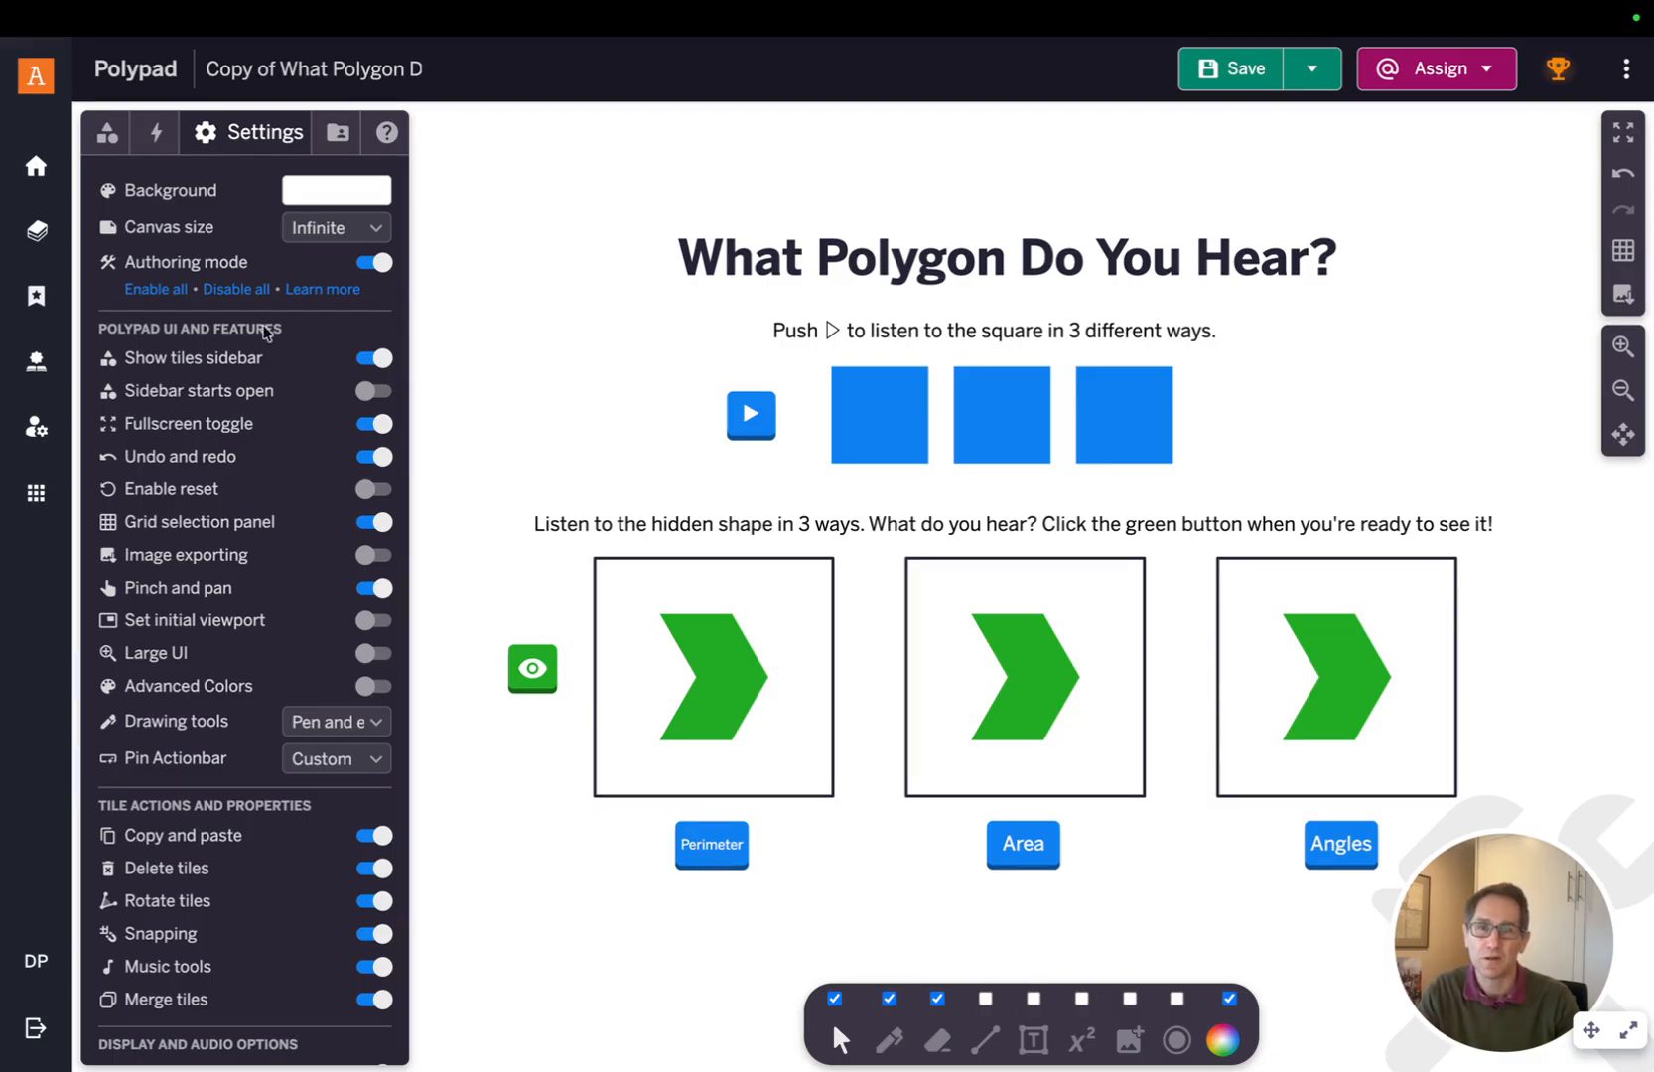
{"action": "left_click", "coordinate": [236, 289]}
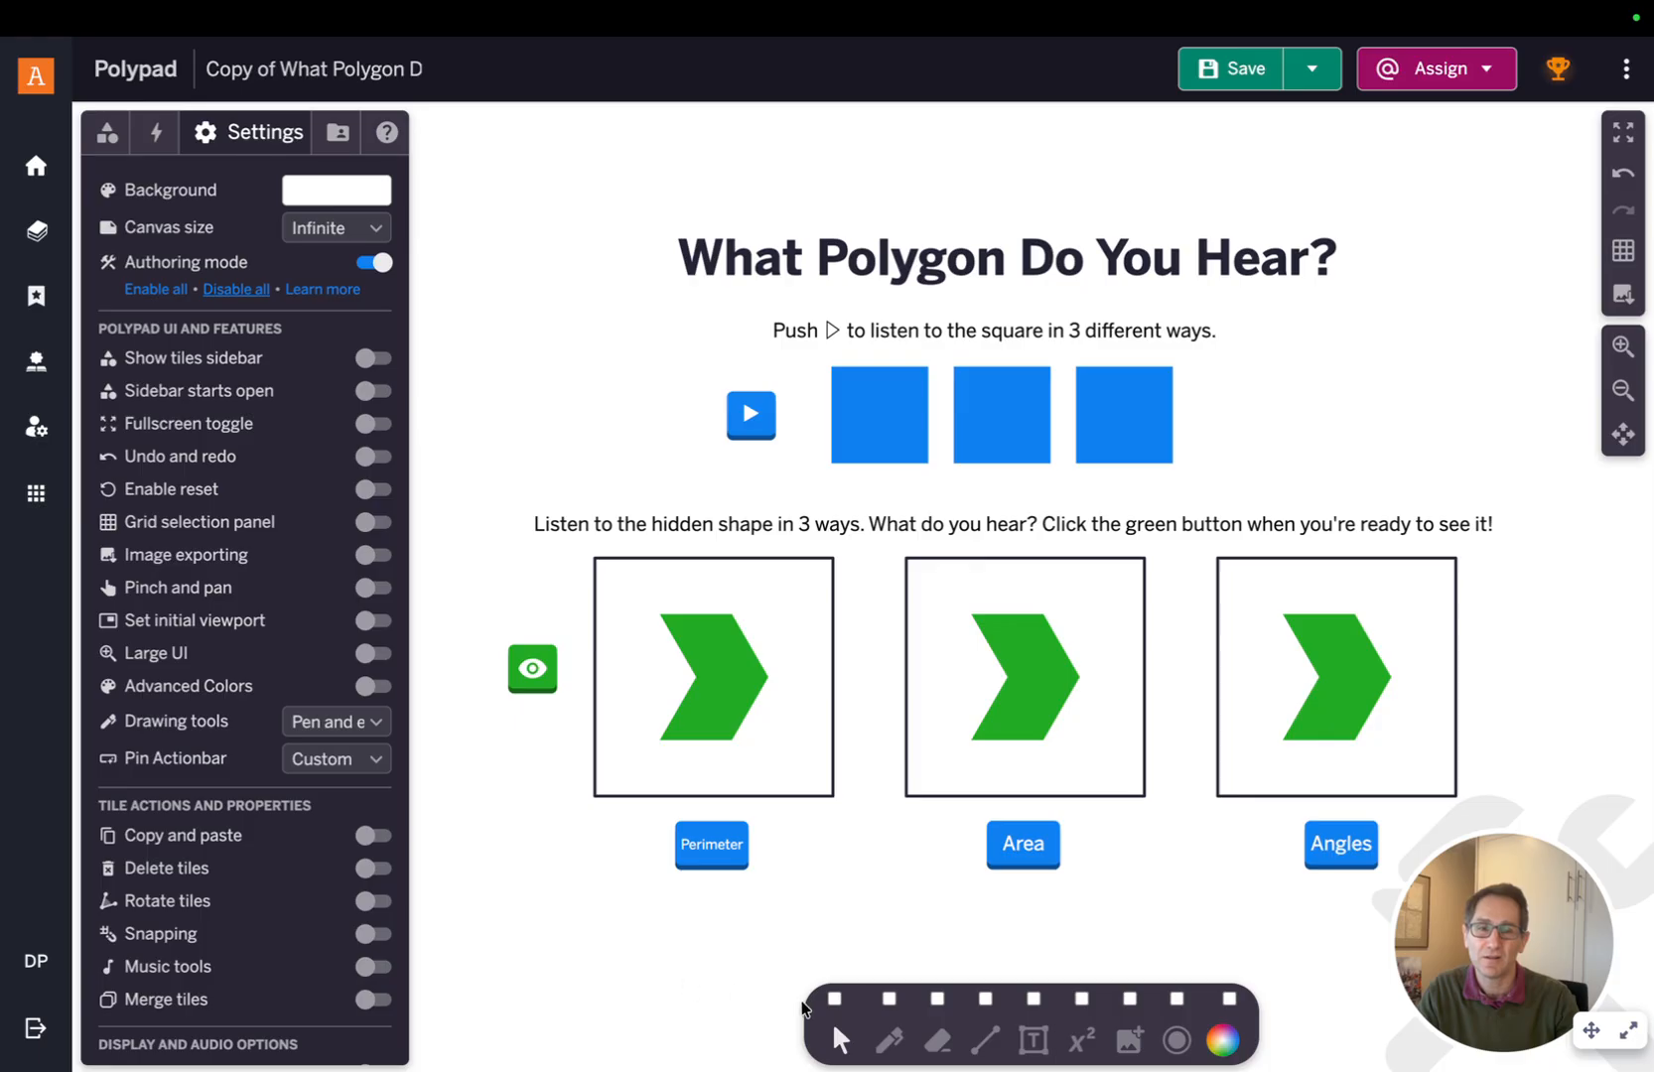
Enable the select, pen and eraser actionbar tools plus the Undo and redo and Fullscreen toggle options
{"action": "left_click", "coordinate": [834, 999]}
{"action": "left_click", "coordinate": [889, 999]}
{"action": "left_click", "coordinate": [937, 999]}
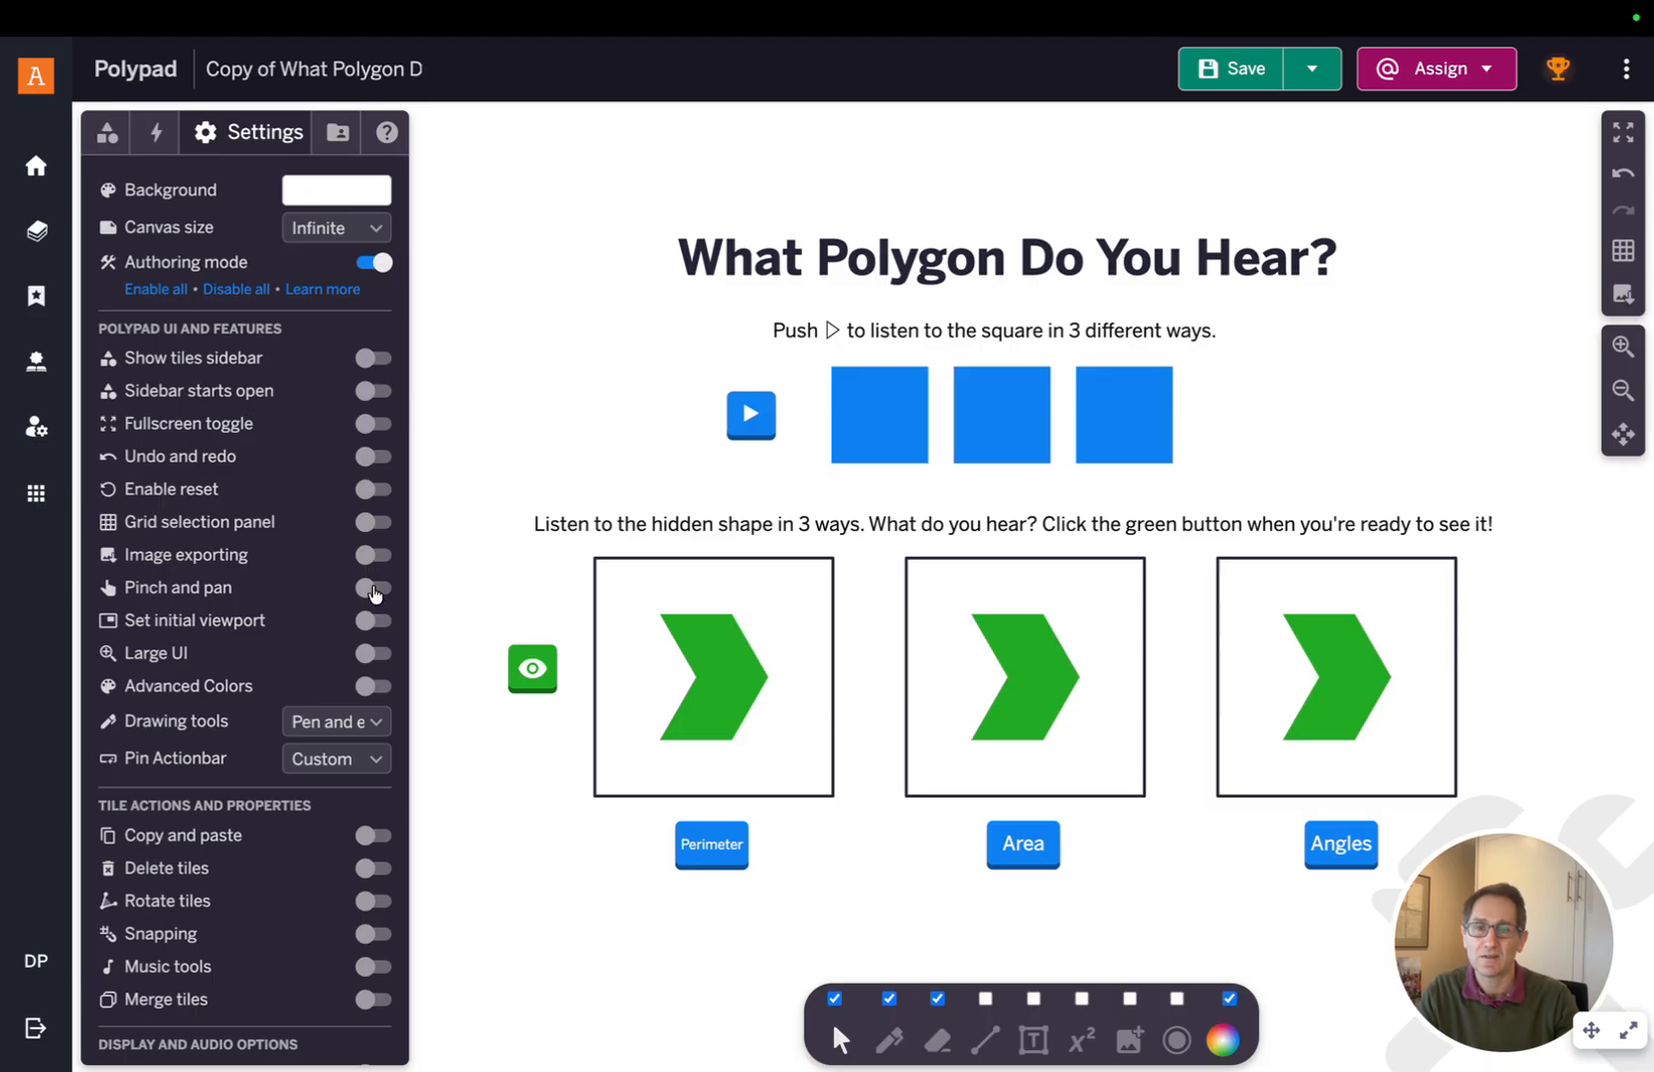
{"action": "left_click", "coordinate": [375, 457]}
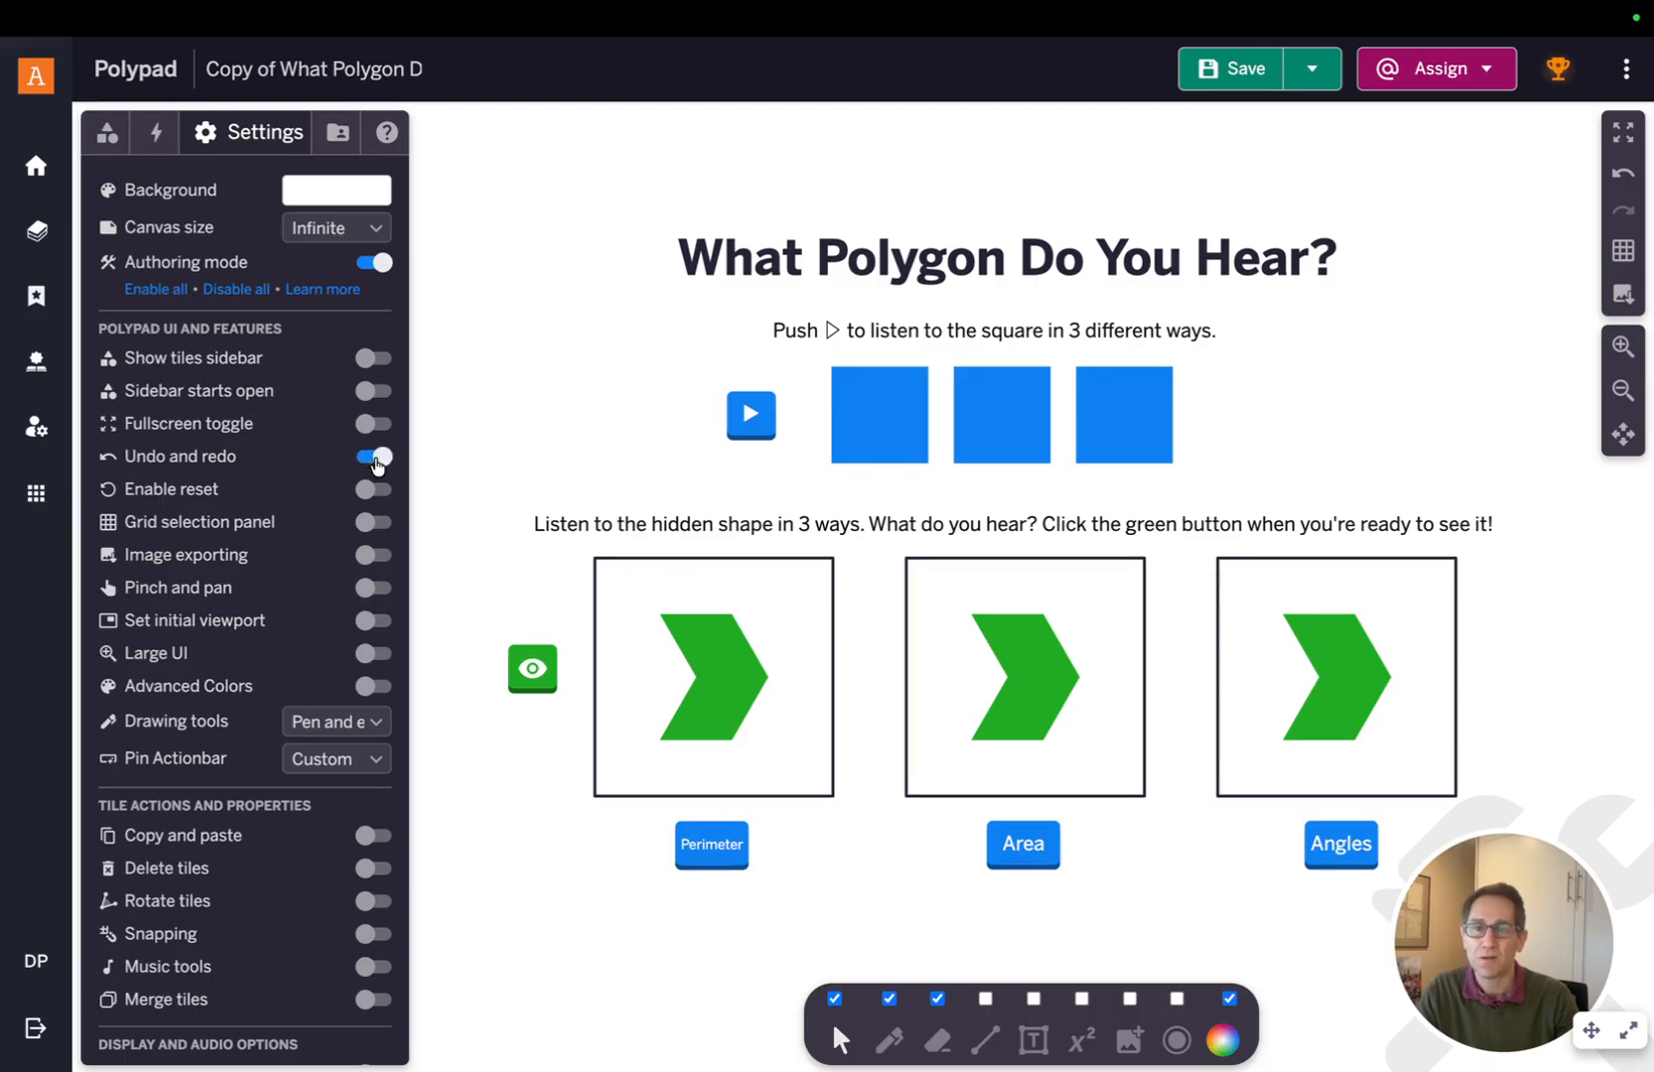
{"action": "left_click", "coordinate": [376, 425]}
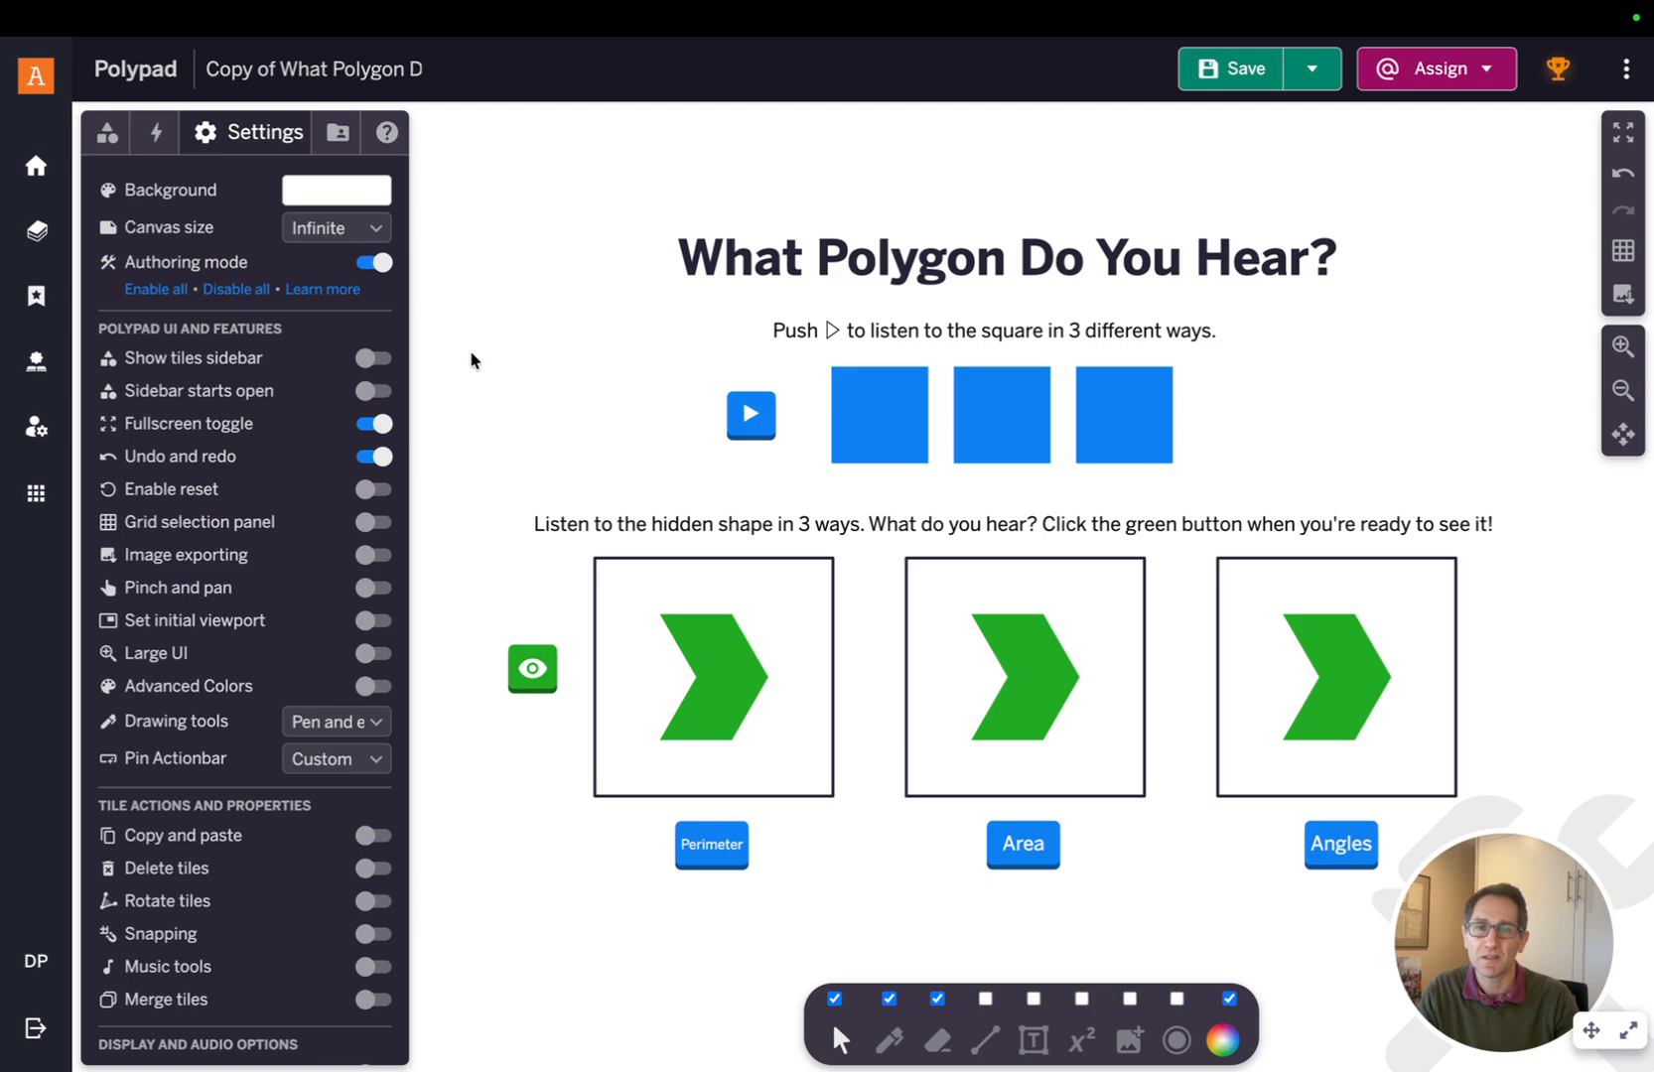
Turn off authoring mode and save the Polypad
{"action": "left_click", "coordinate": [373, 264]}
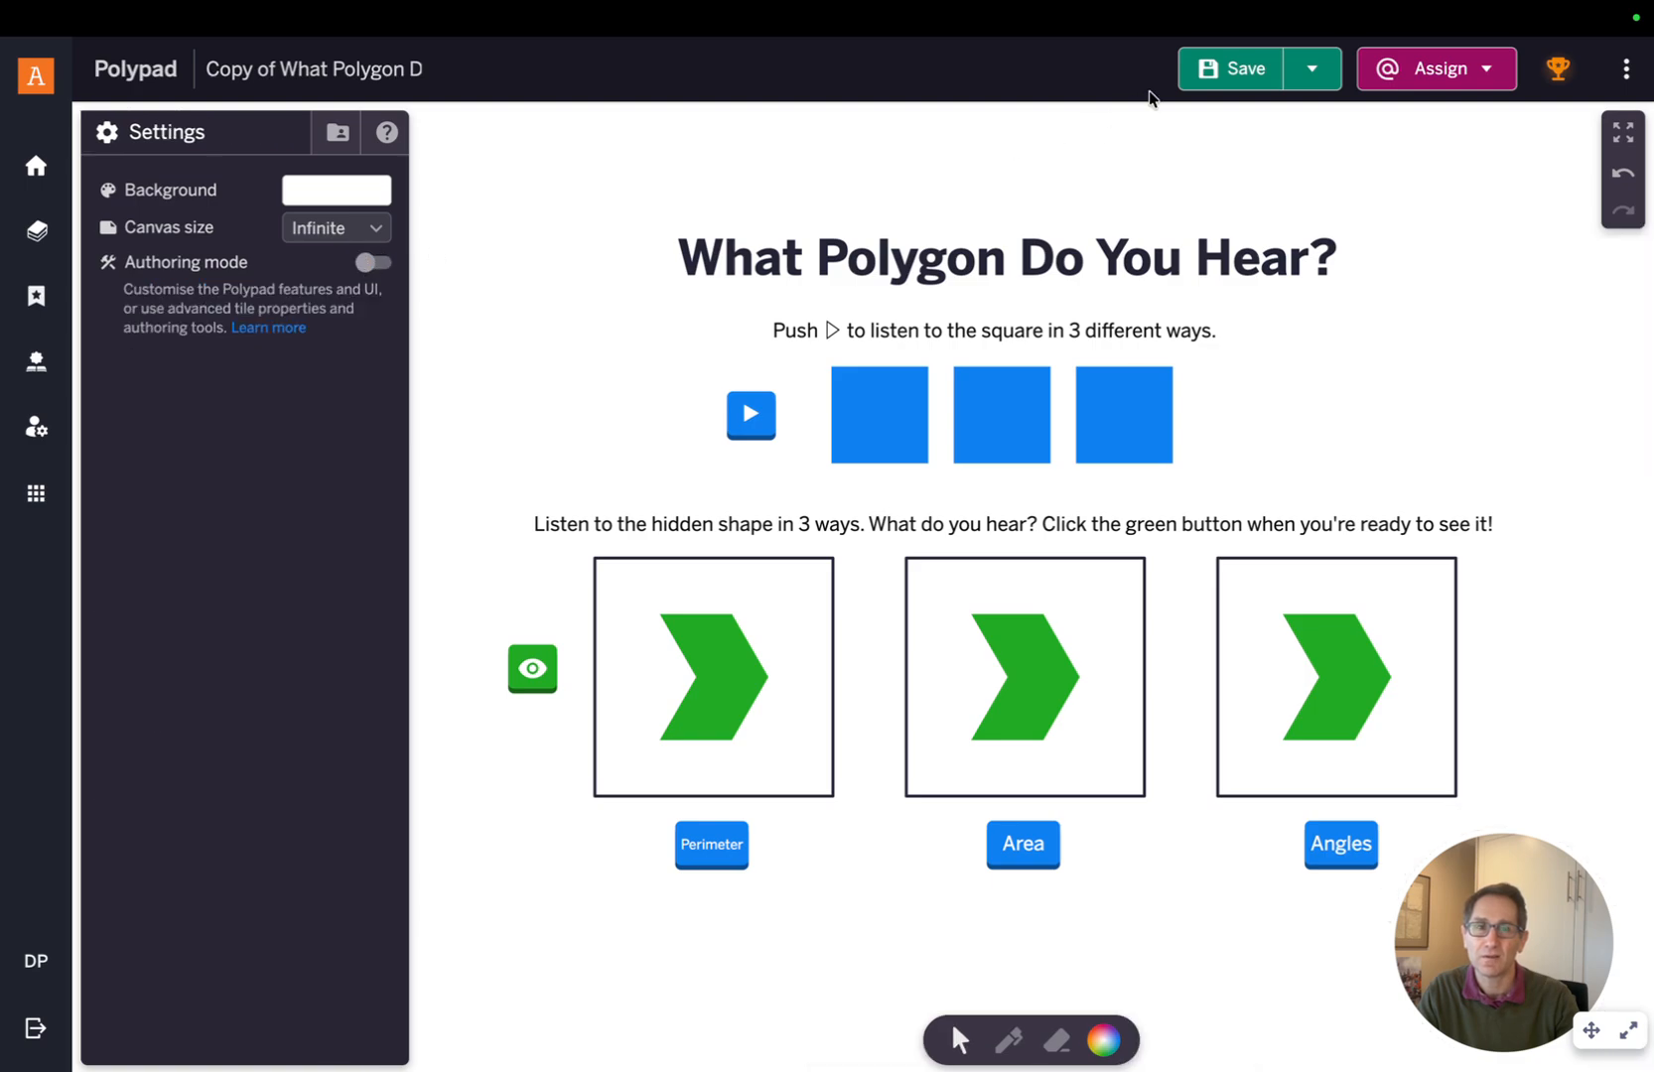
{"action": "left_click", "coordinate": [1234, 70]}
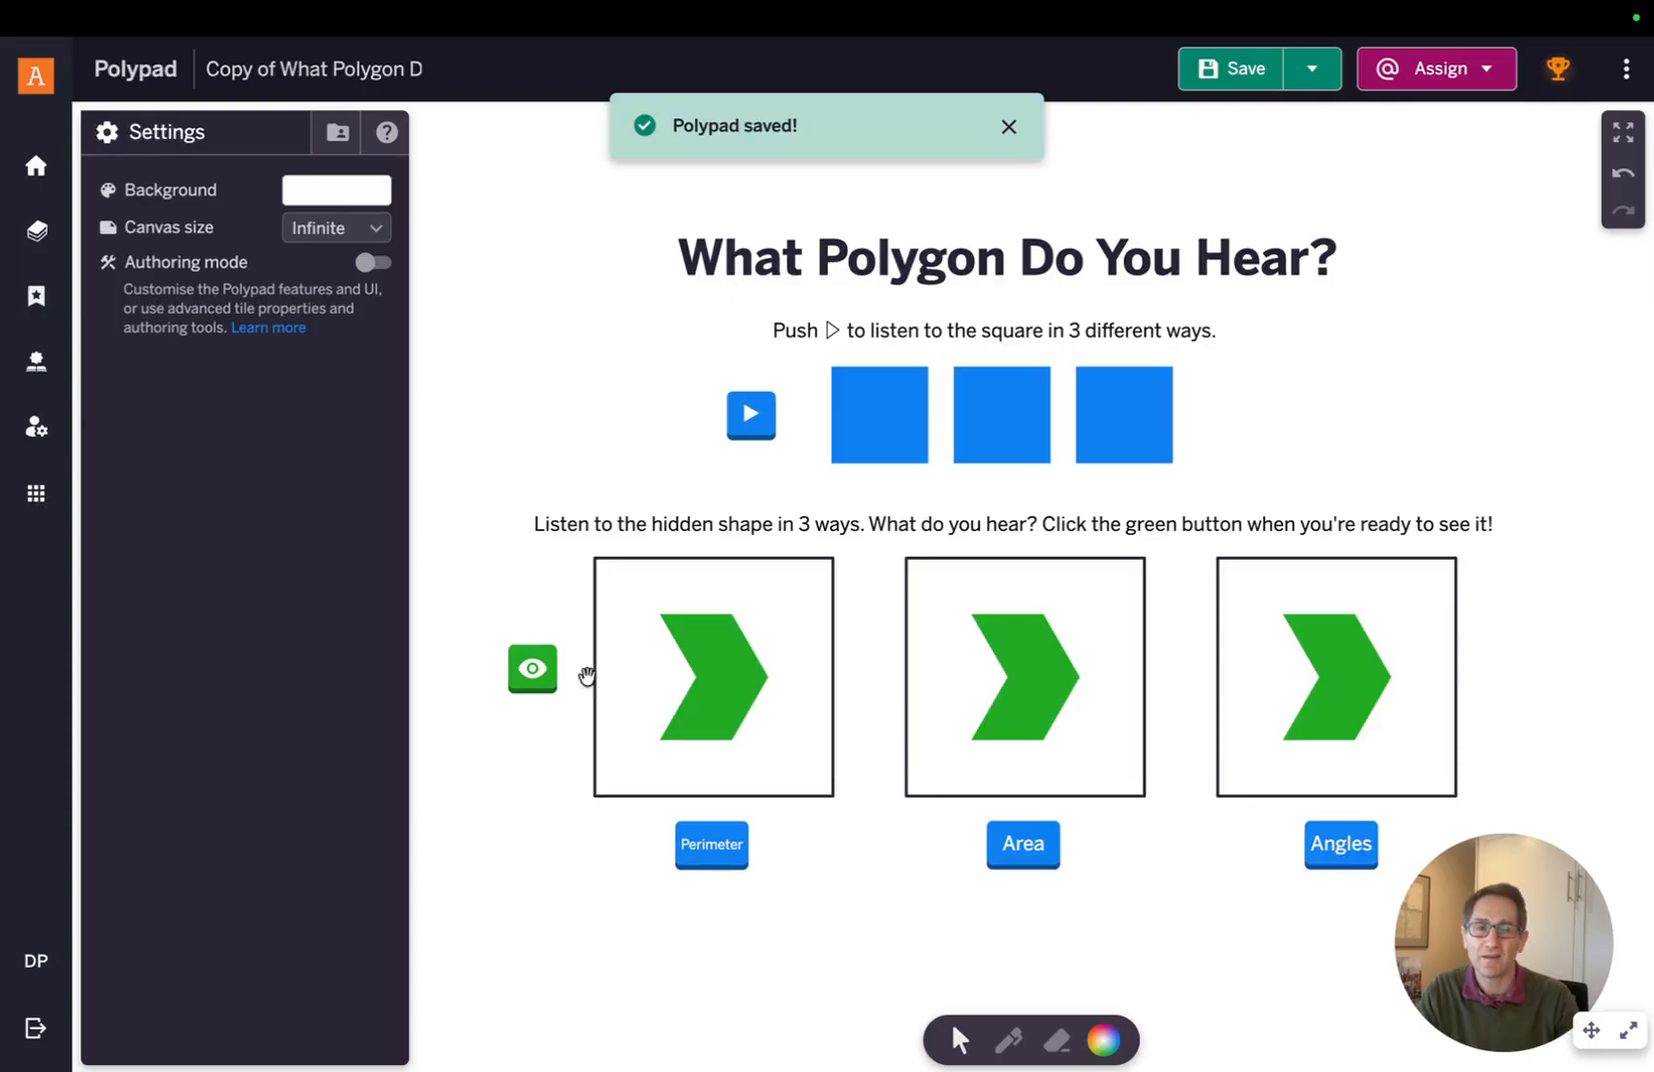
Test the eye button to hide the chevrons
{"action": "left_click", "coordinate": [540, 676]}
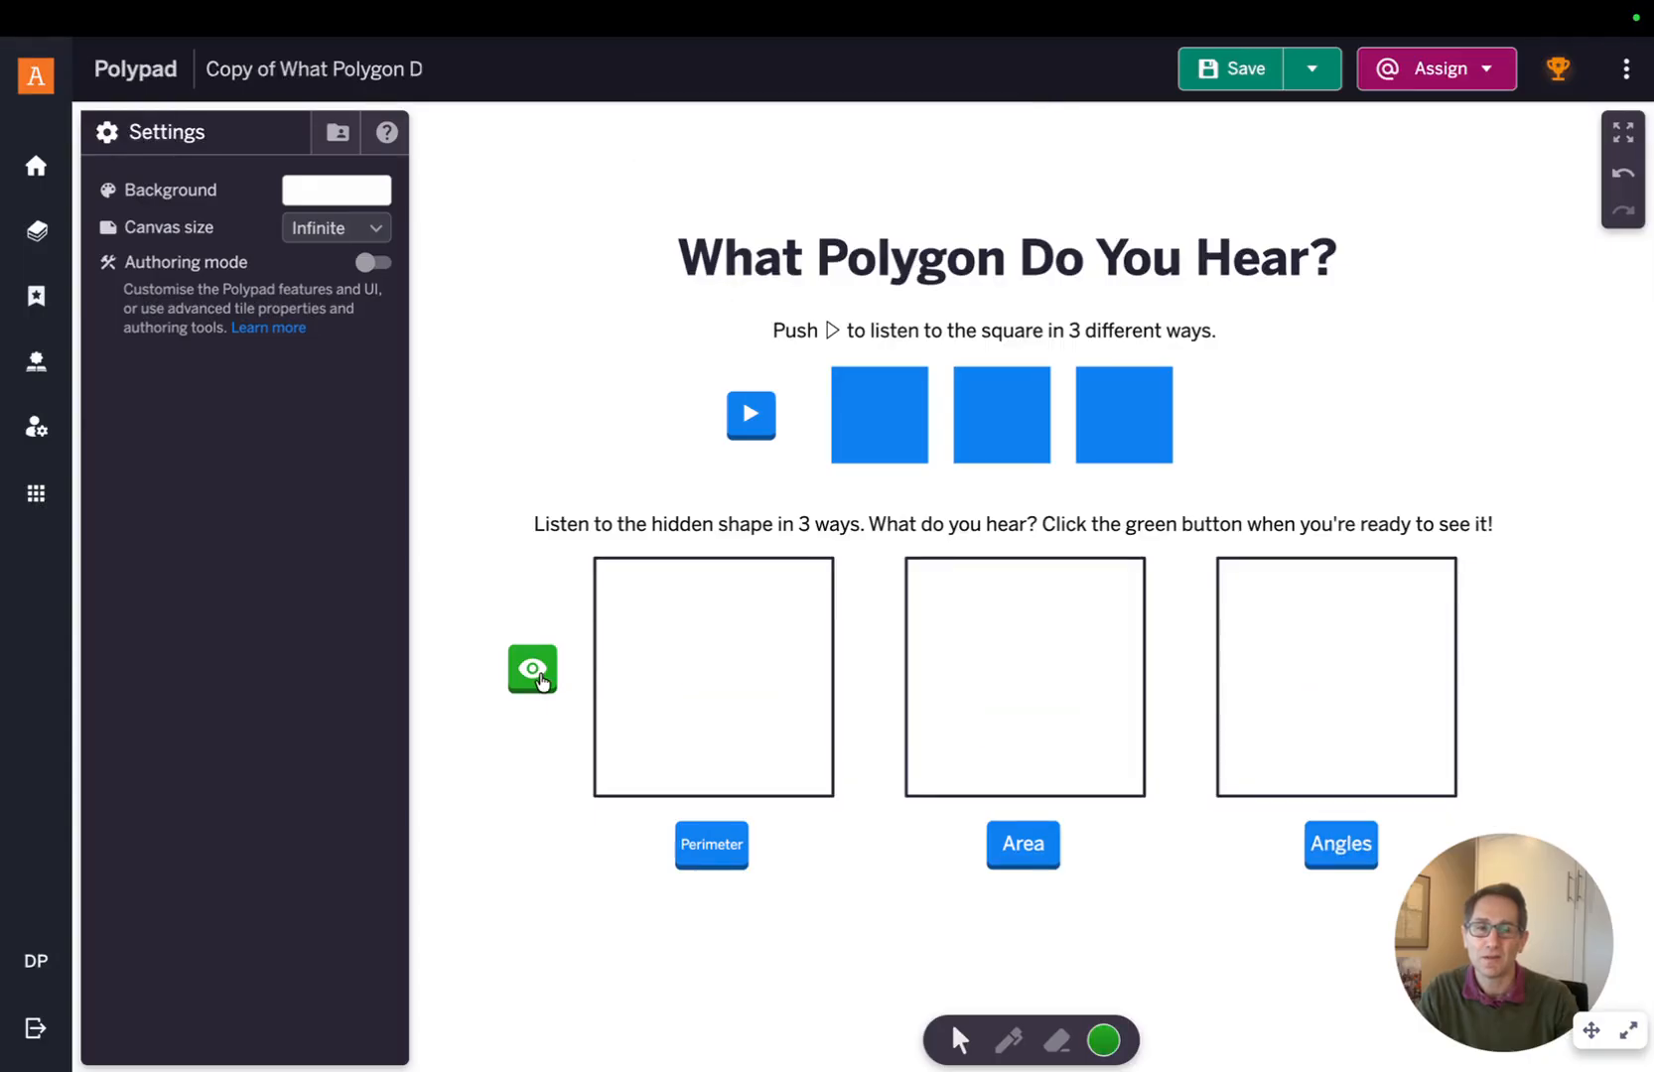